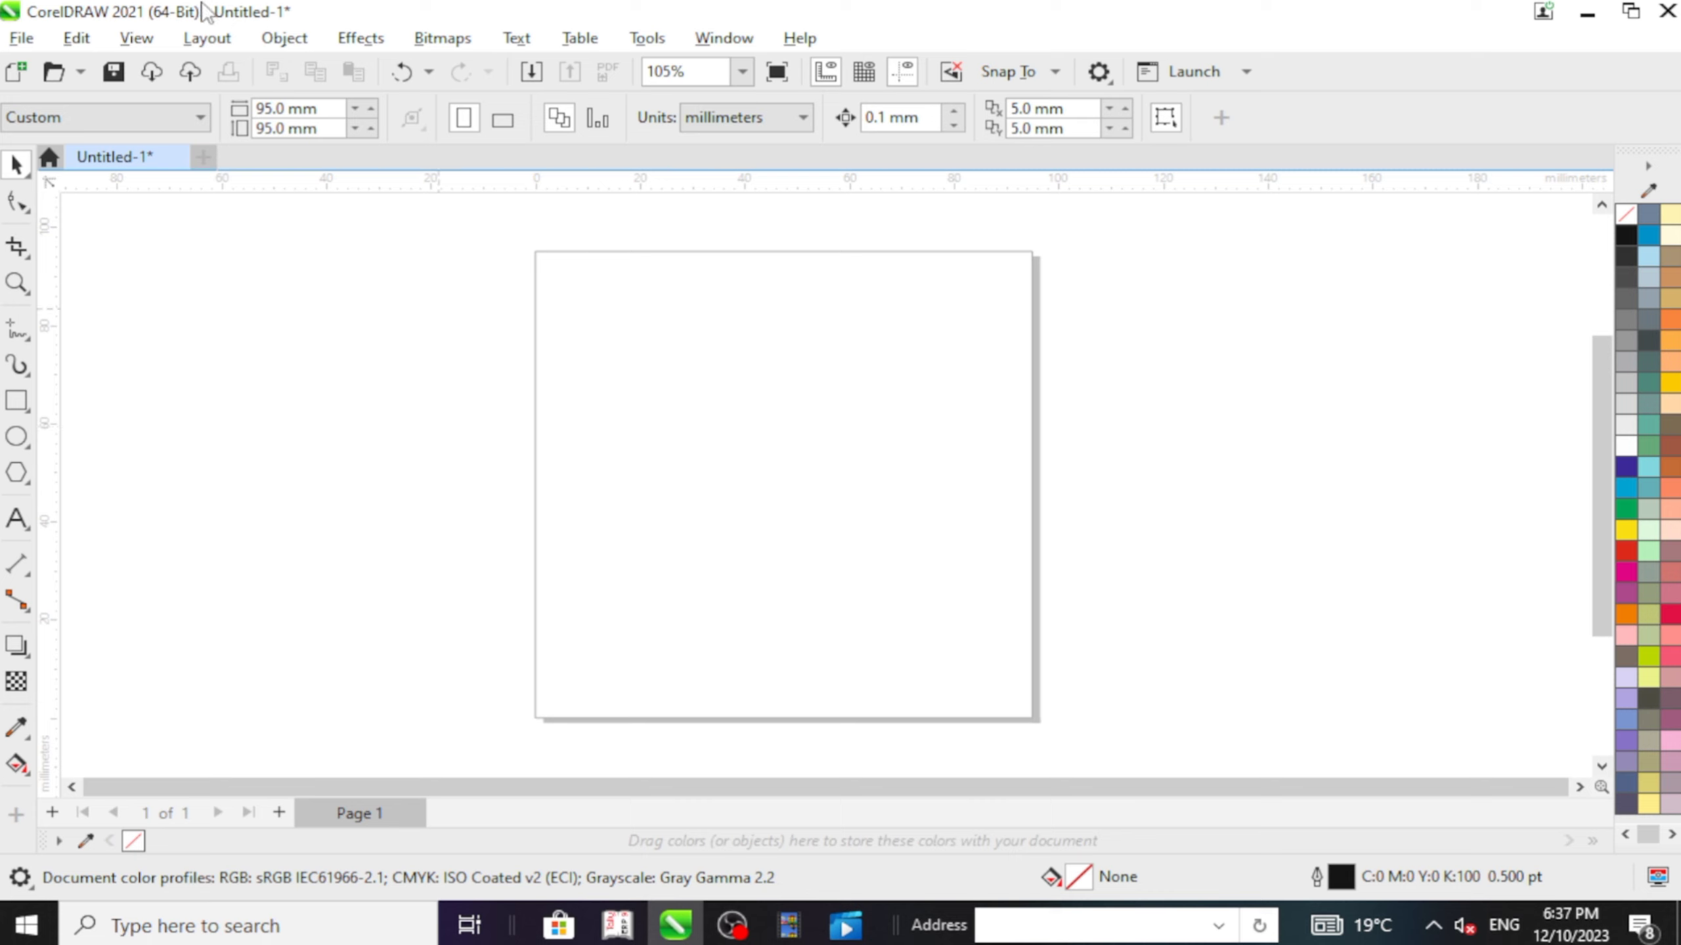
Step: Start a new document and examine the available presets, page sizes and measurement units in its settings
left_click(27, 37)
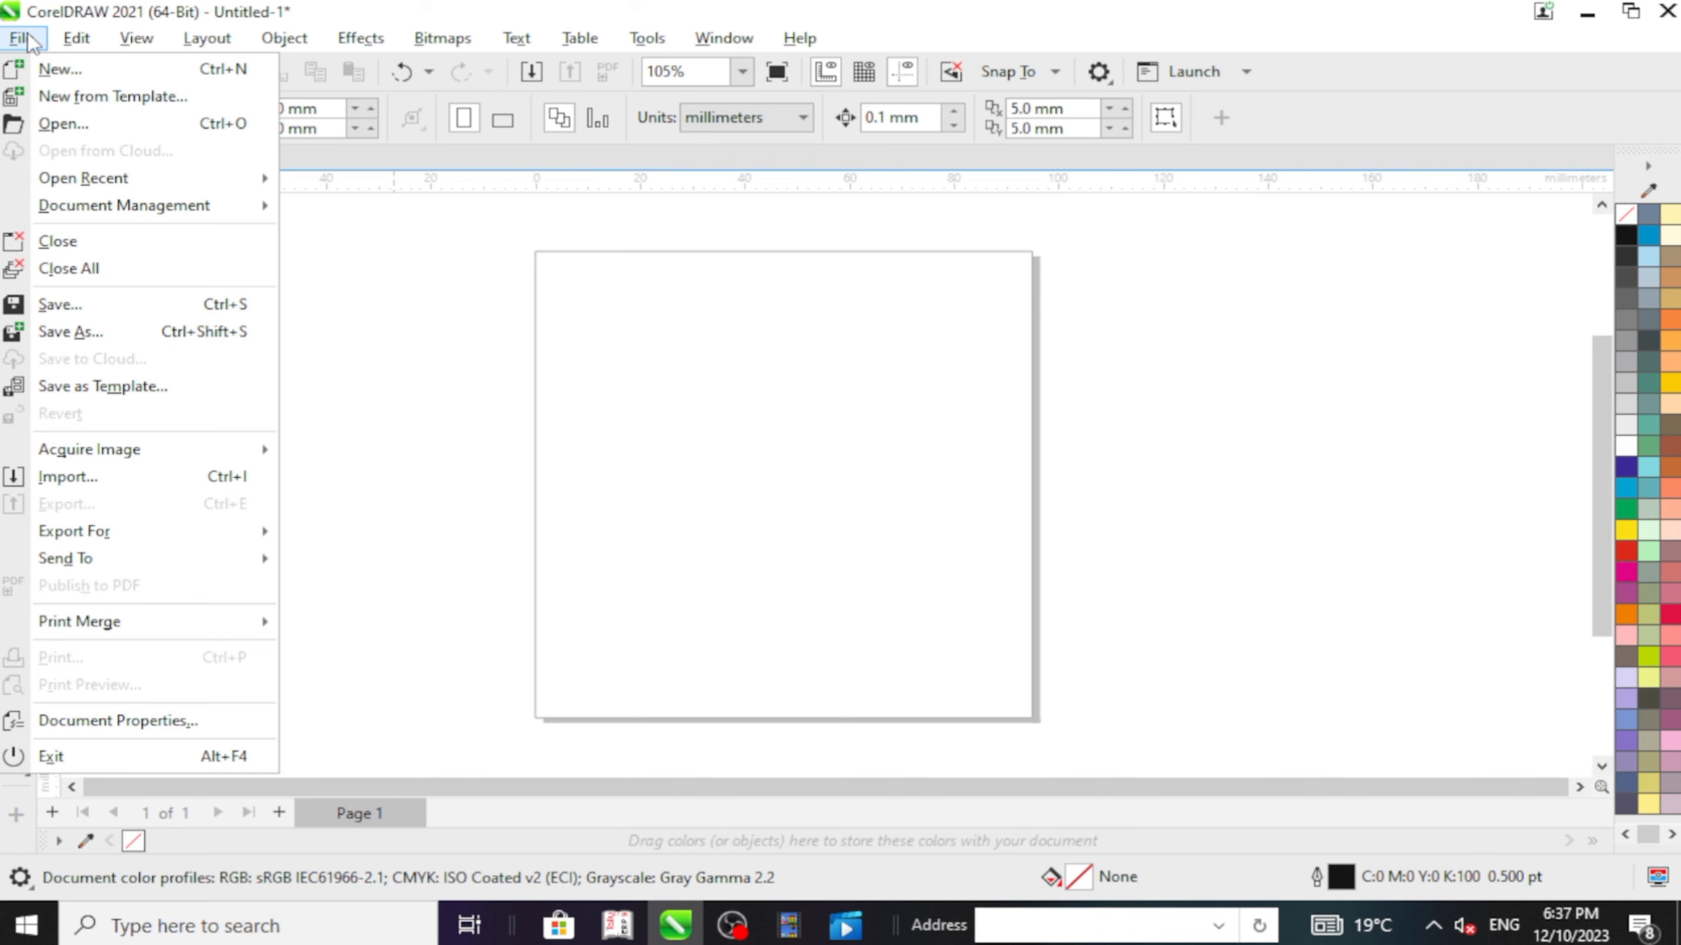
key("ctrl+n")
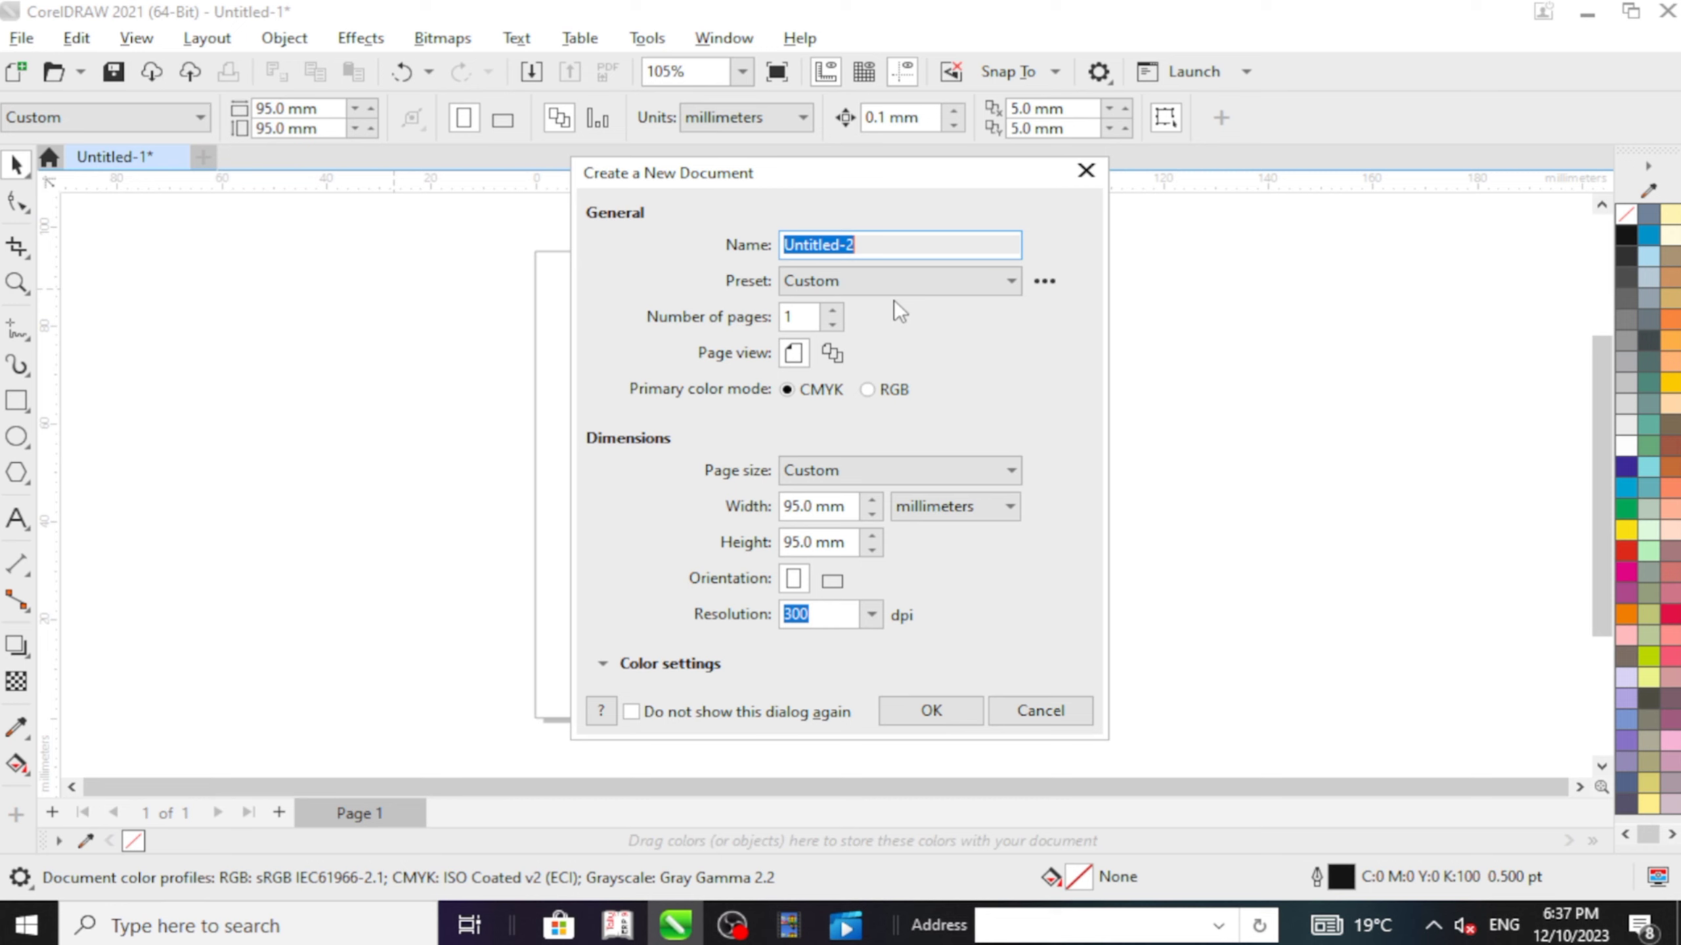
left_click(1007, 280)
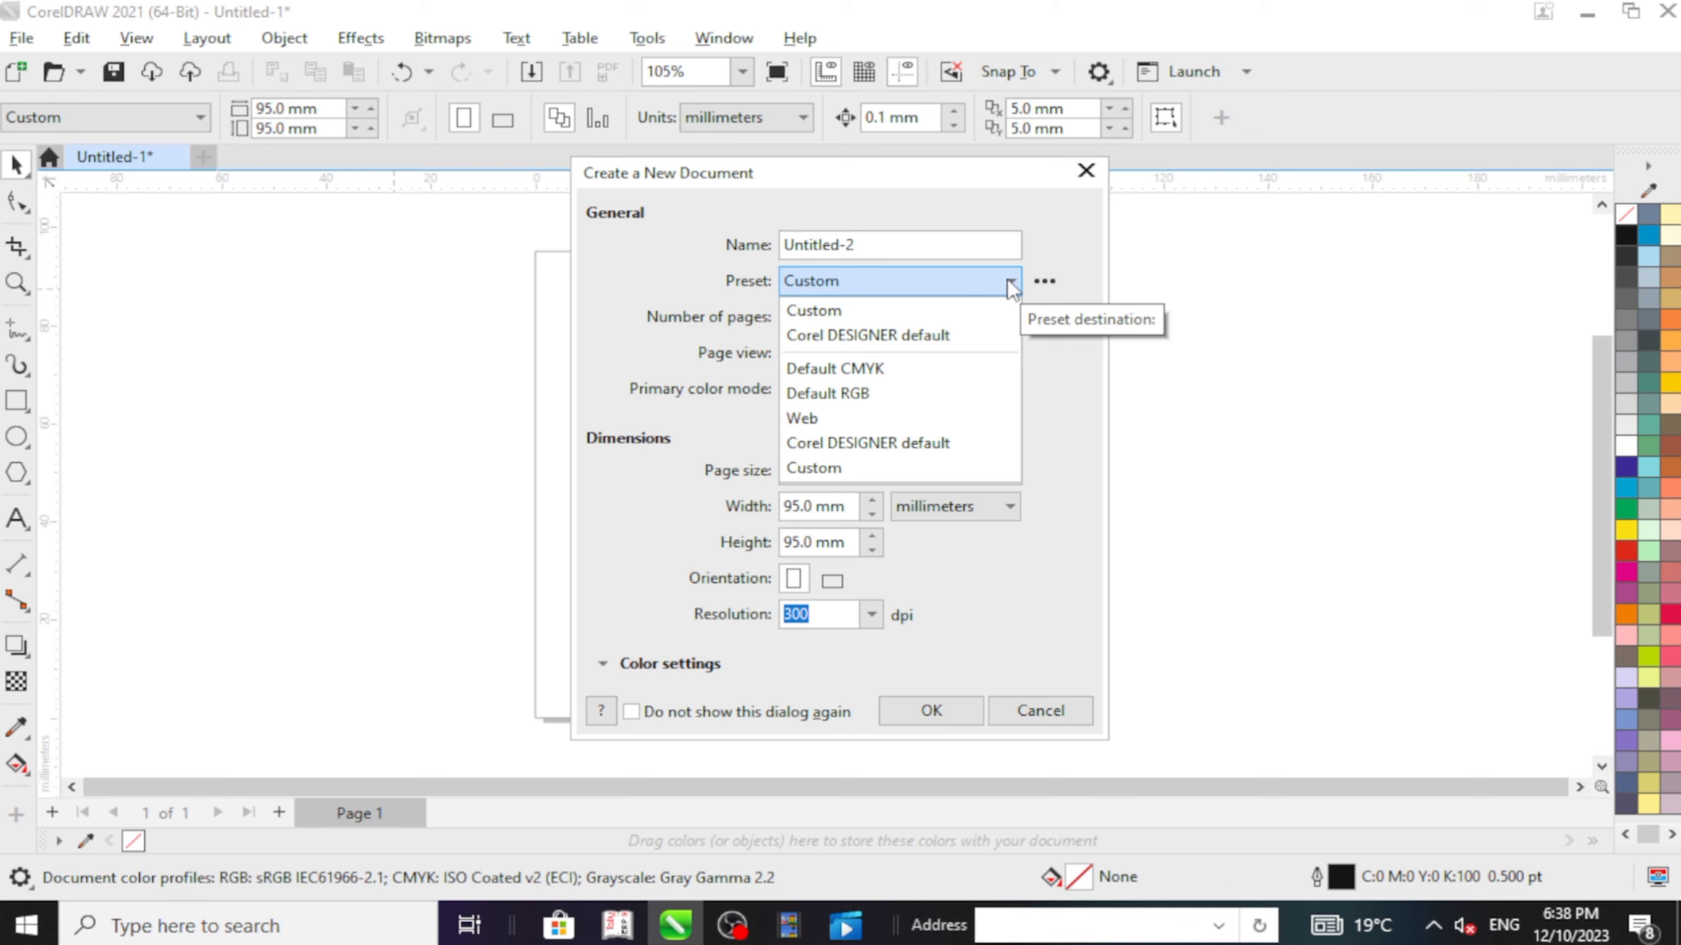
left_click(1063, 316)
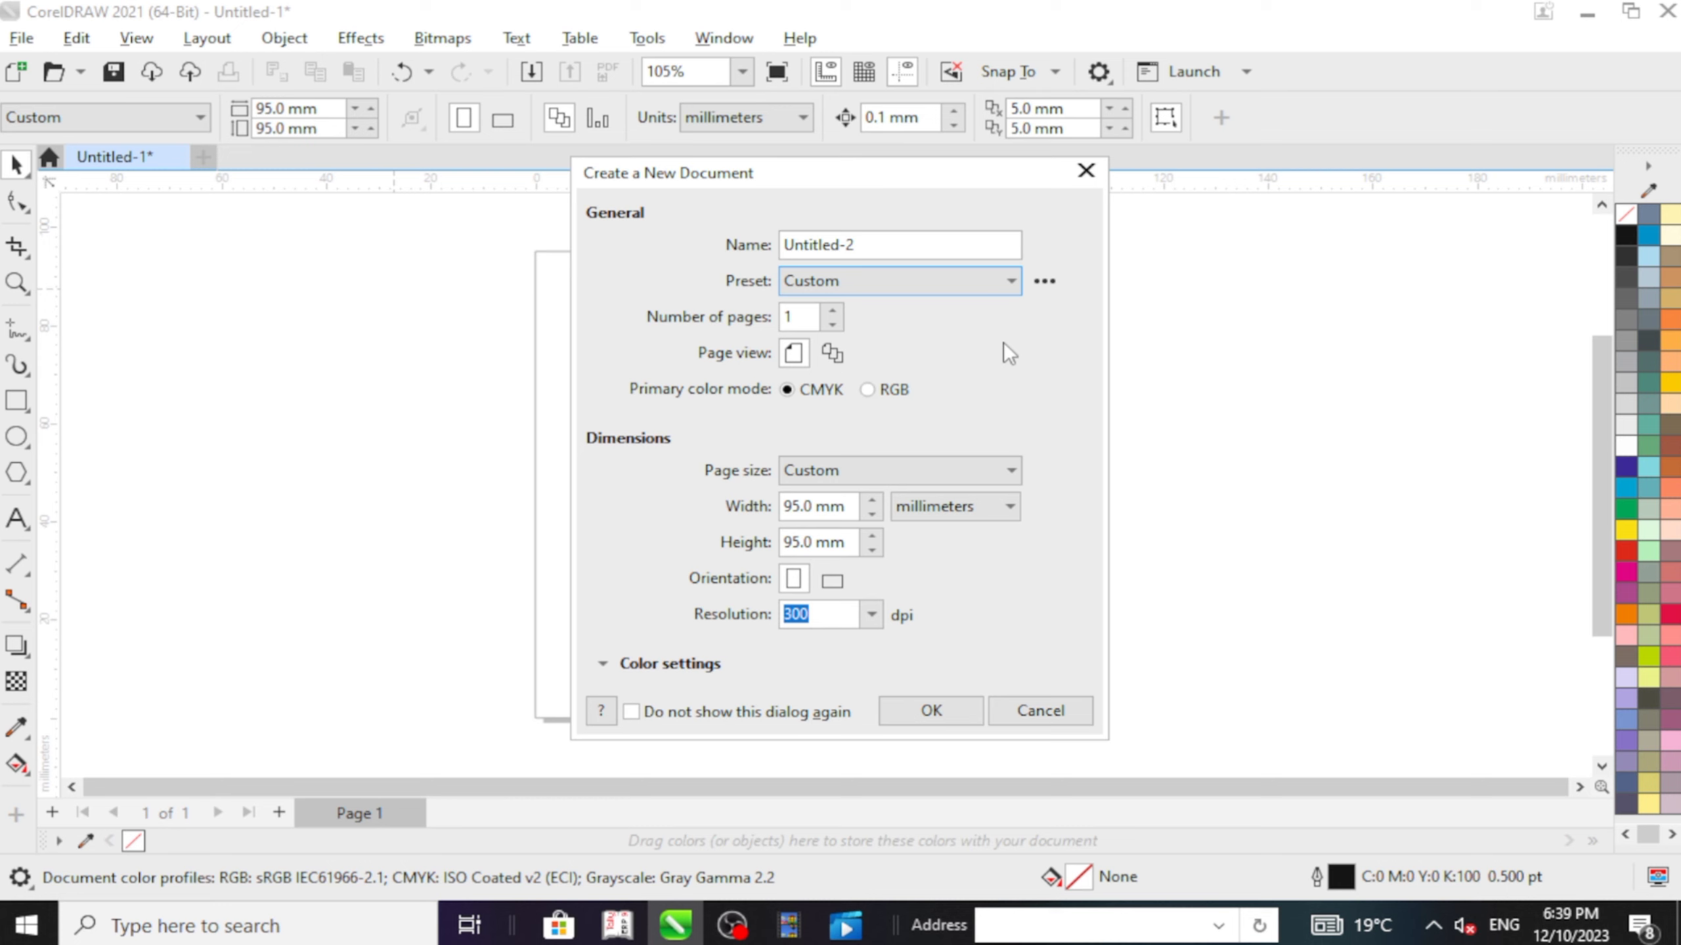
left_click(914, 465)
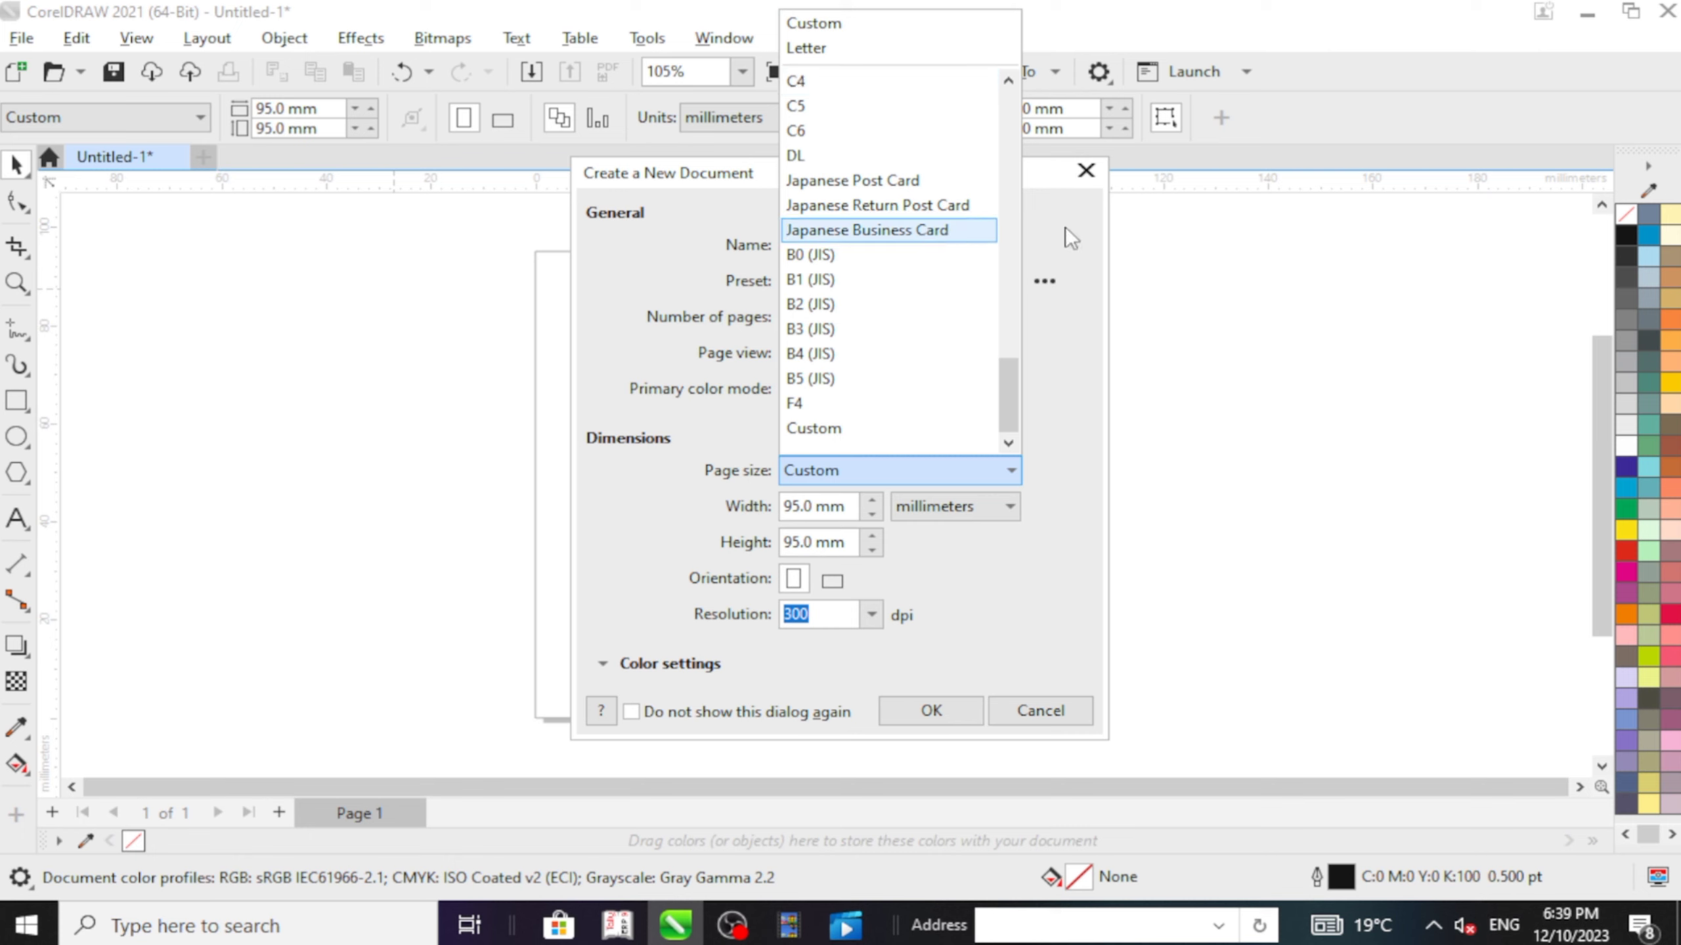
left_click(1072, 398)
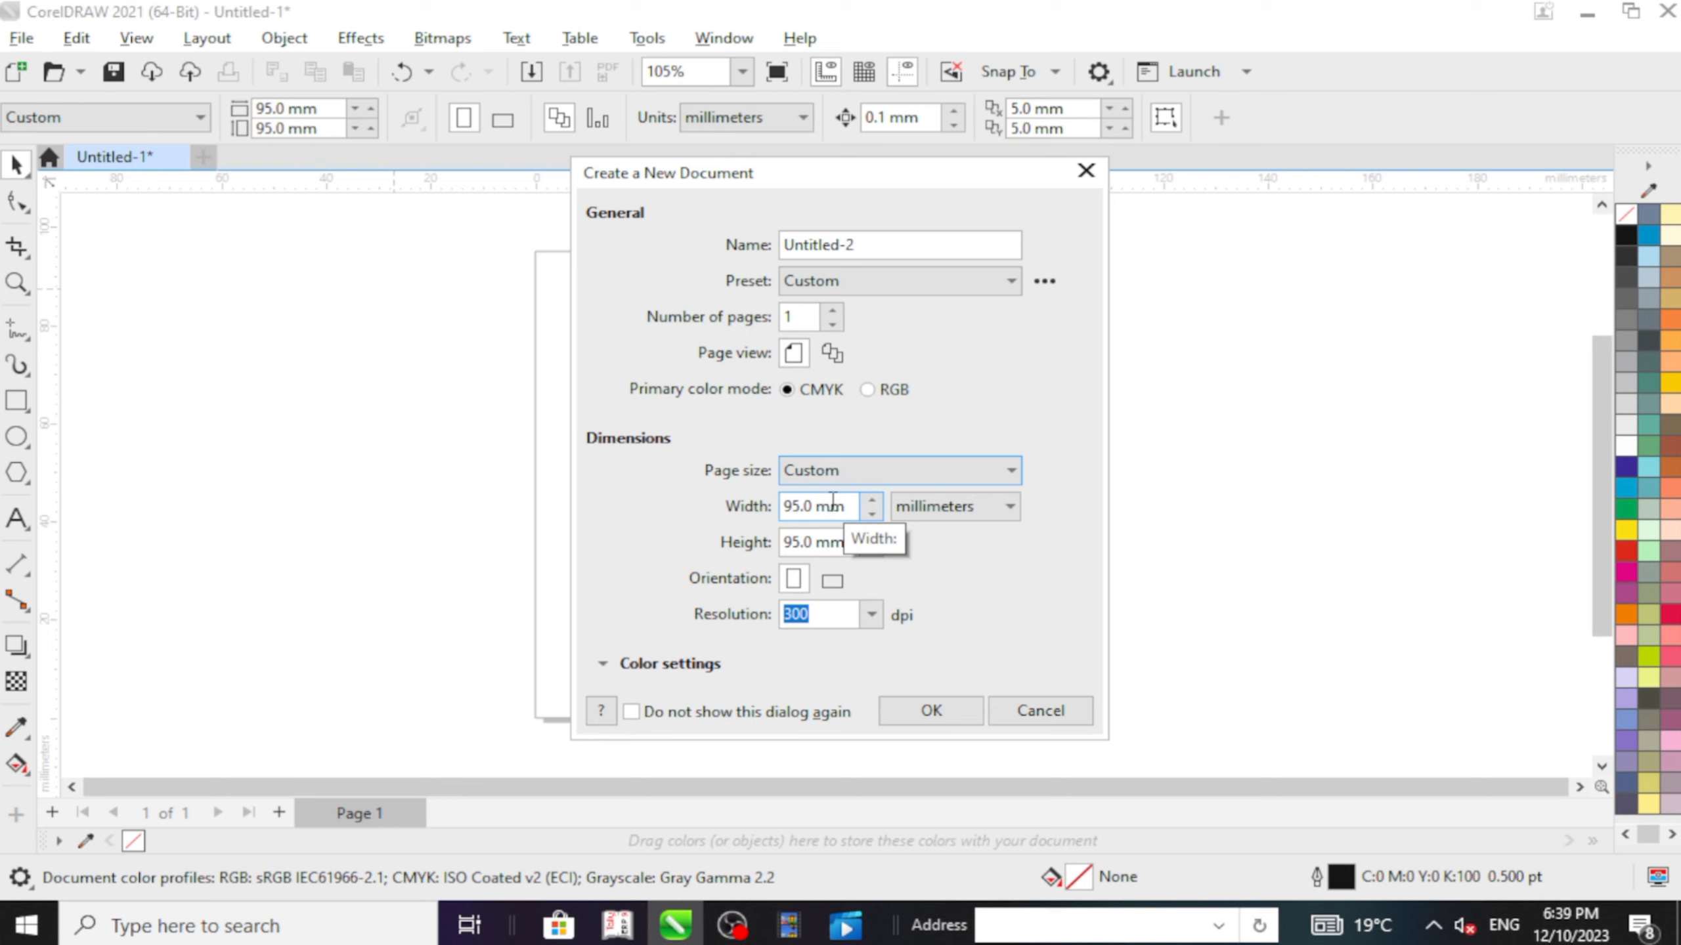
left_click(1006, 510)
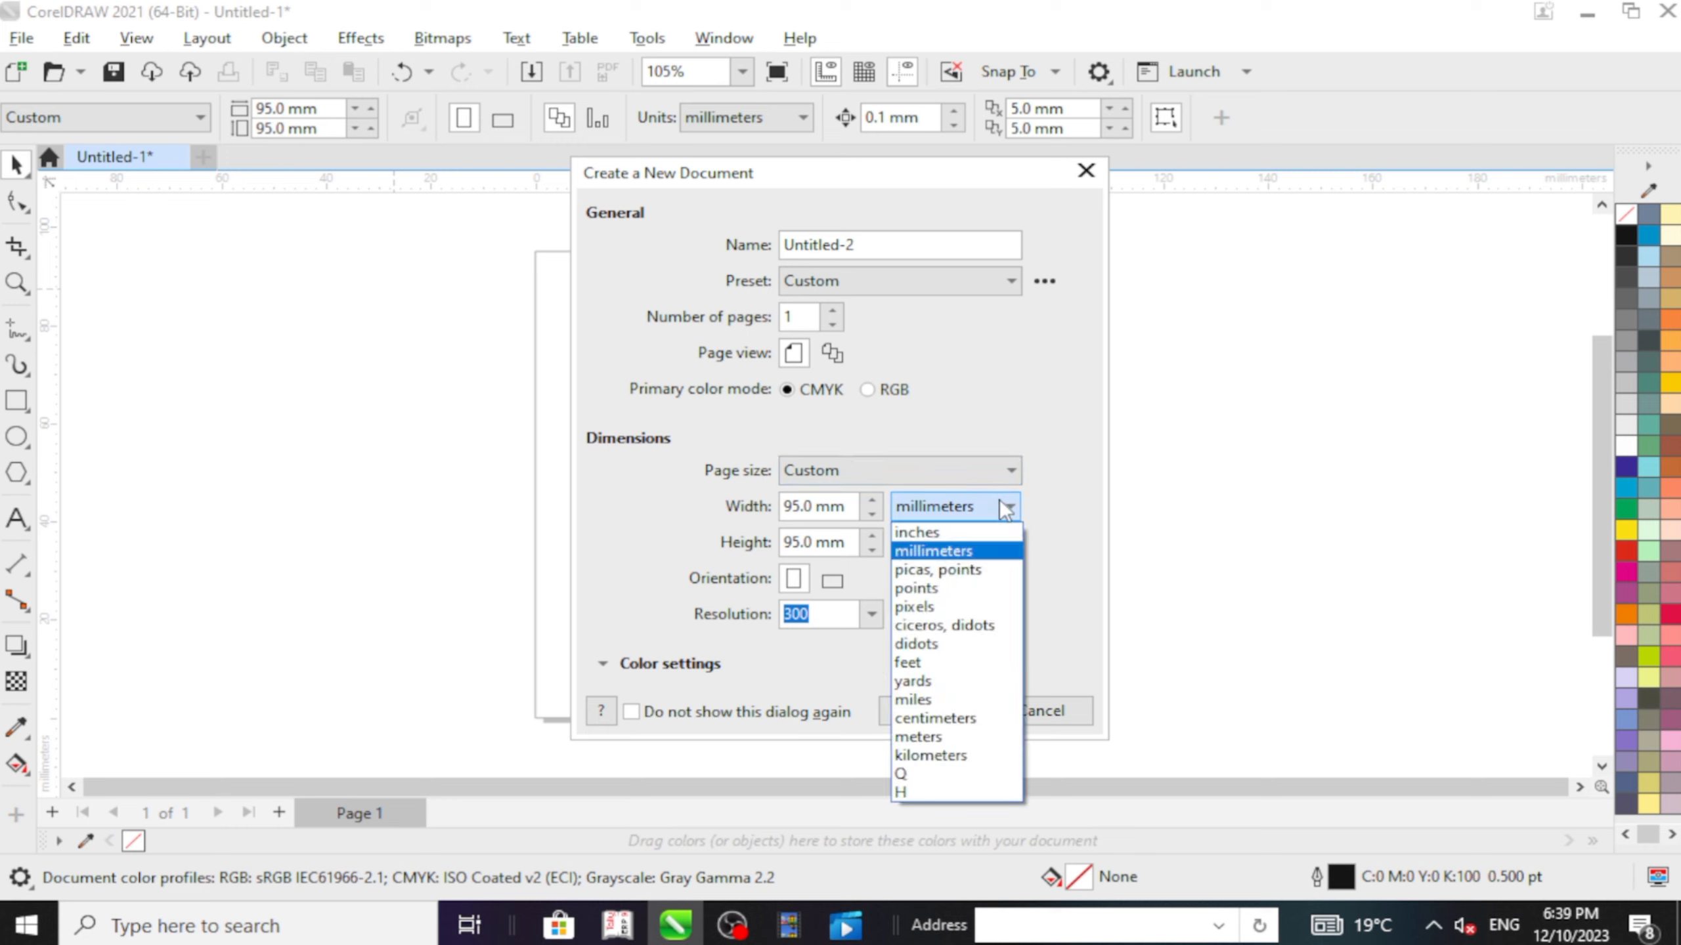
left_click(1060, 605)
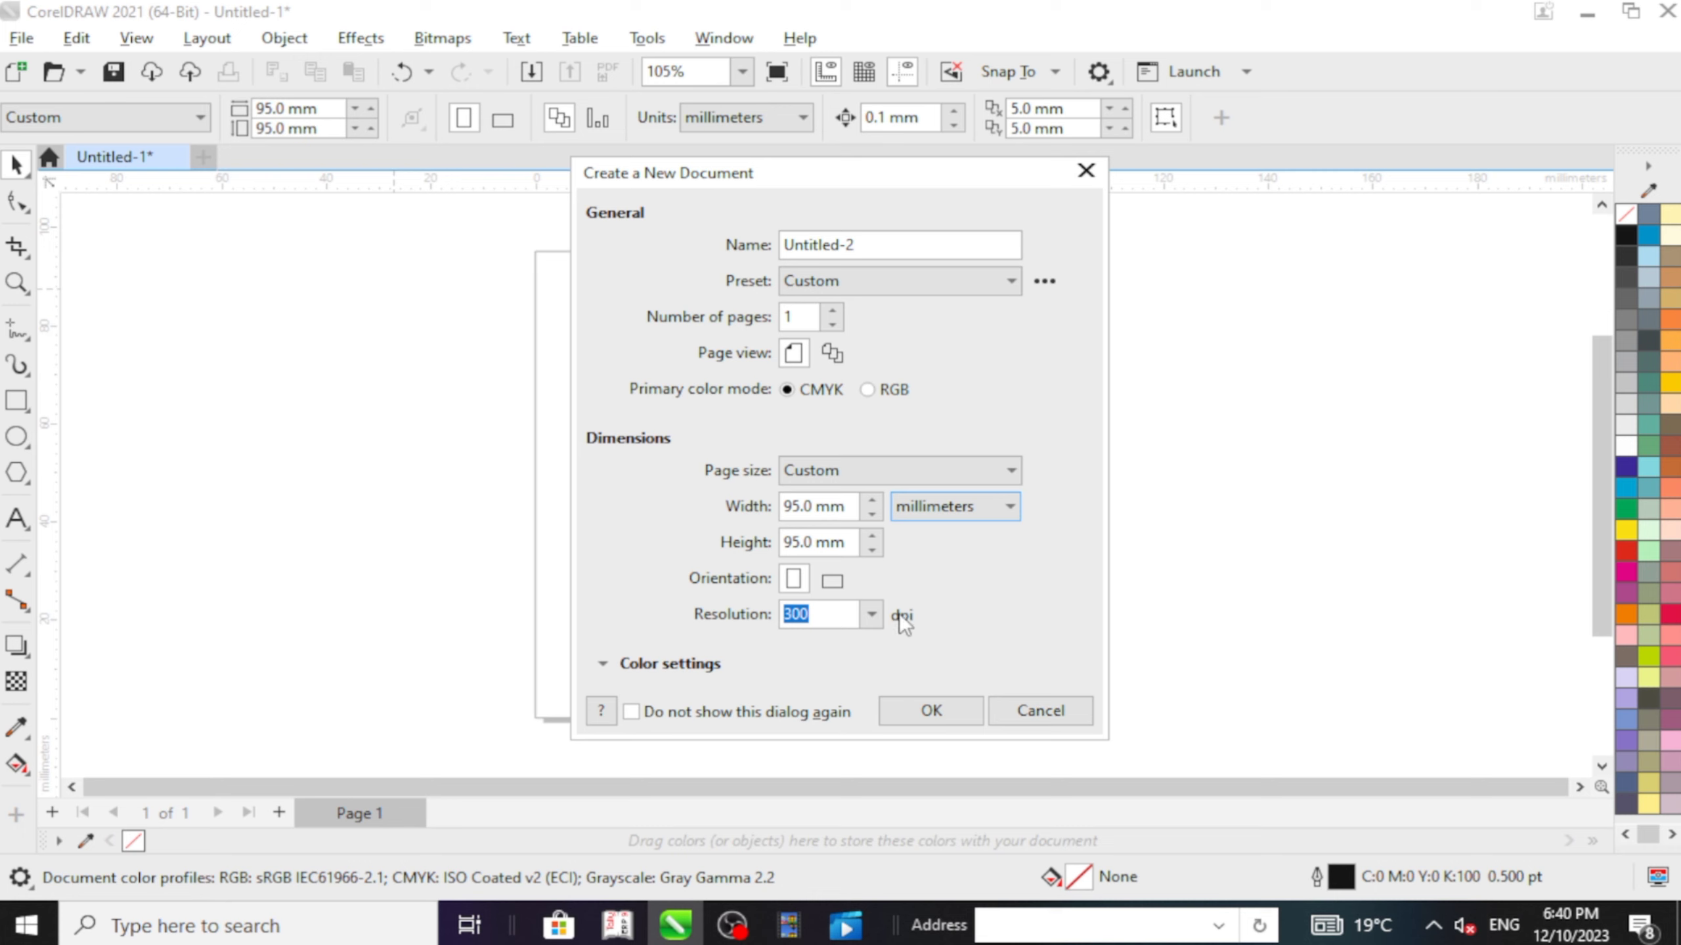
Step: Examine the resolution choices and the color profile settings for the new document
left_click(877, 615)
left_click(878, 614)
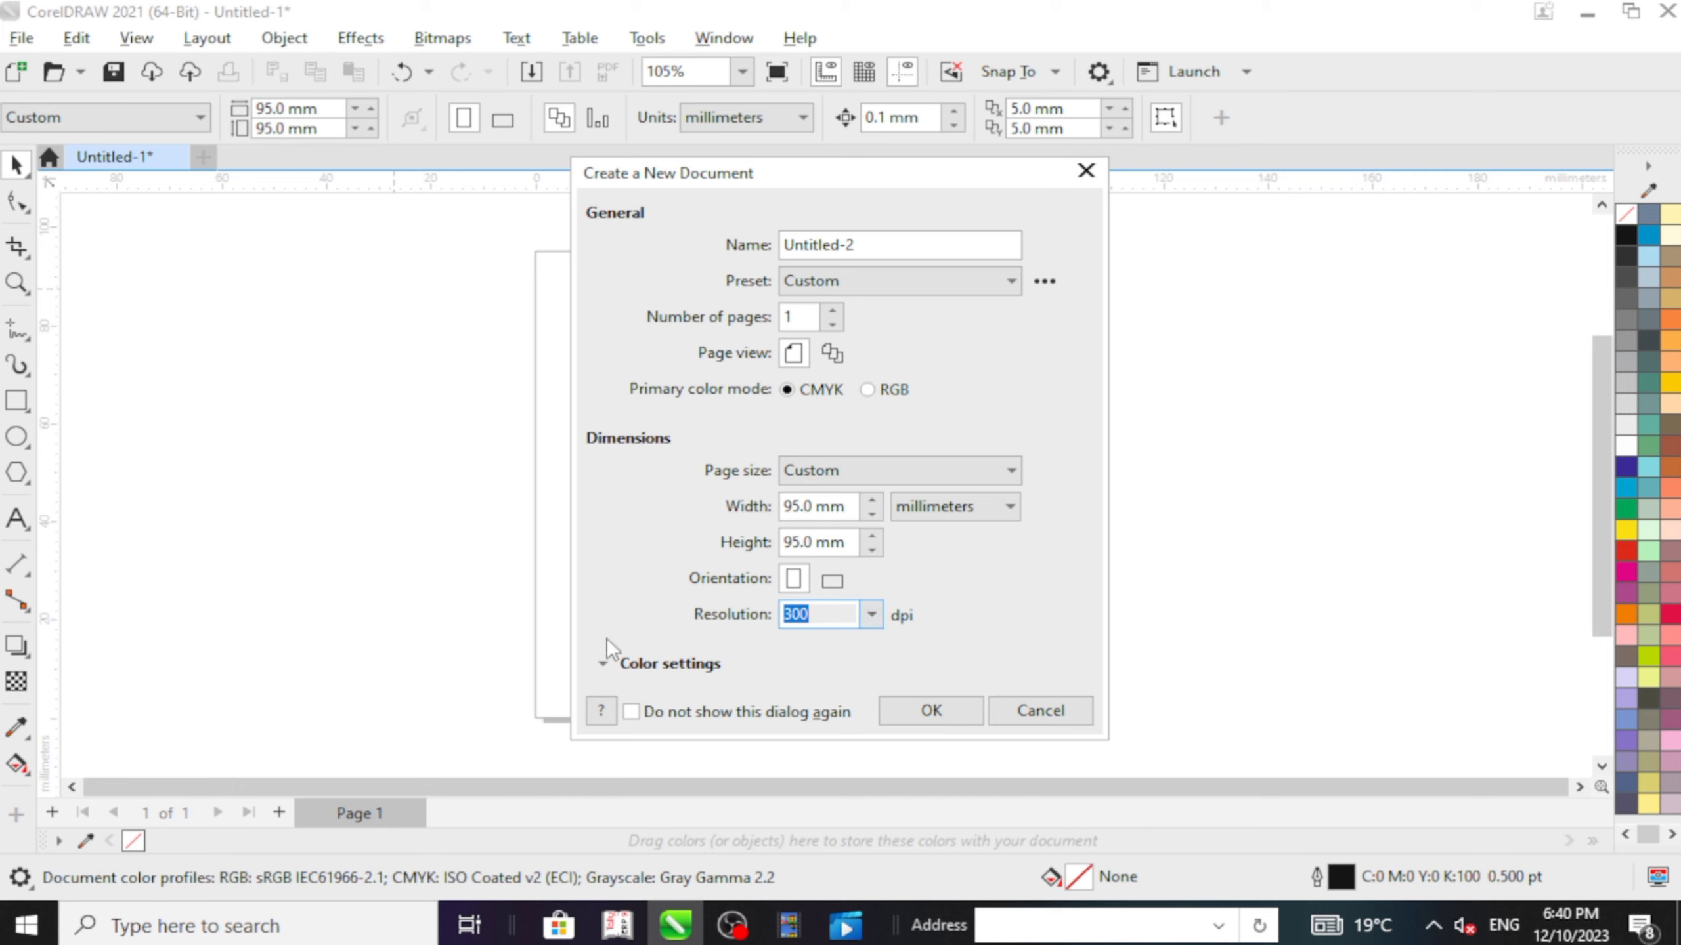
left_click(602, 664)
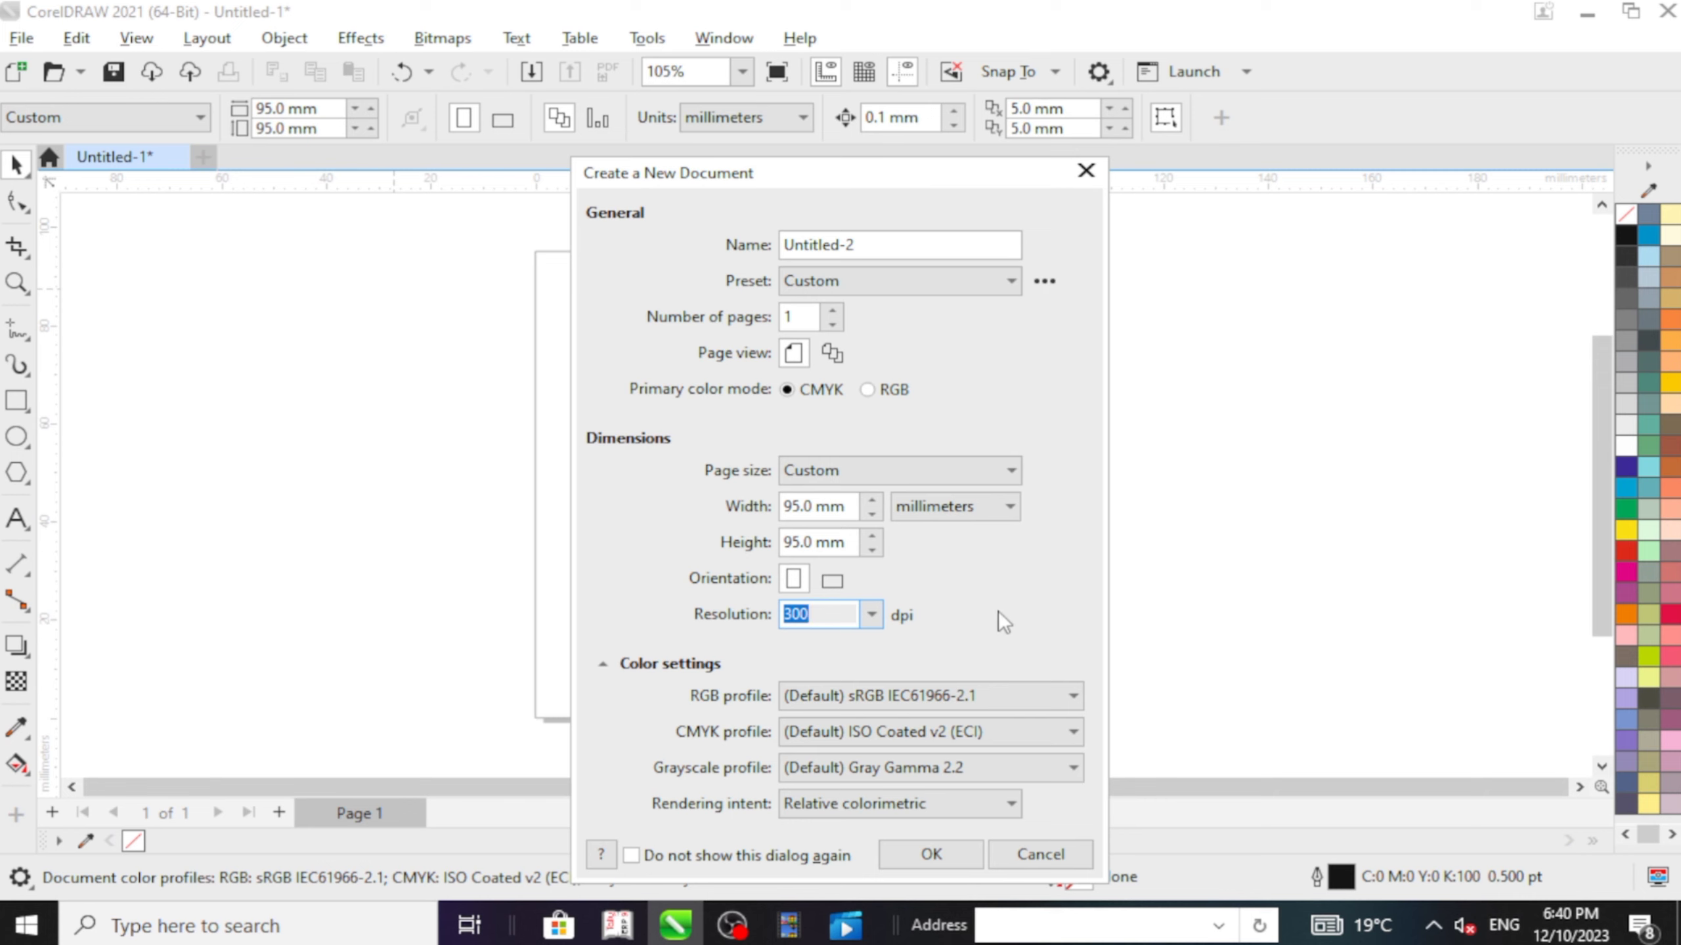
left_click(1063, 693)
left_click(1061, 693)
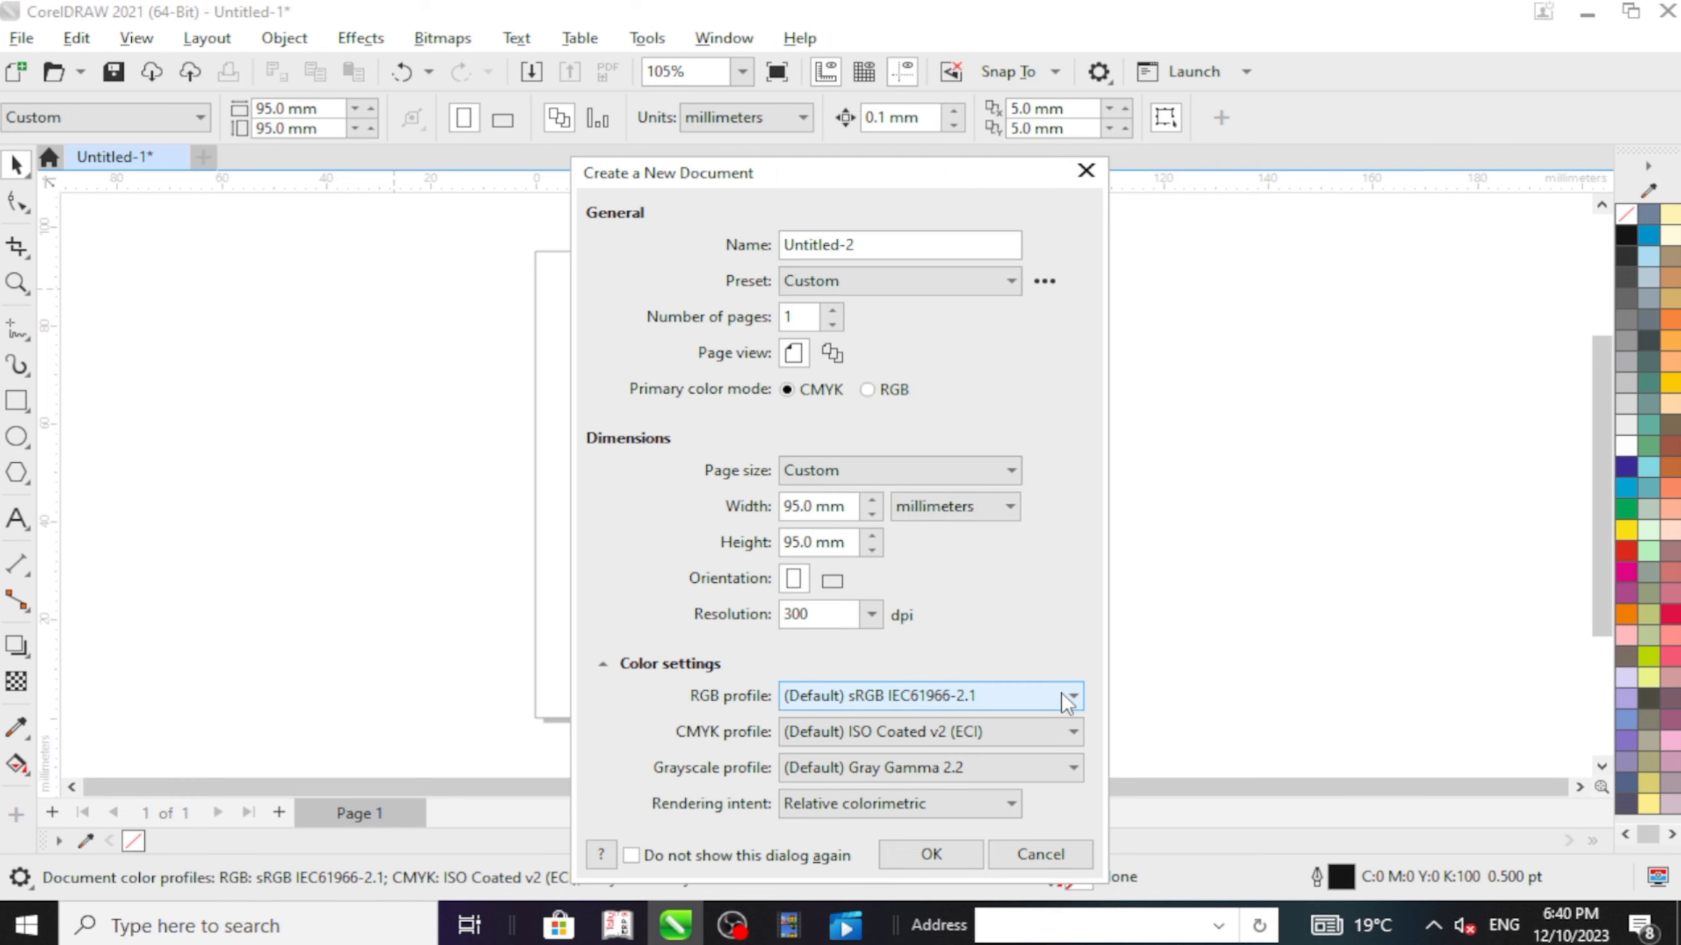
left_click(609, 663)
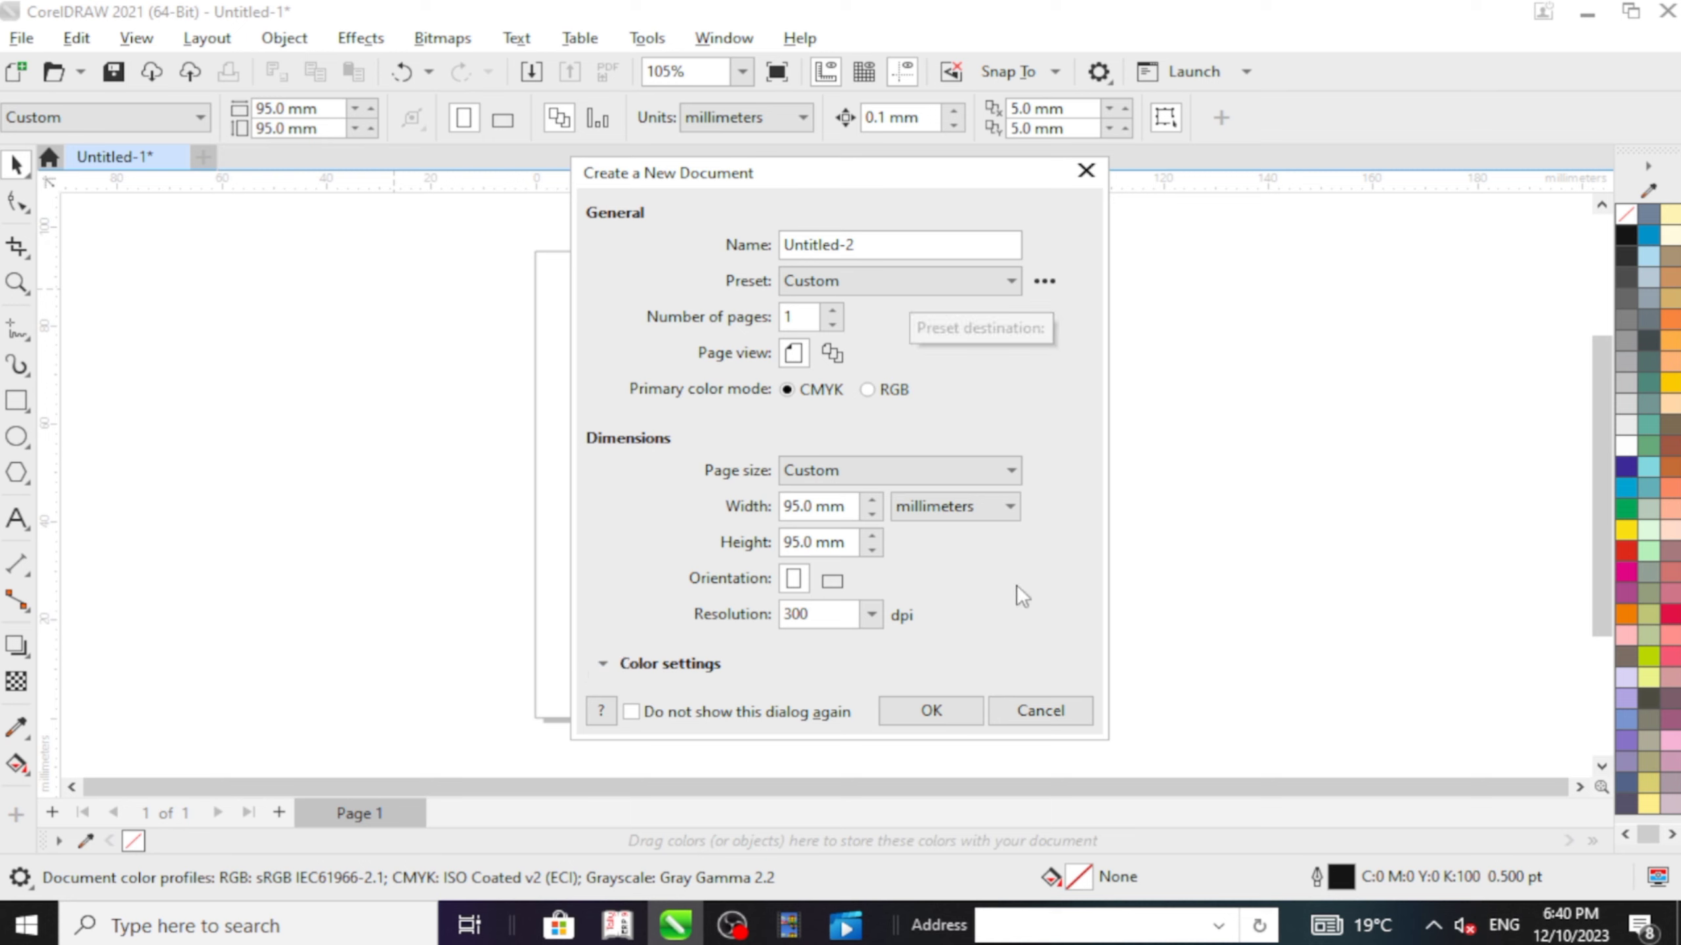
Step: Create the new document with a custom 95 × 95 mm page, CMYK color mode and 300 dpi
left_click(930, 705)
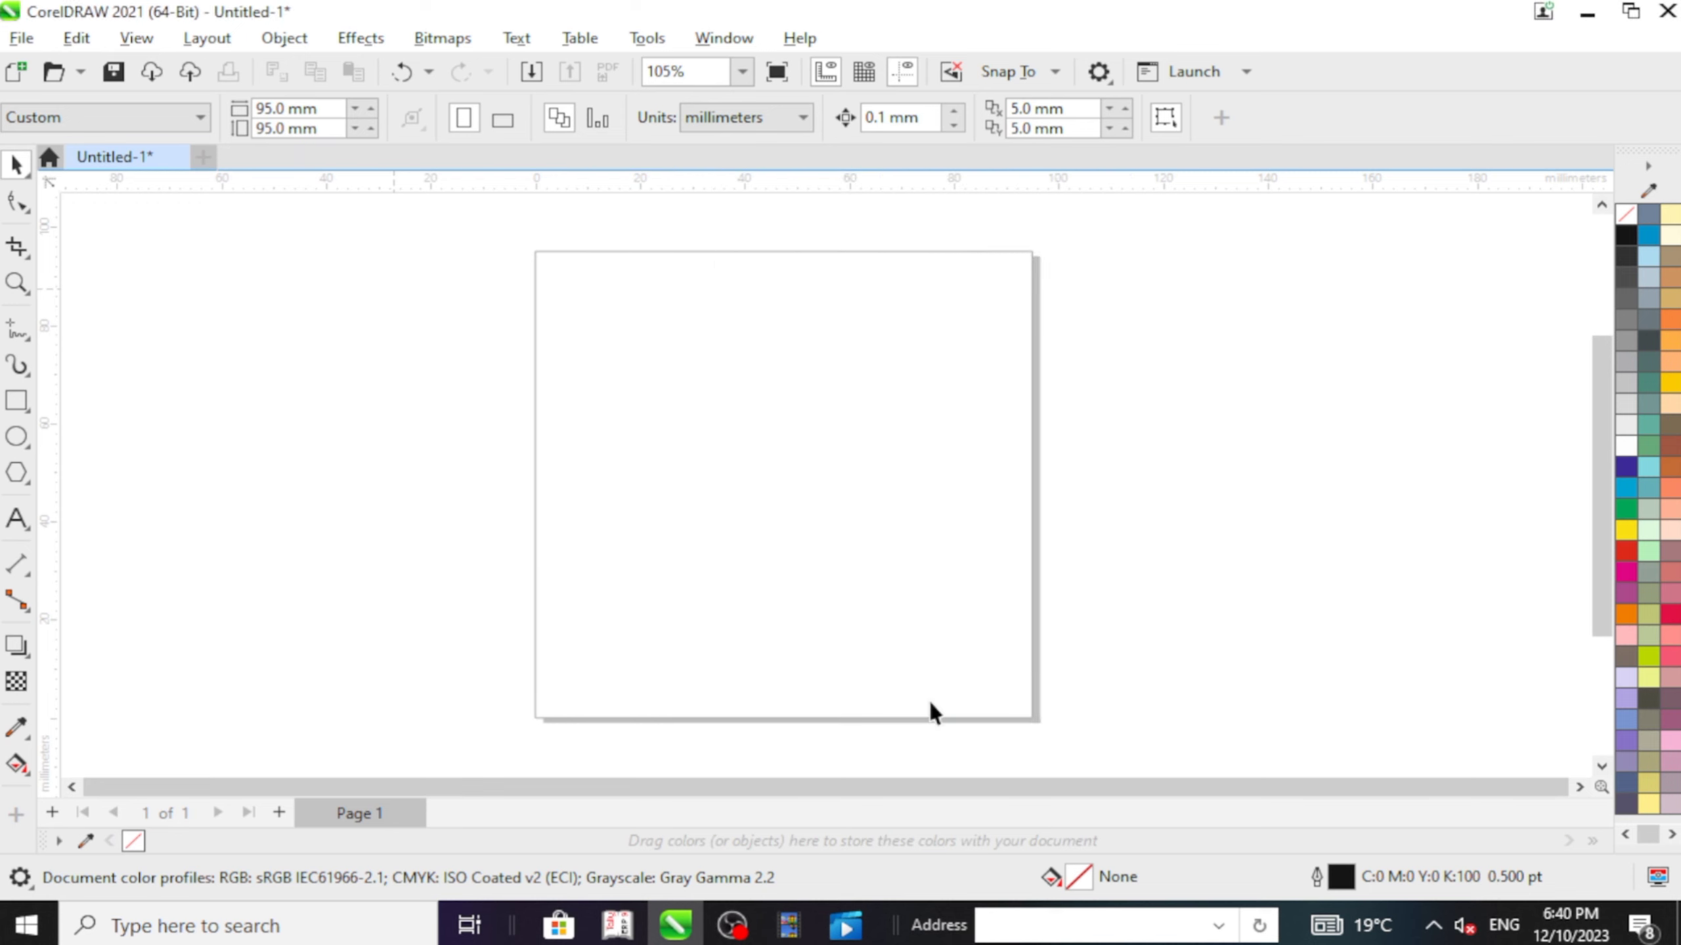
scroll(521, 371, "down", 2)
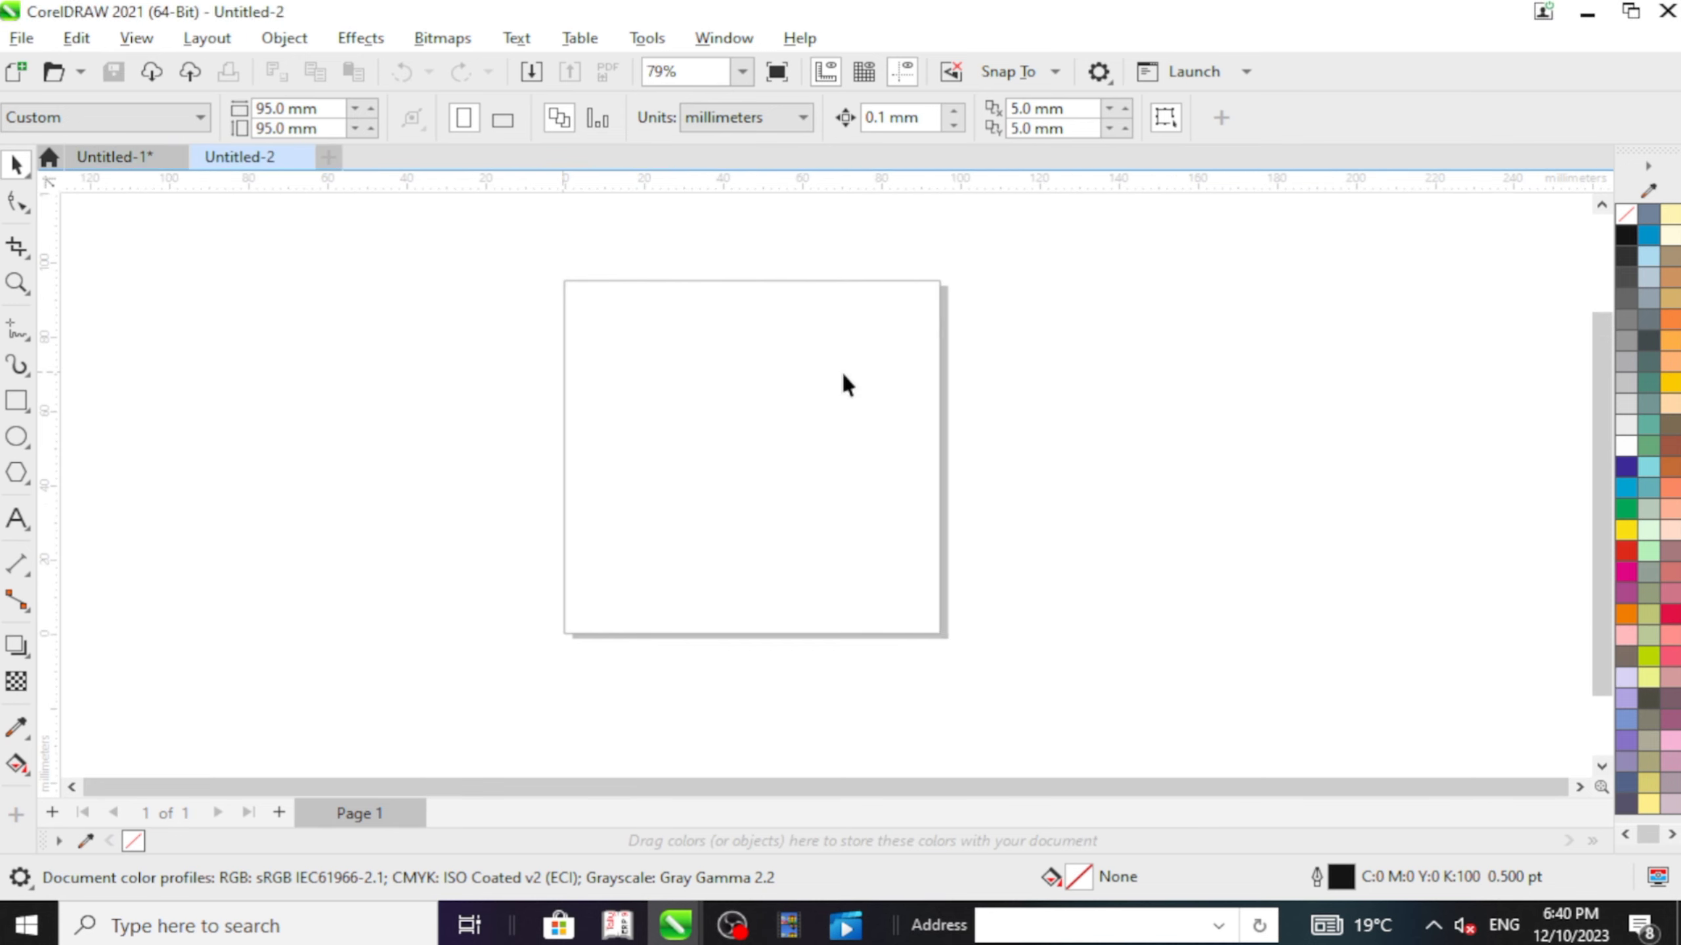
scroll(845, 373, "up", 1)
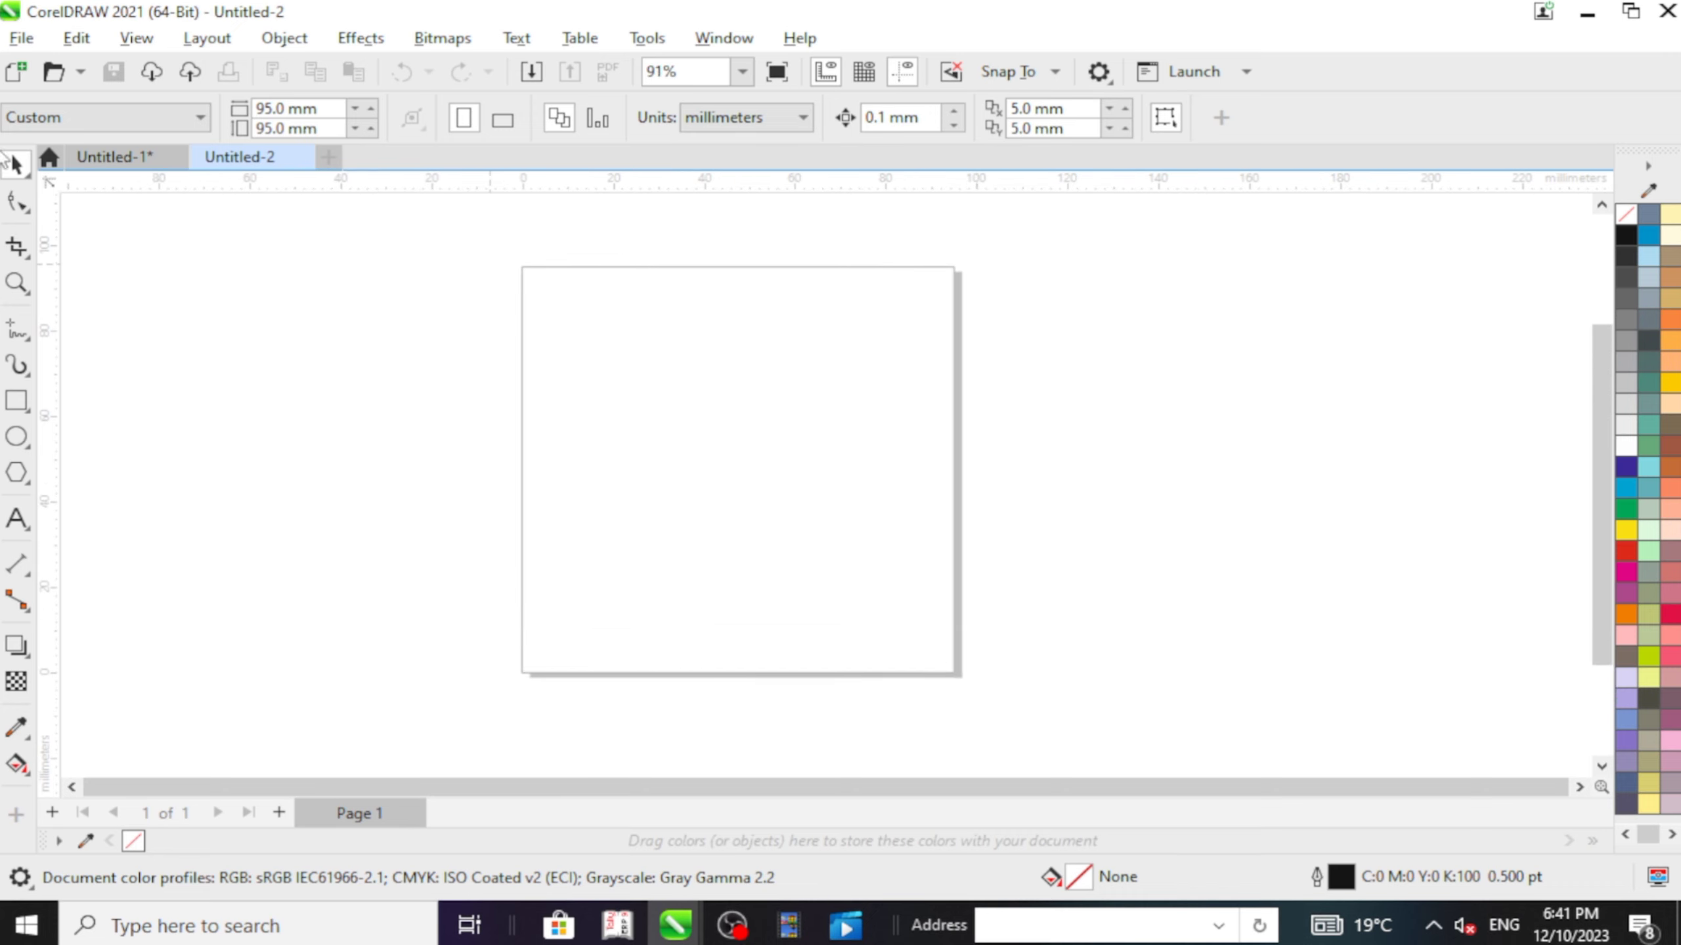
left_click(22, 40)
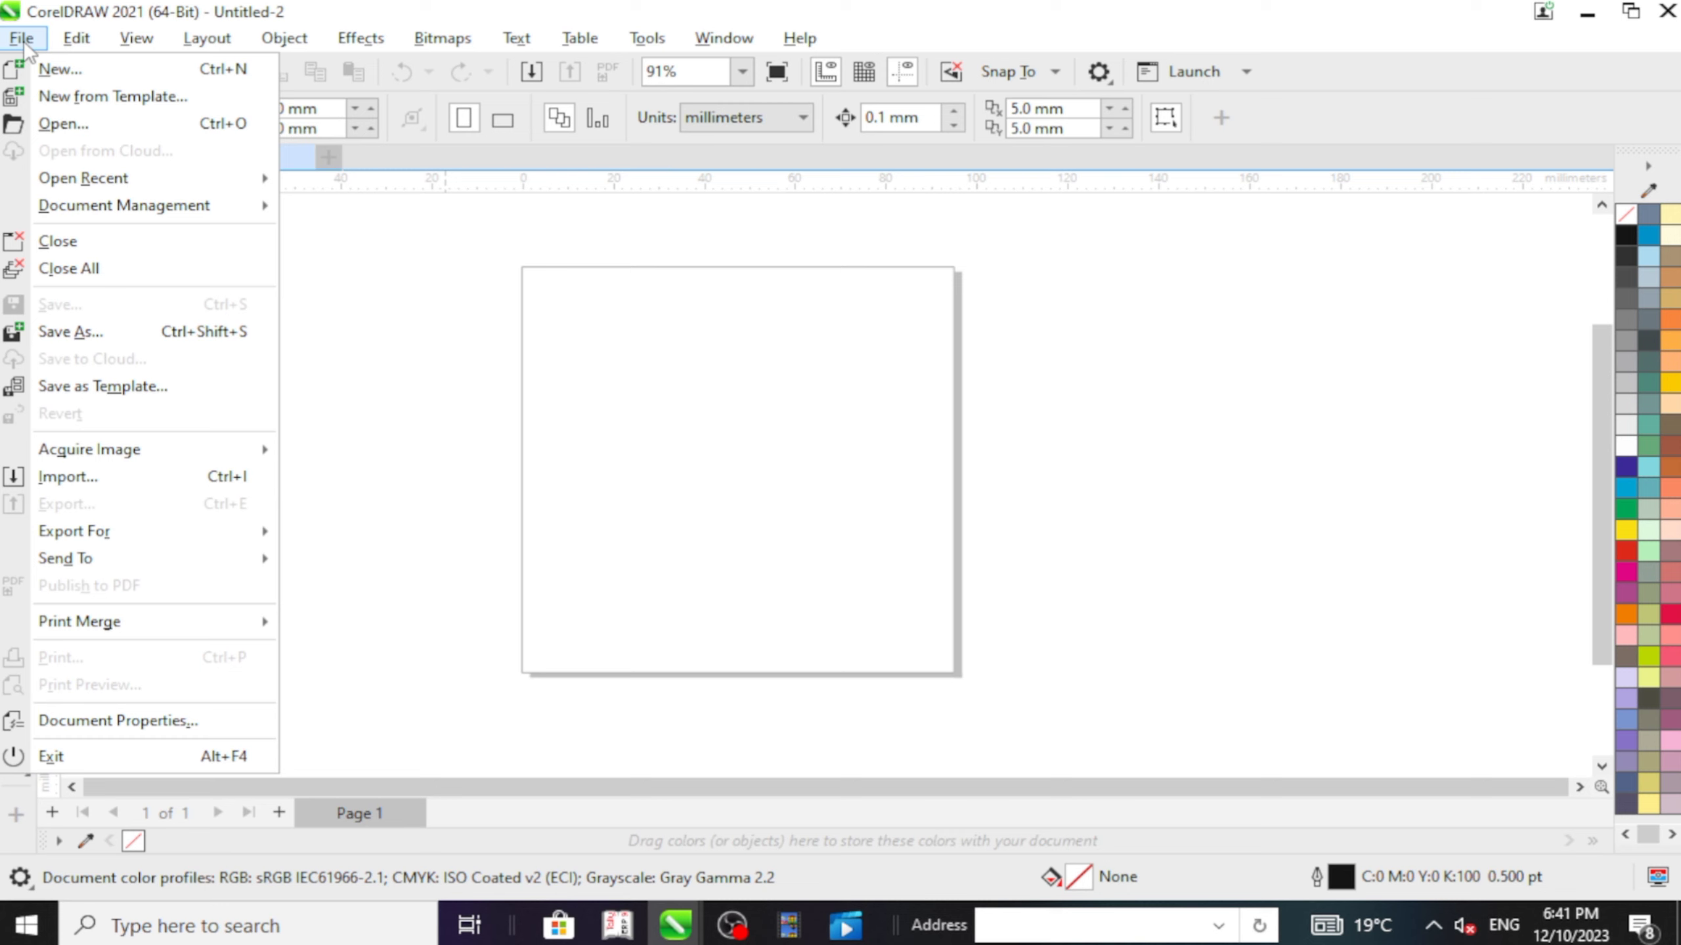
key("Escape")
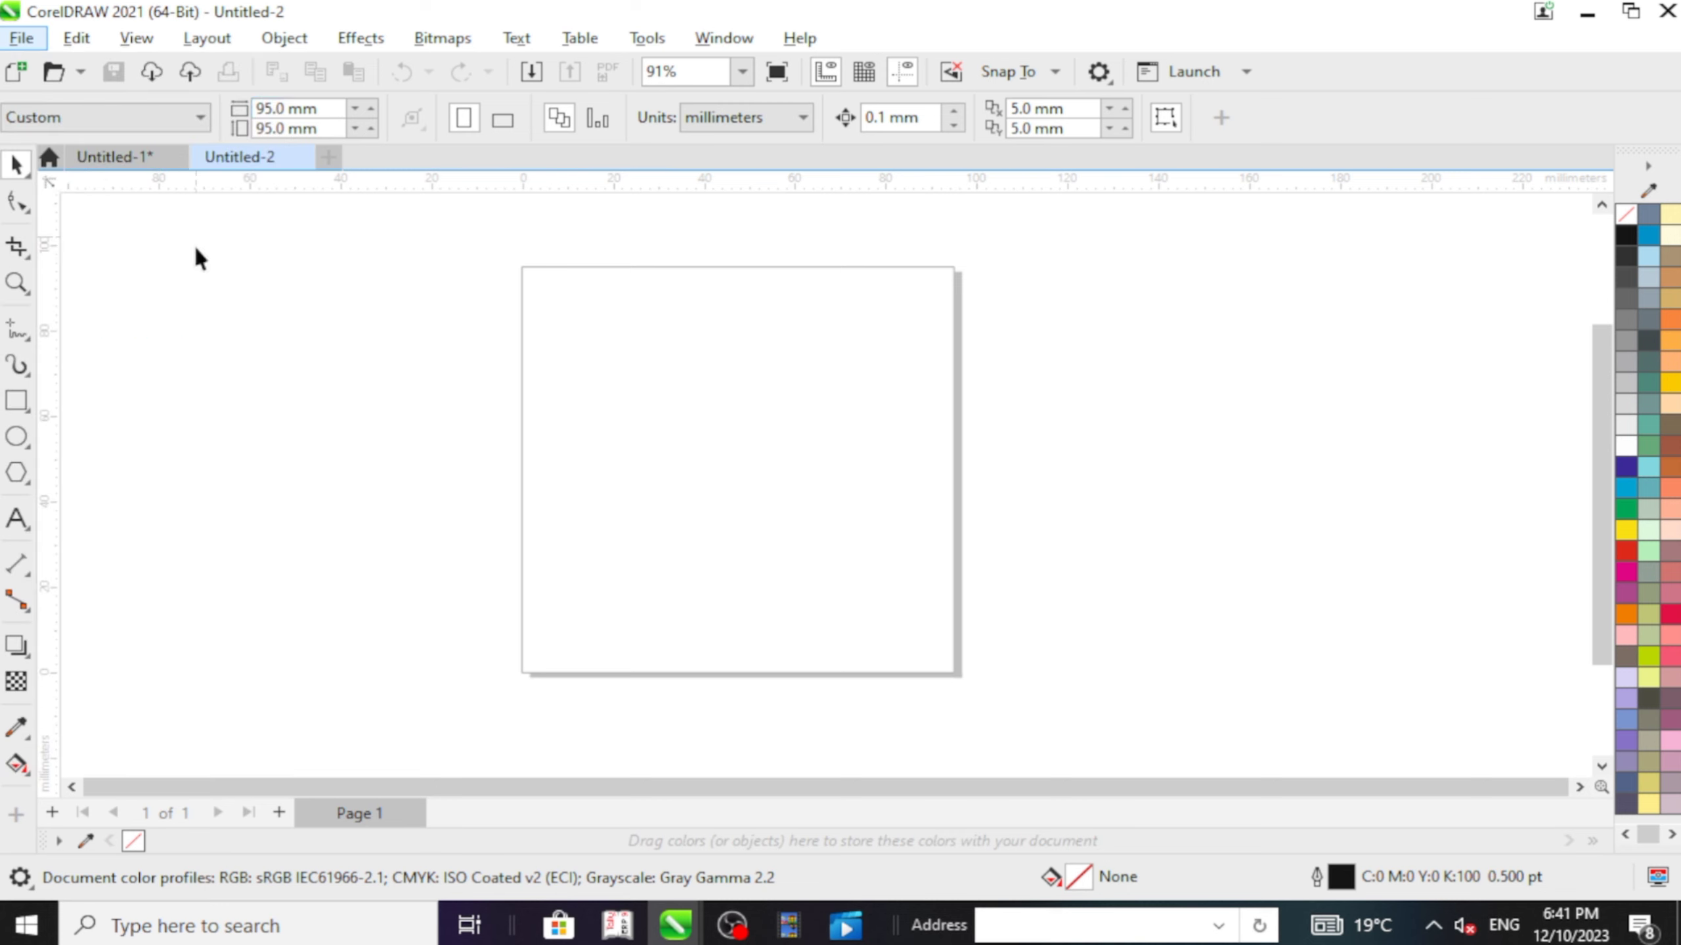
left_click(27, 37)
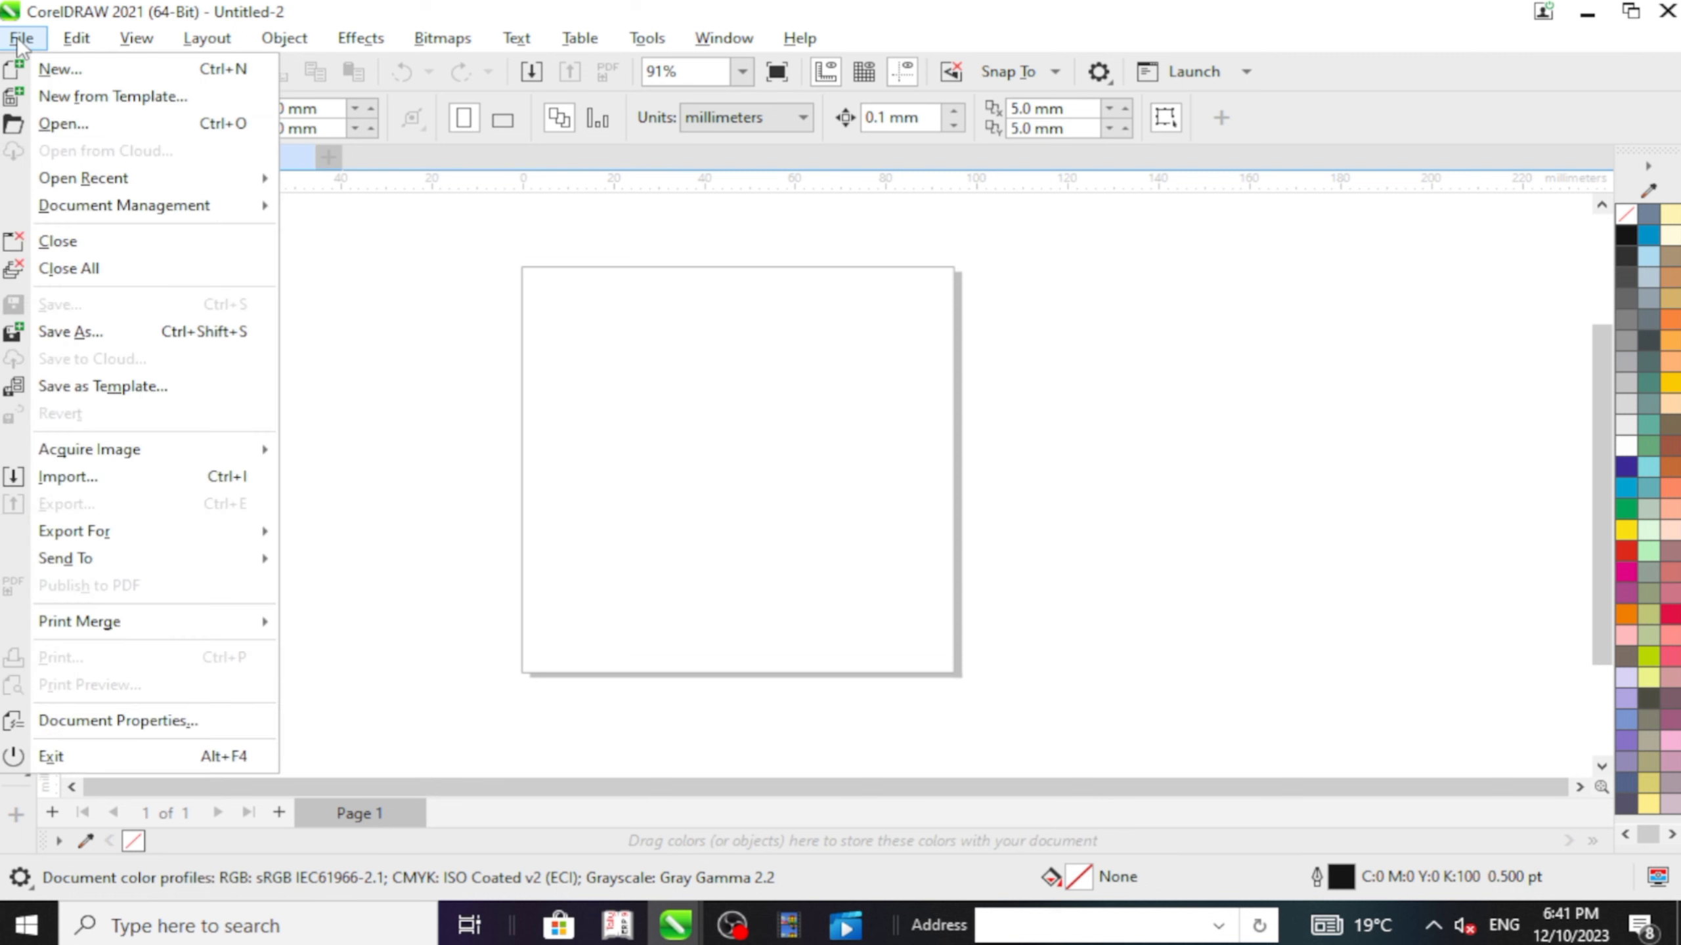
mouse_move(162, 179)
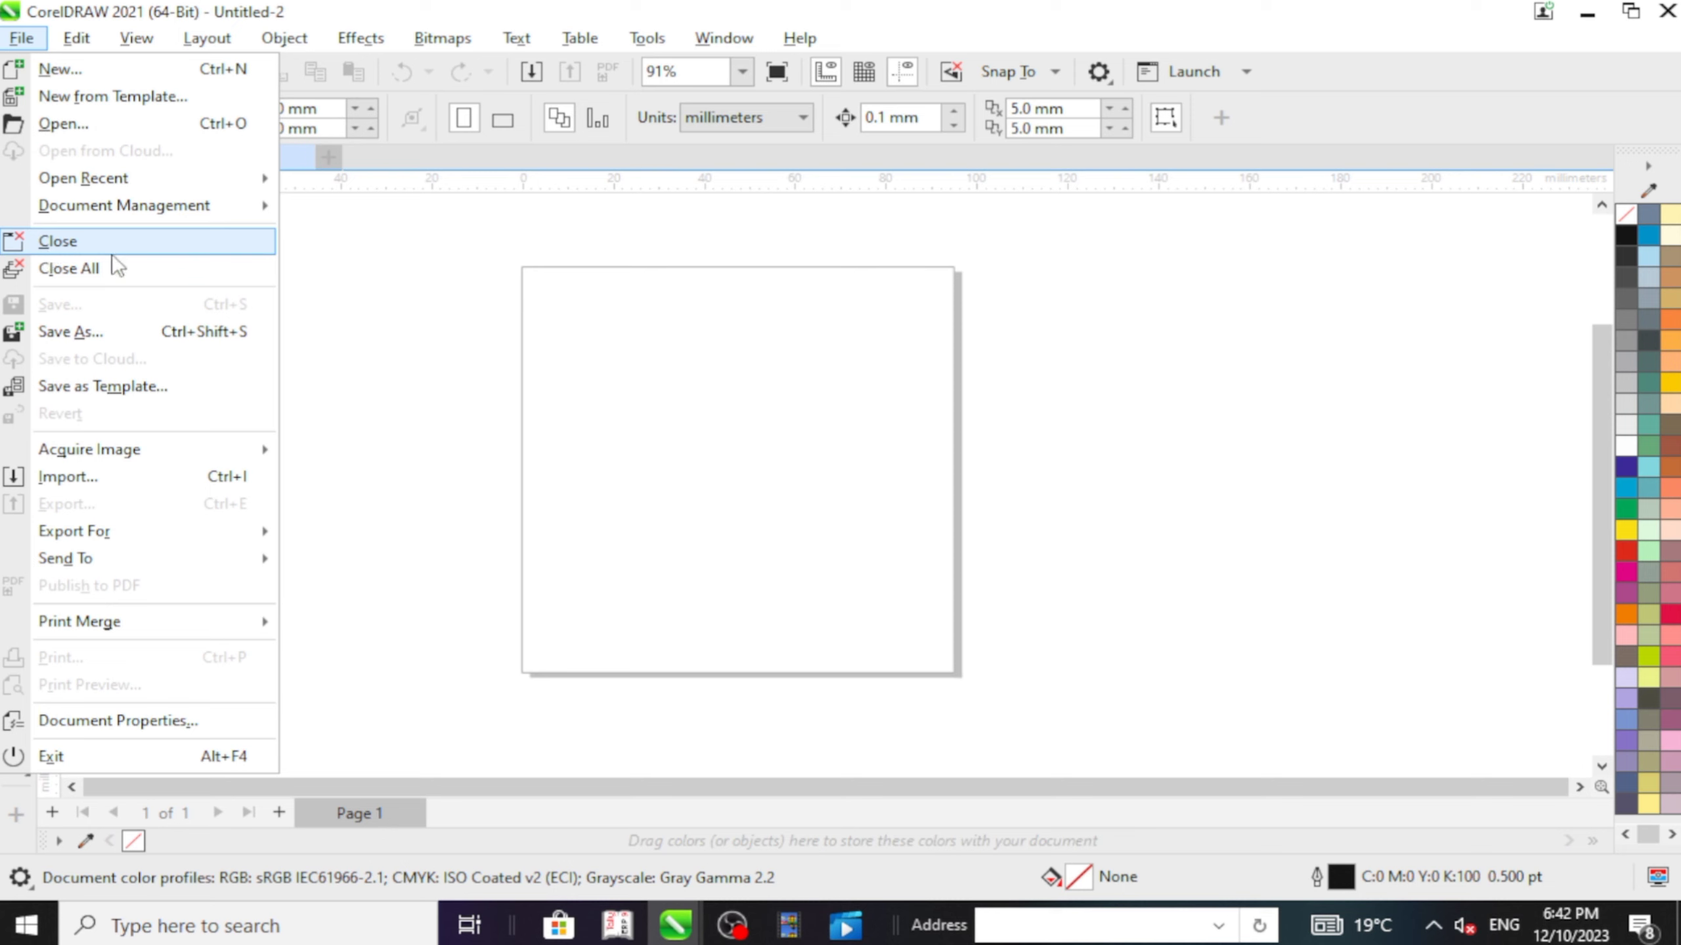
left_click(792, 333)
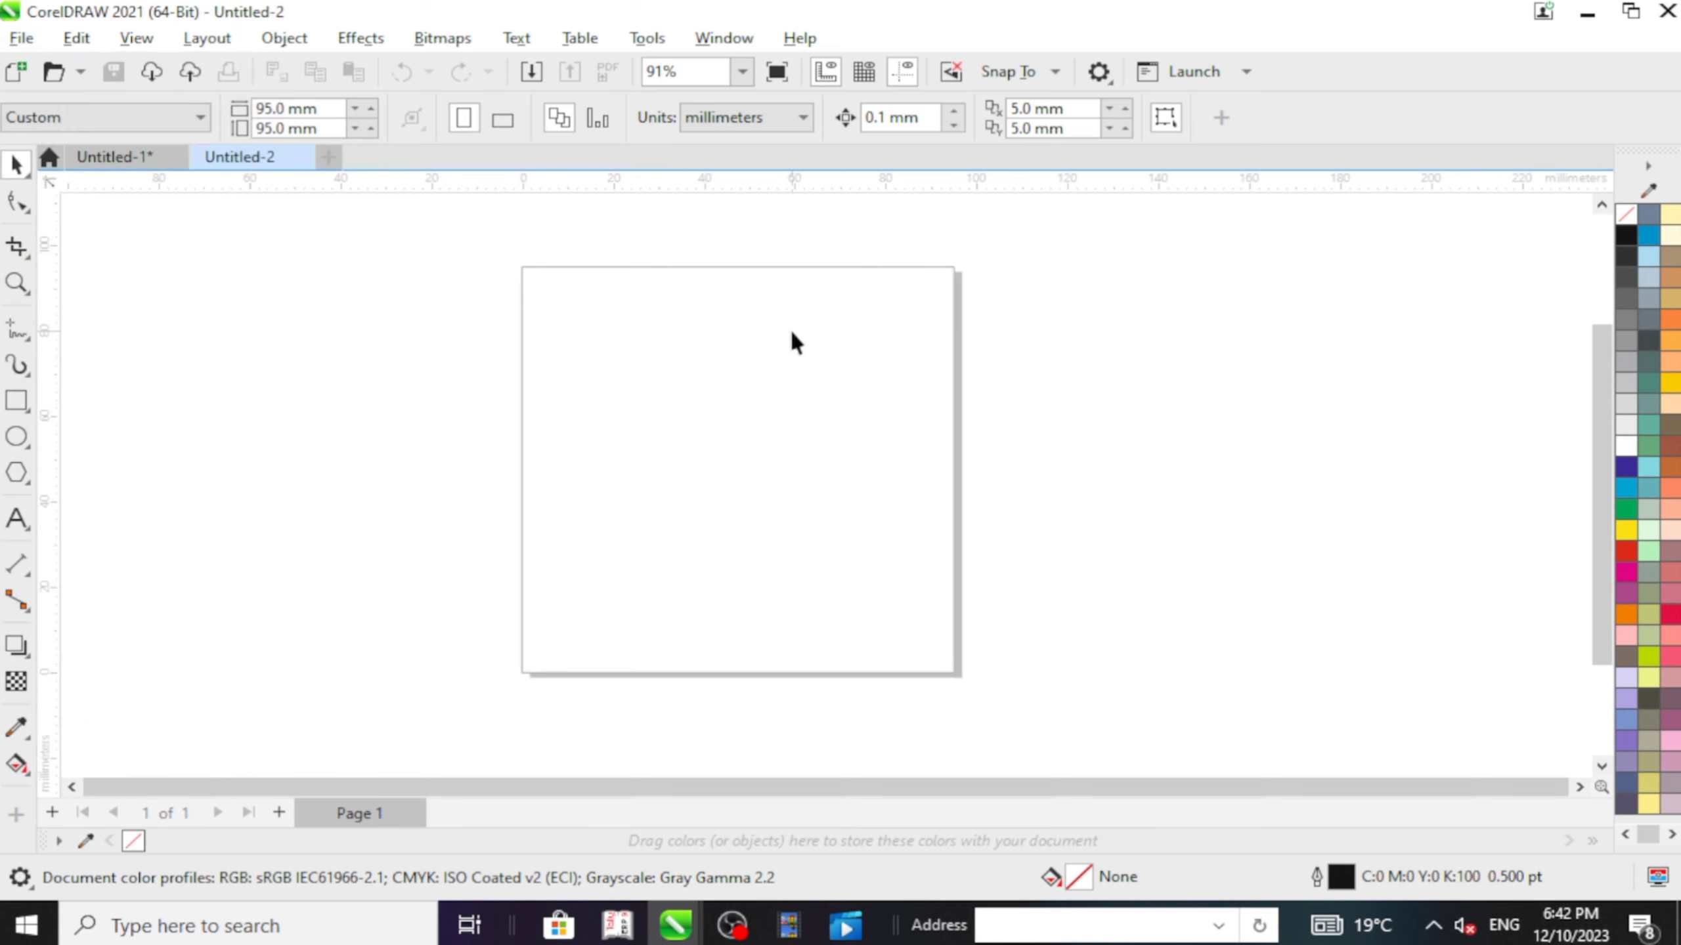
Step: Create three more documents, keeping the custom 95 × 95 mm page settings for each
key("ctrl+n")
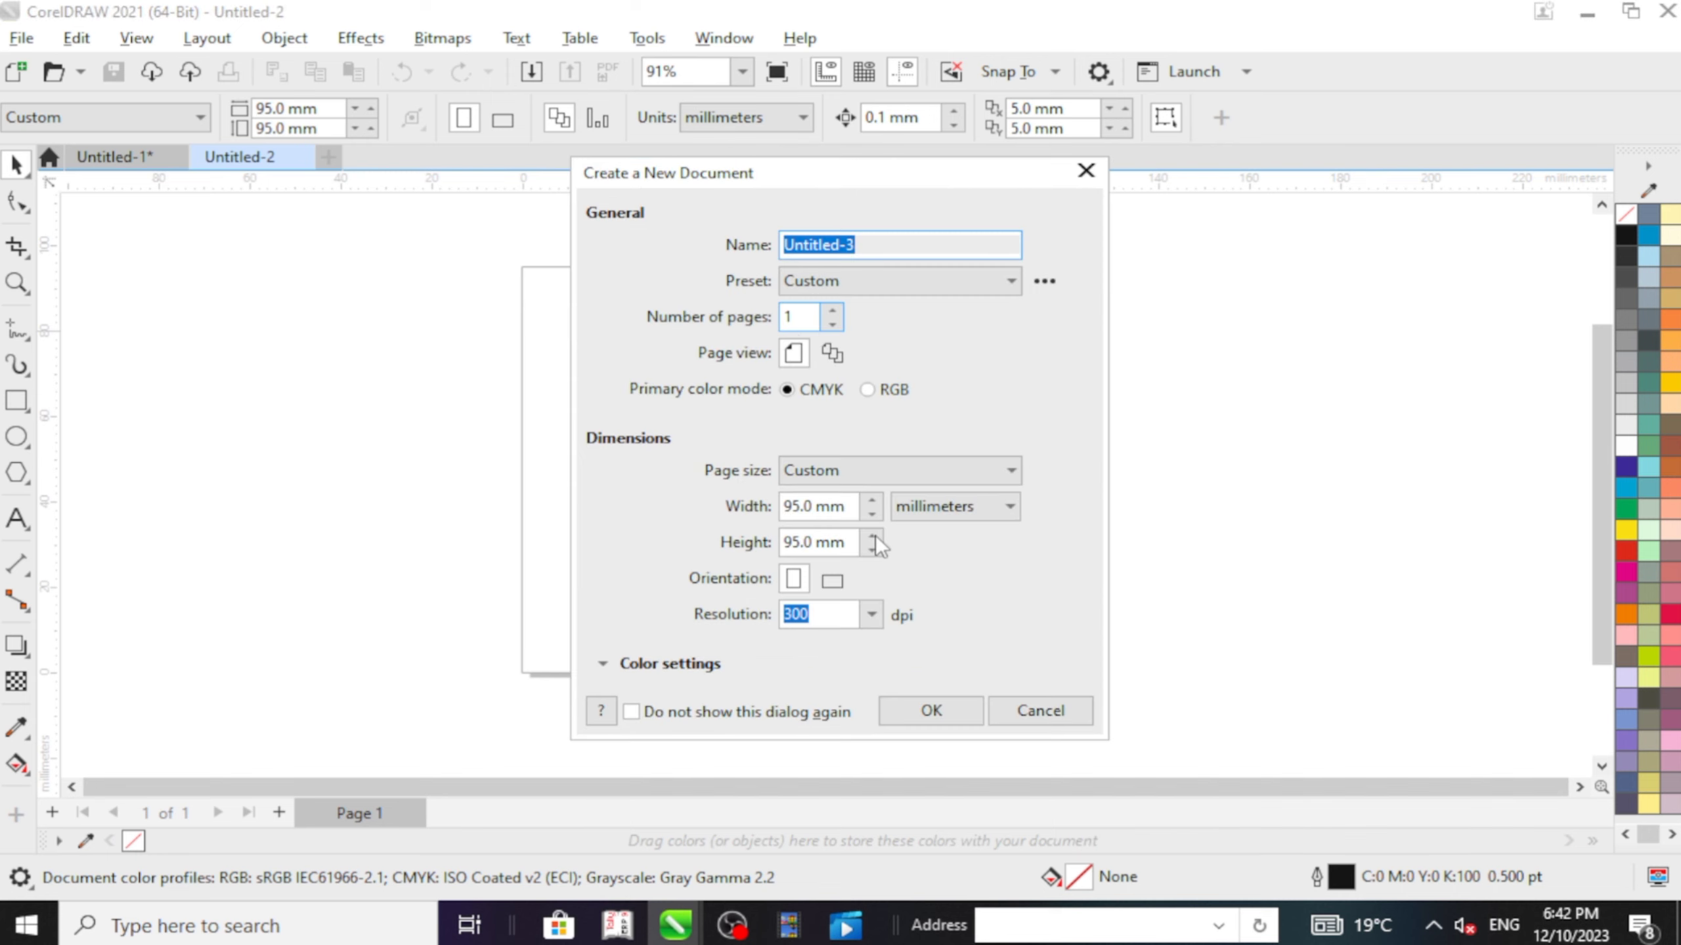
left_click(901, 719)
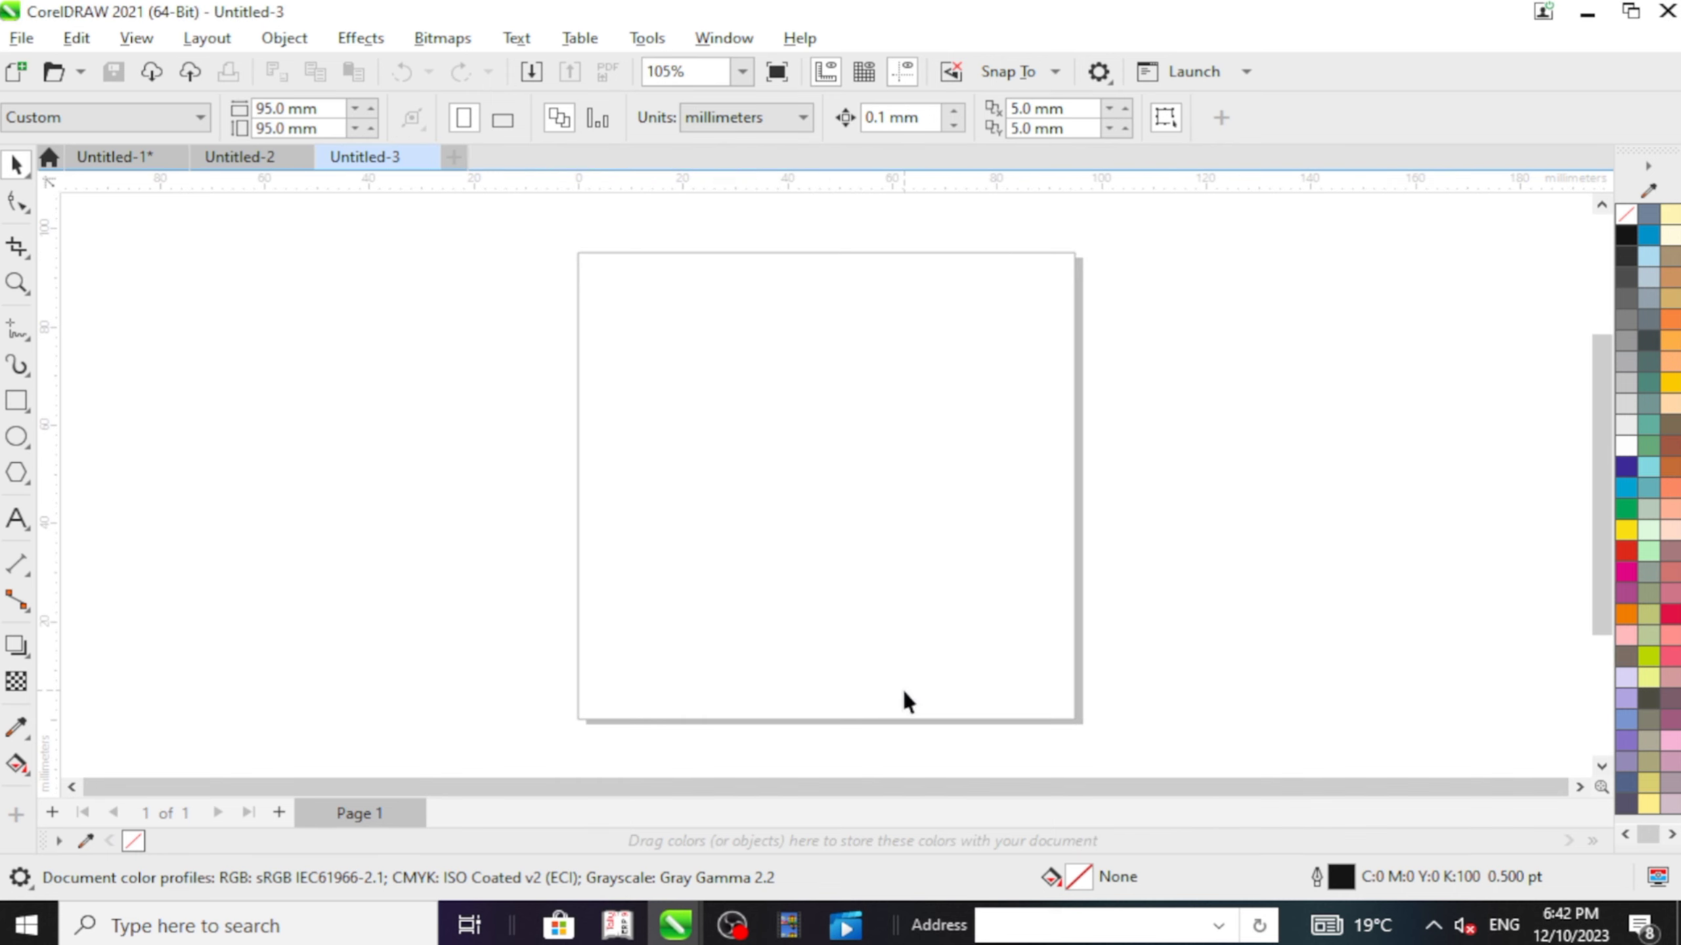
key("ctrl+n")
left_click(949, 702)
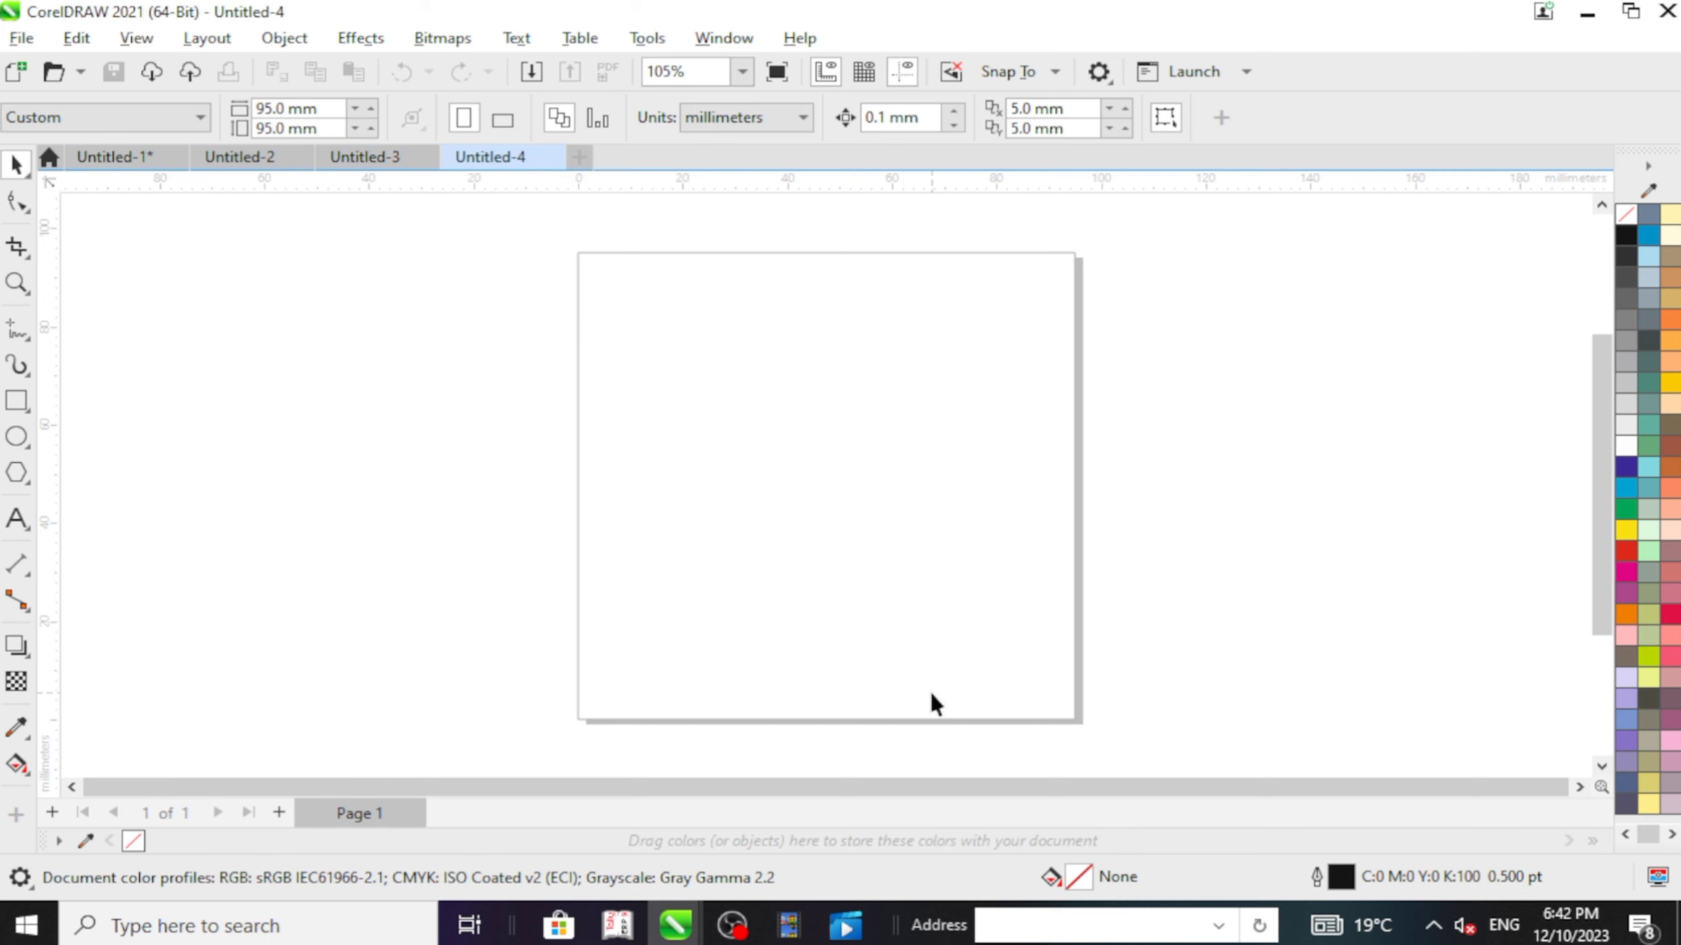
key("ctrl+n")
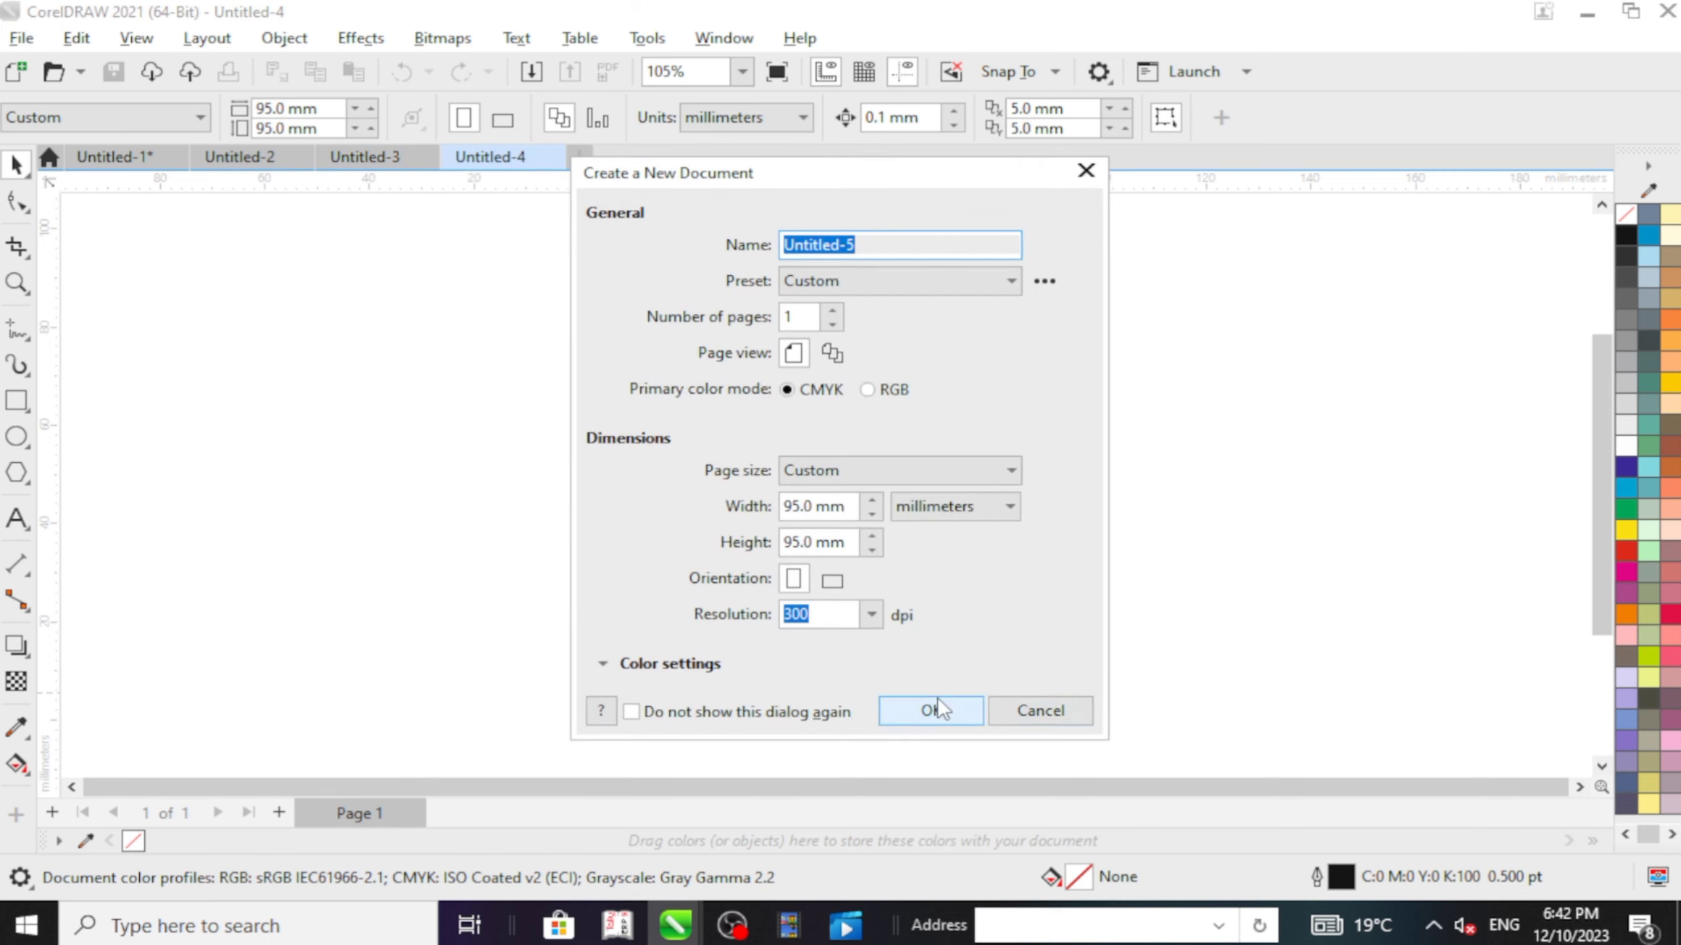
left_click(937, 708)
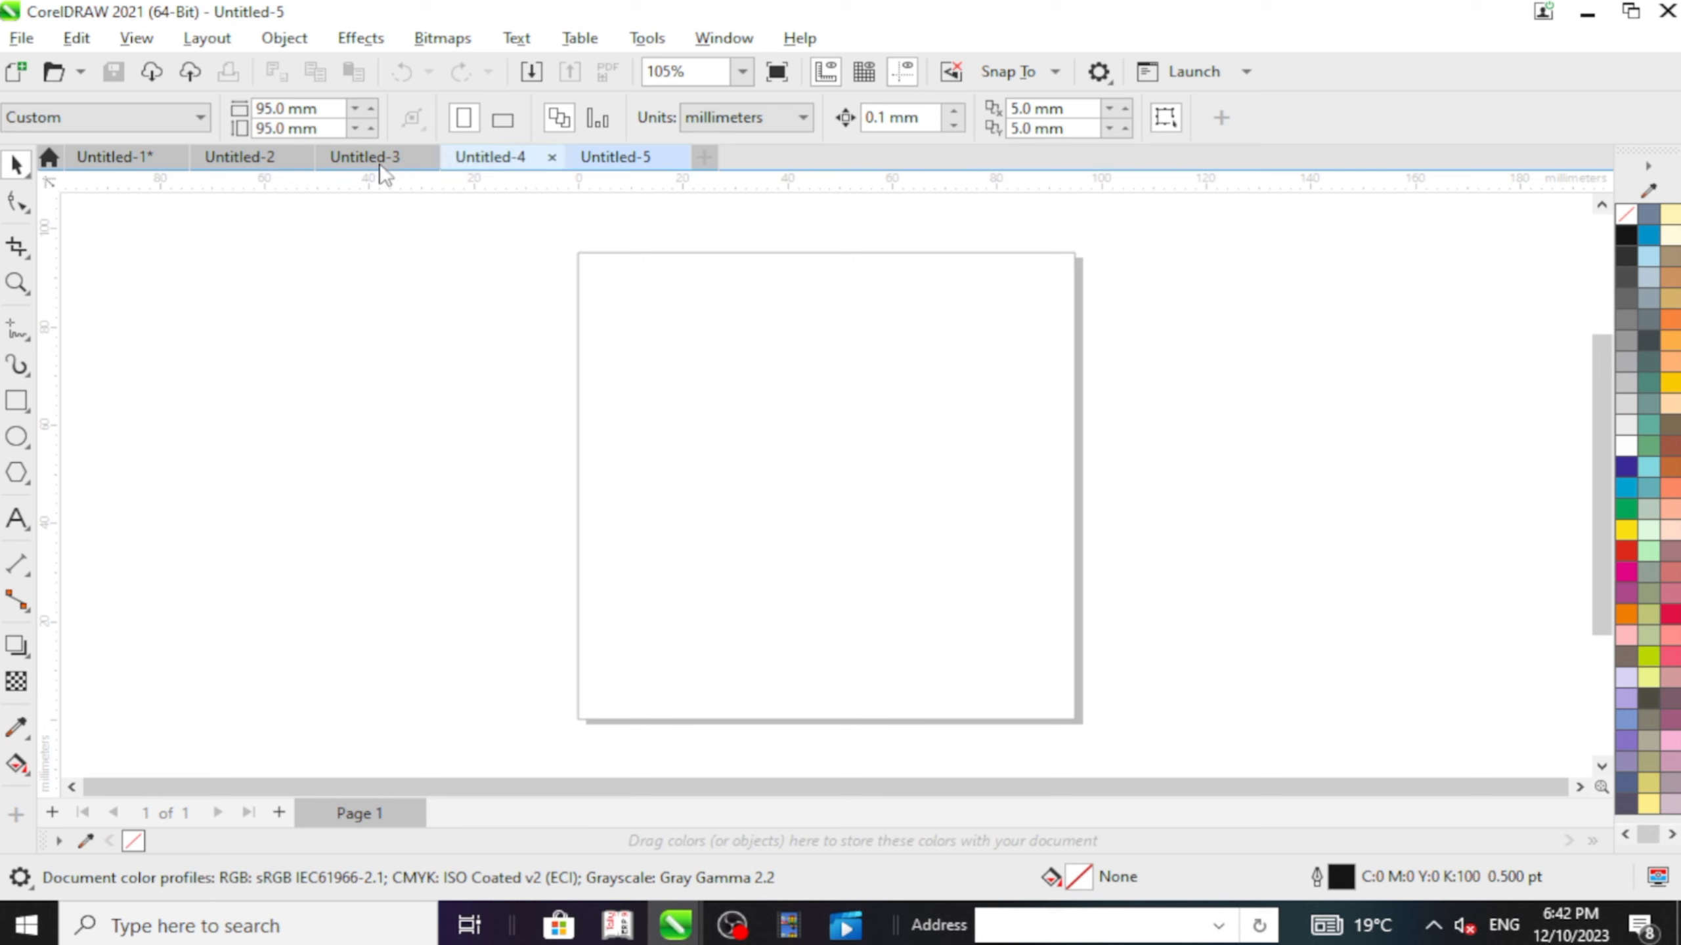
Step: Close the active document, and close all remaining open documents without saving changes
left_click(3, 41)
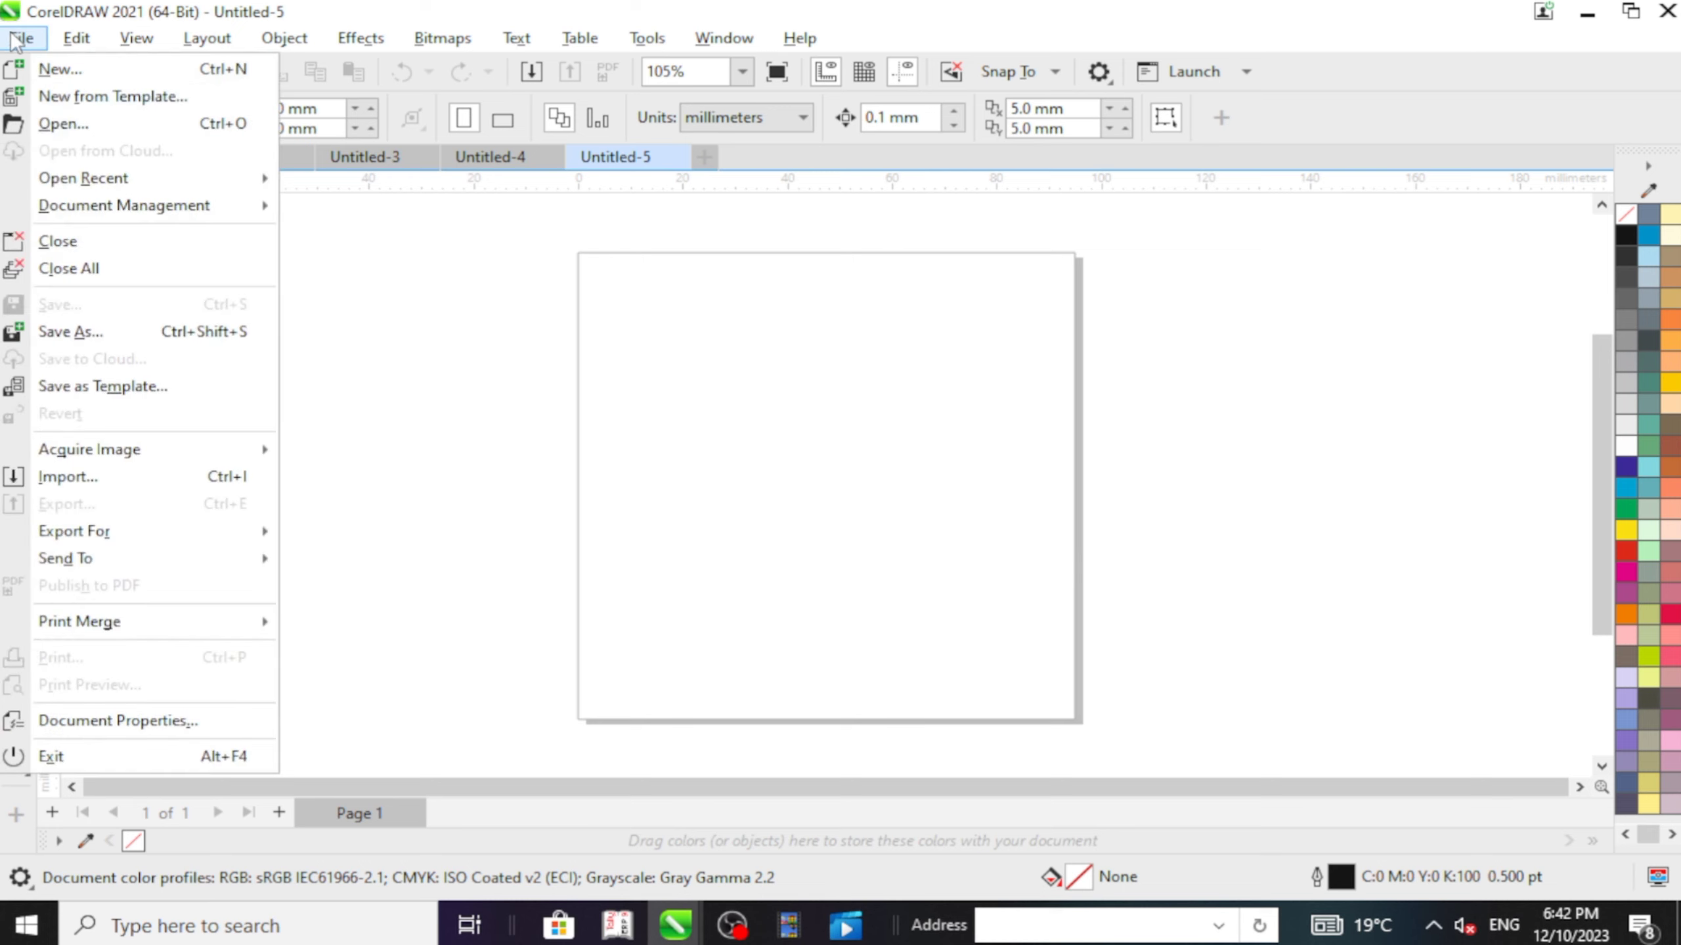
left_click(108, 241)
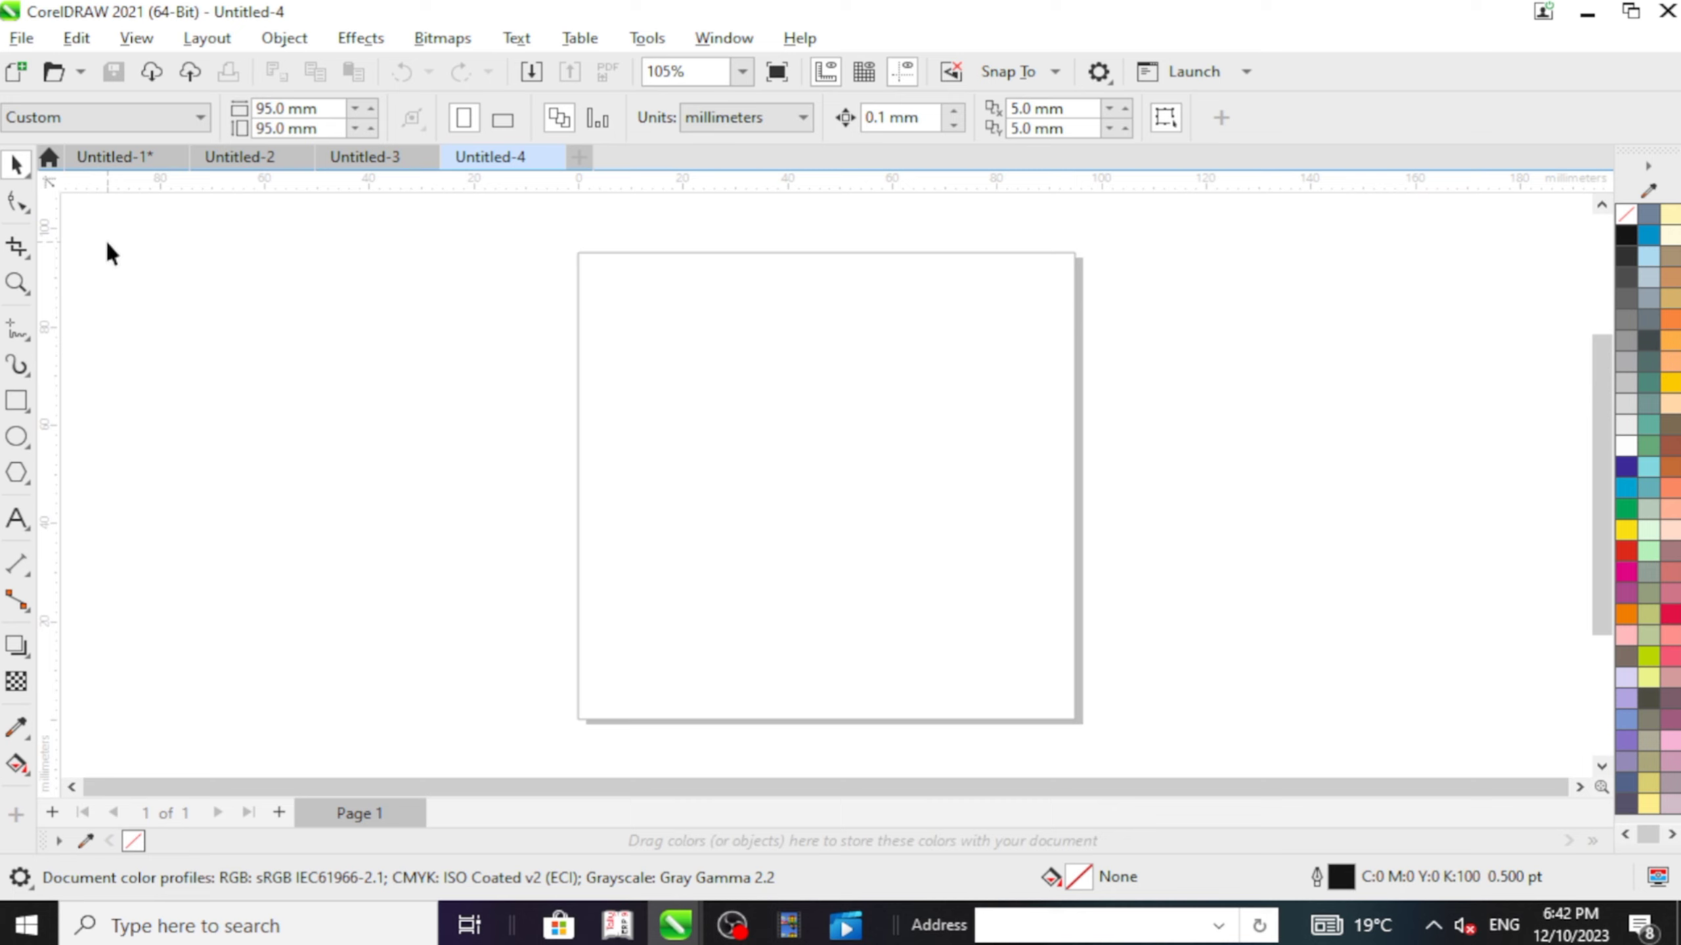
left_click(21, 38)
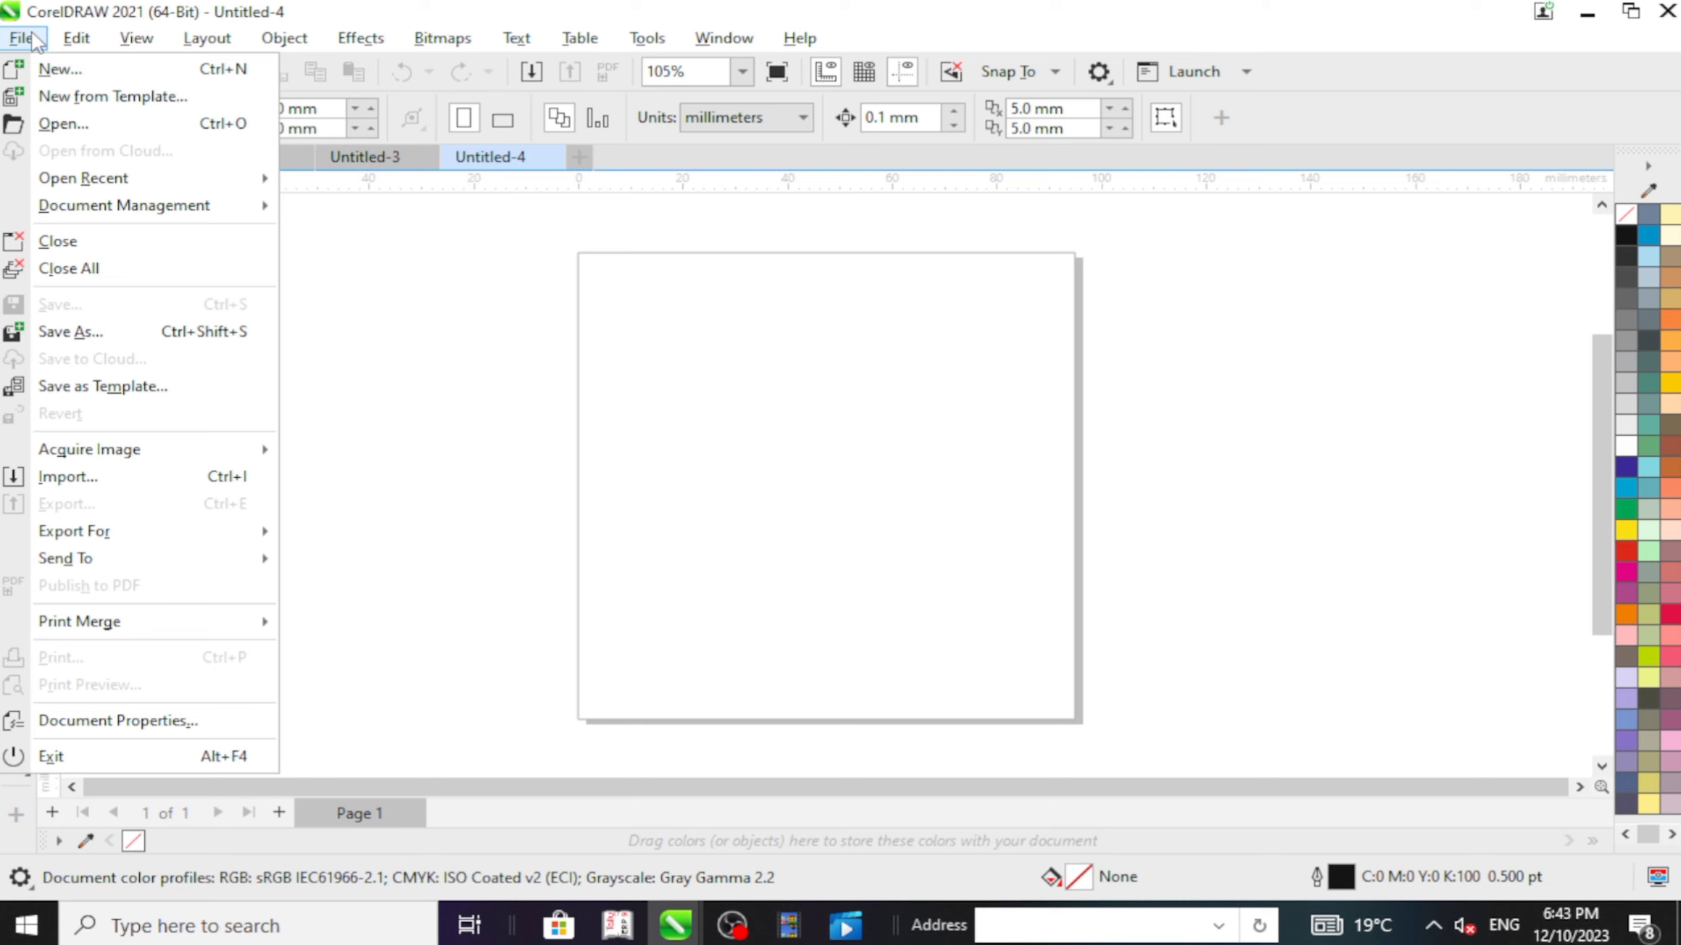
left_click(94, 265)
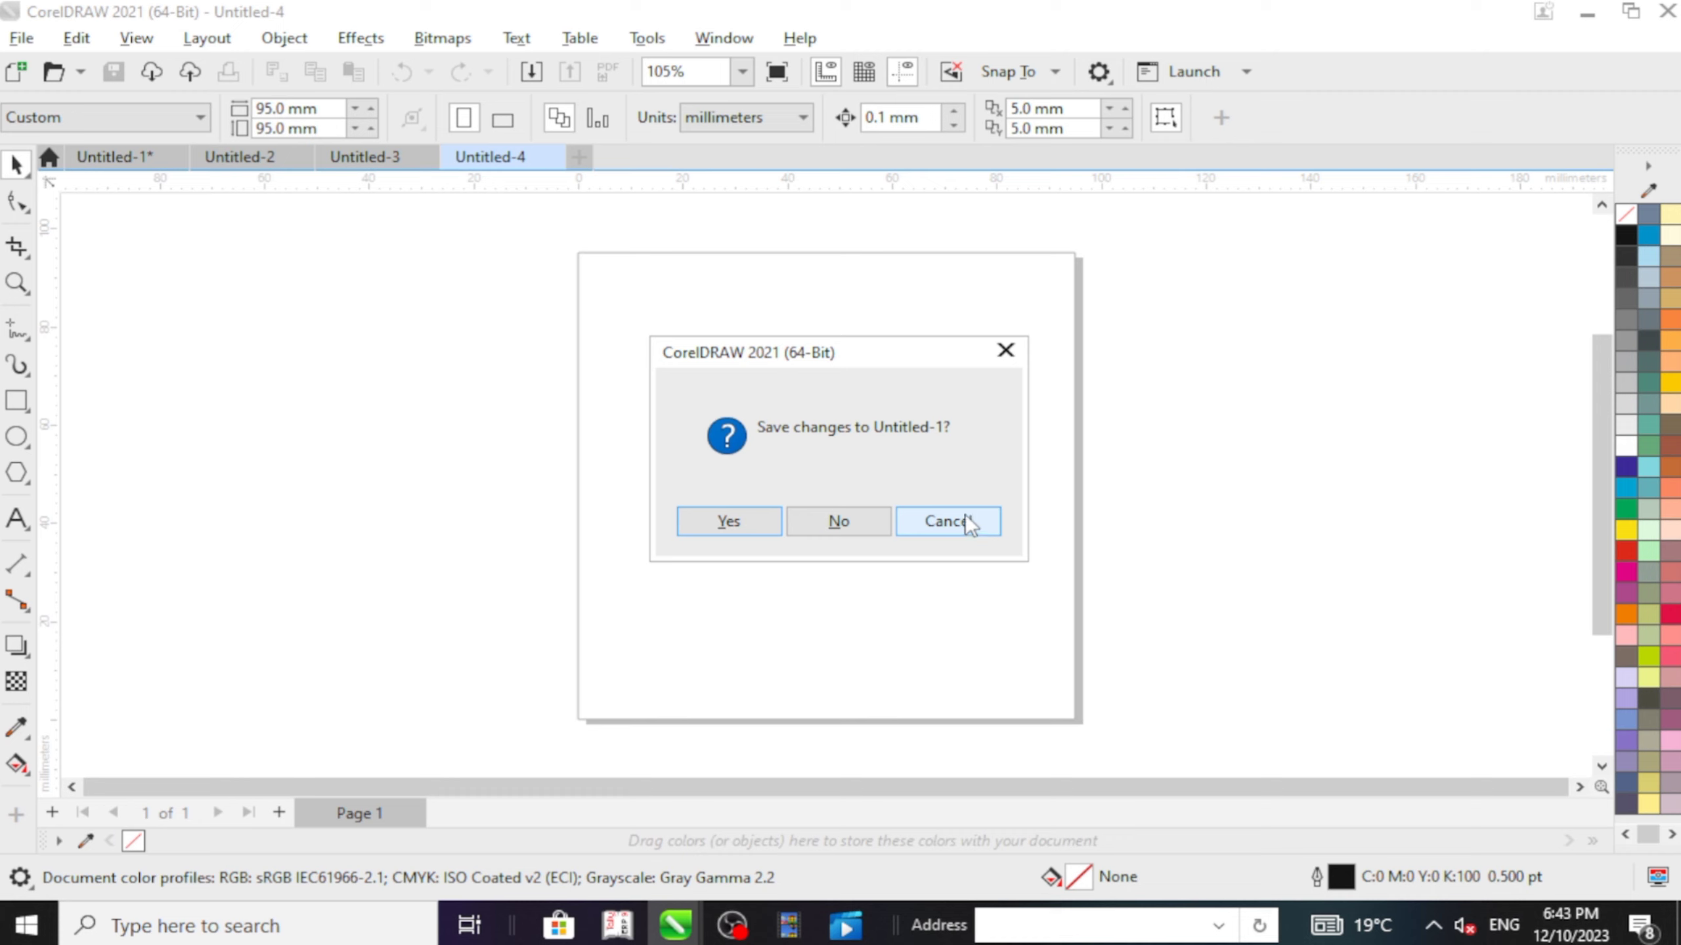
left_click(853, 515)
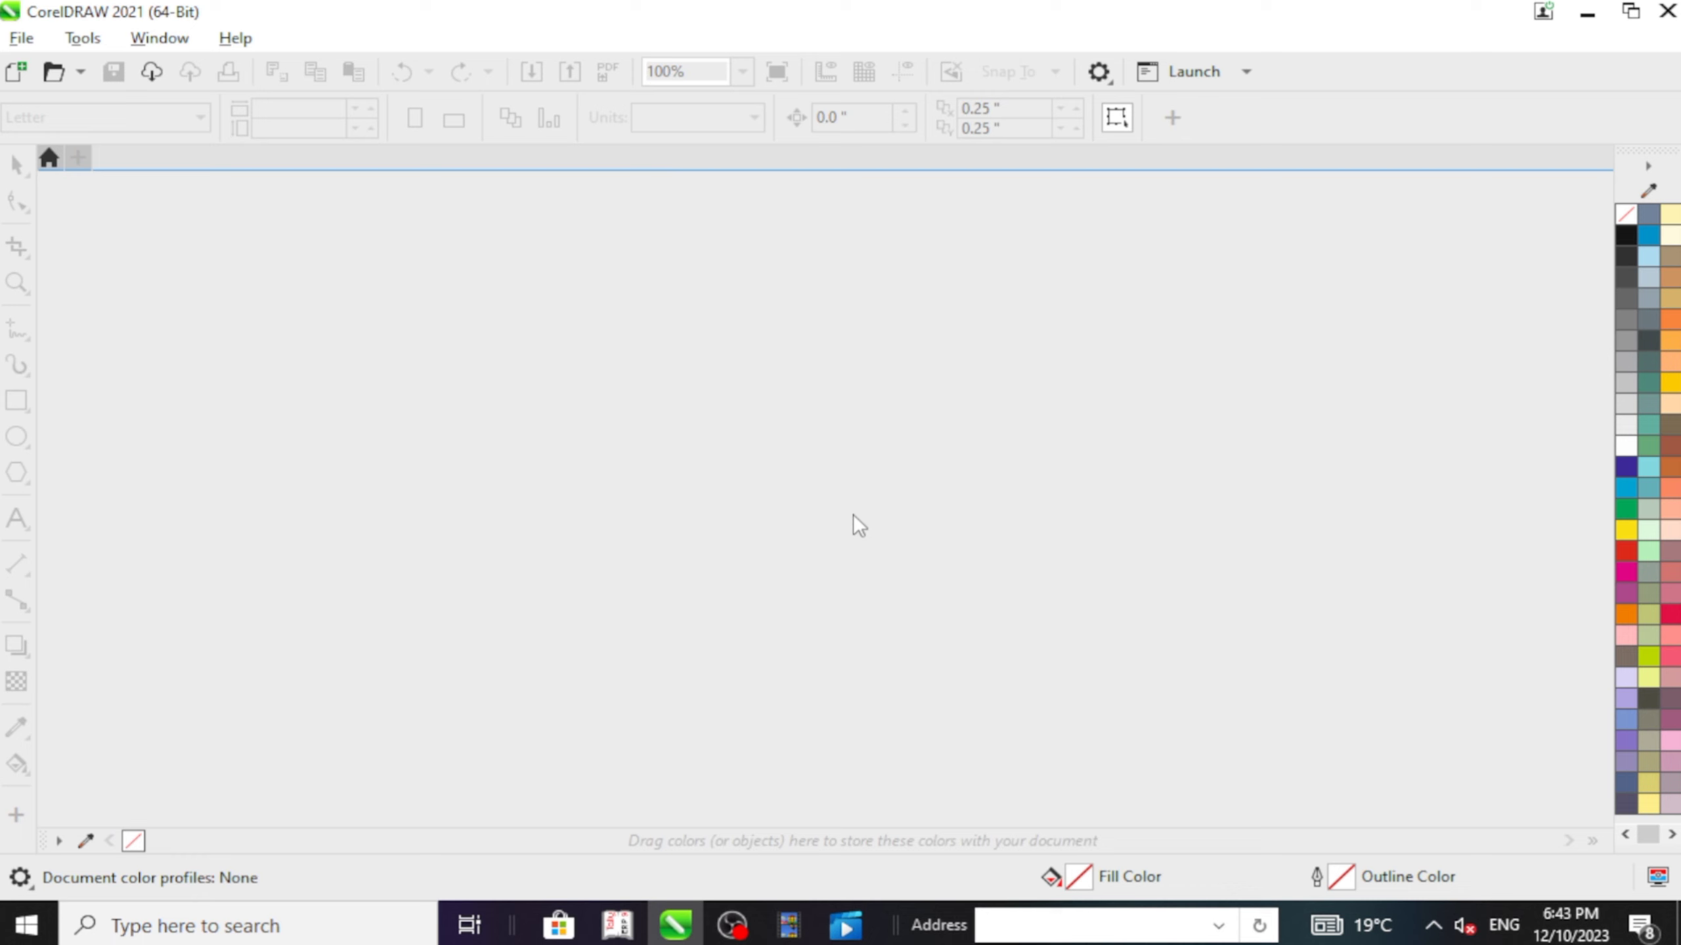
Step: Create a new blank document with the custom 95 × 95 mm page
key("ctrl+n")
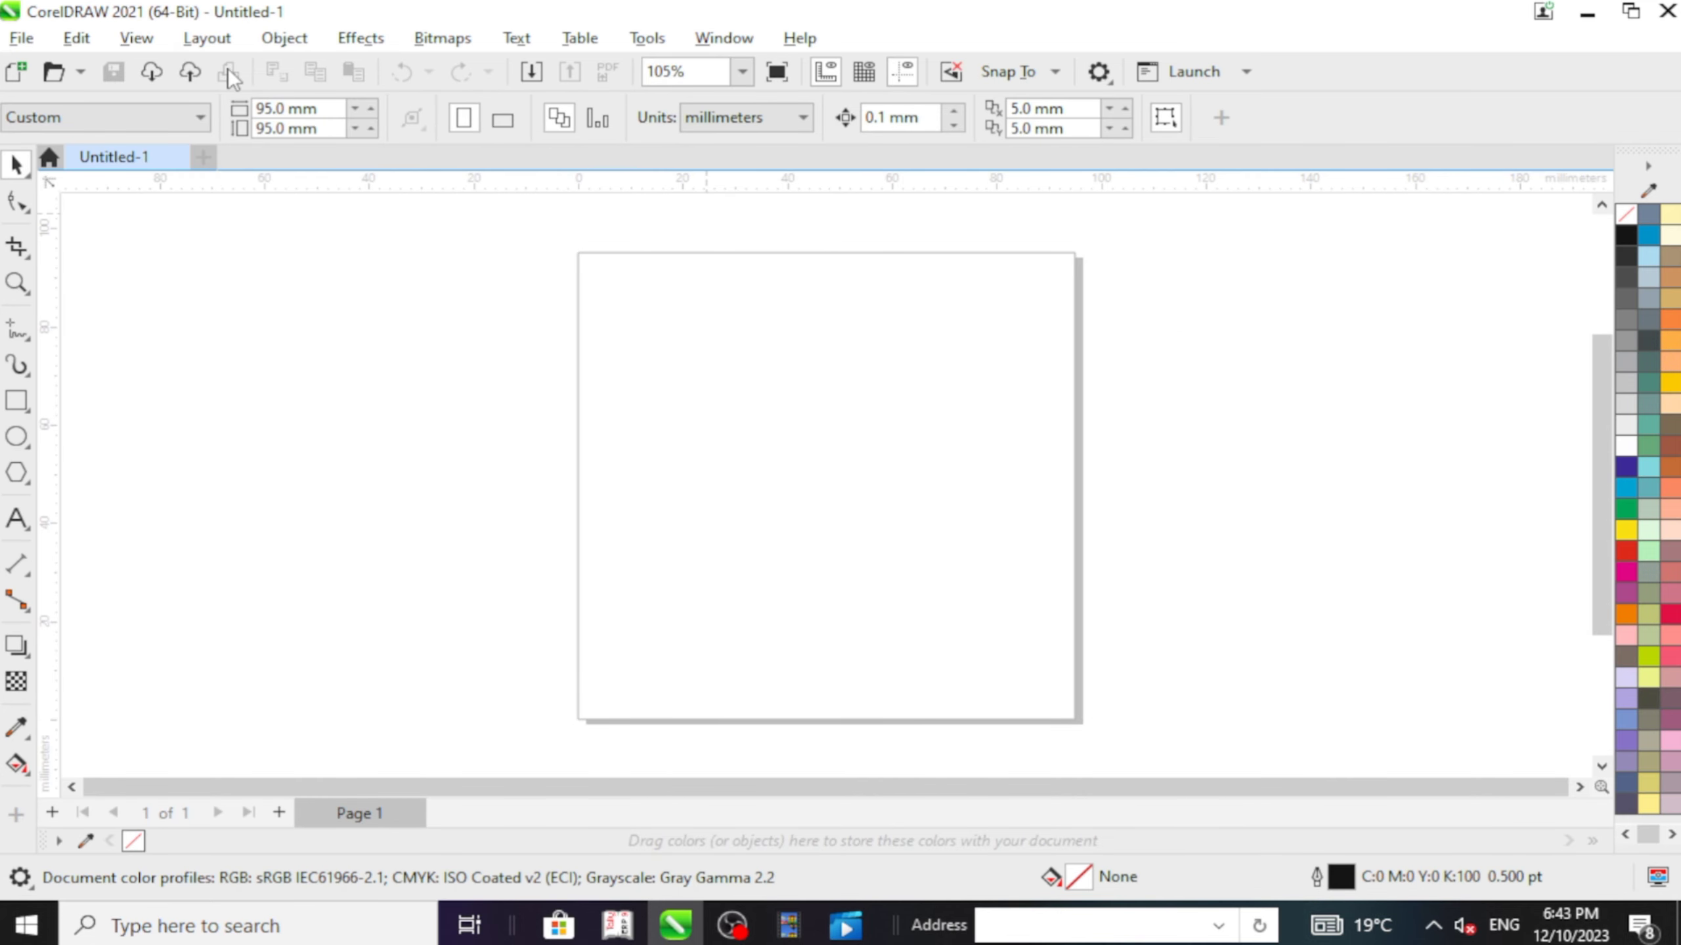
left_click(24, 38)
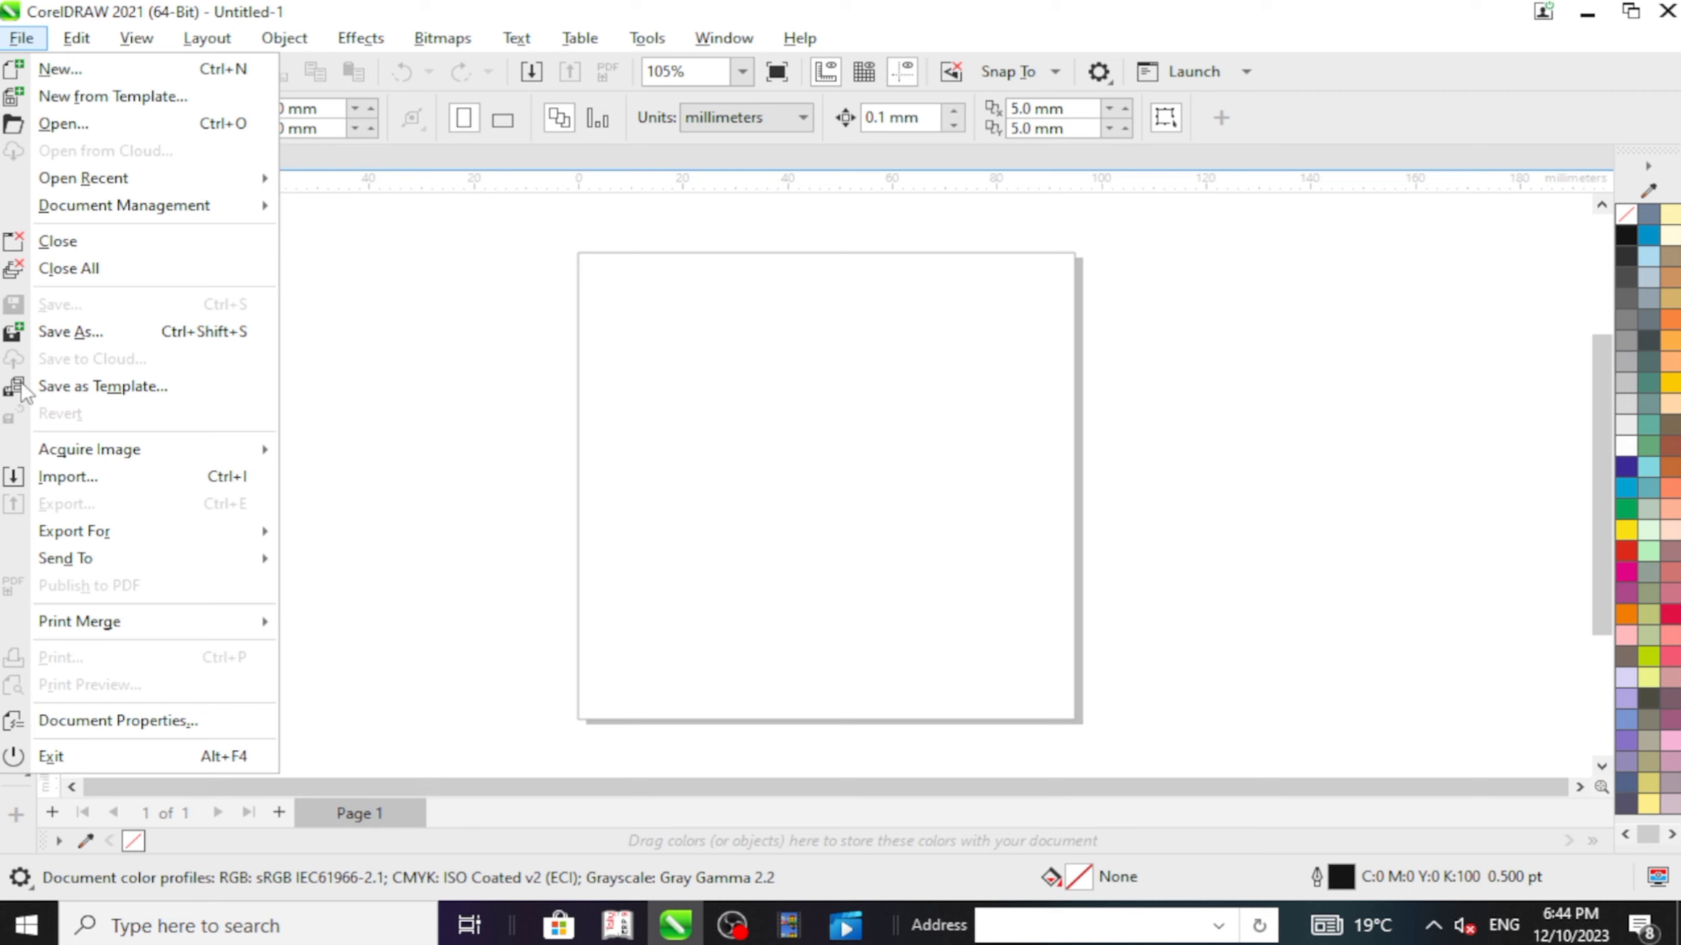
mouse_move(130, 436)
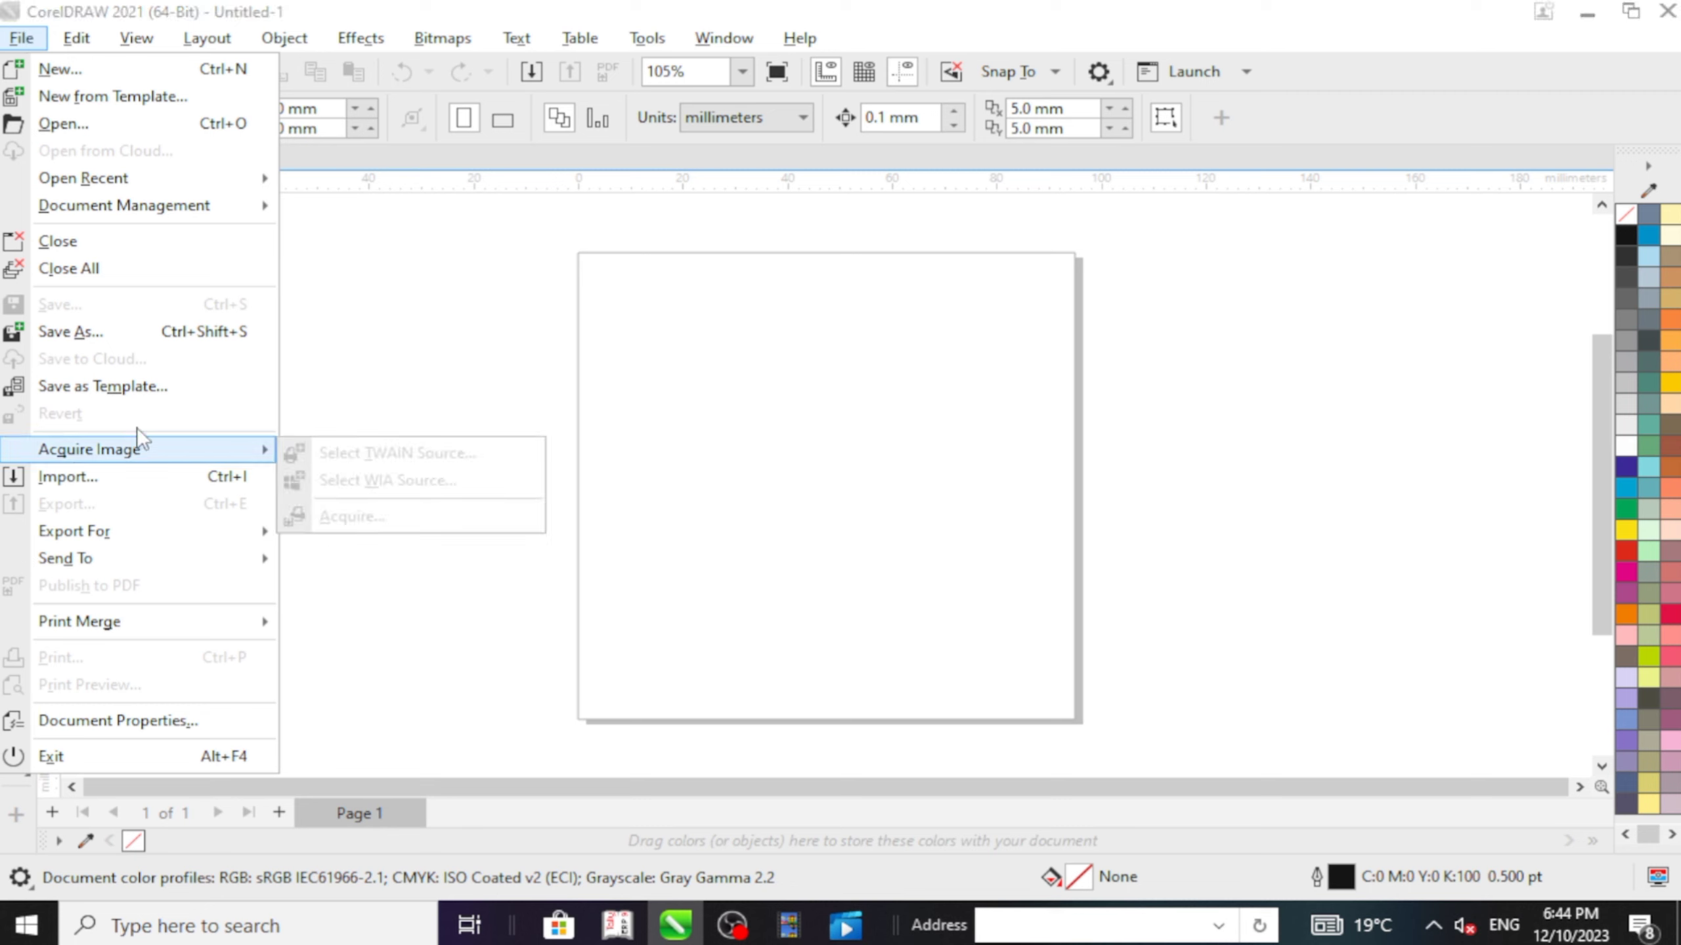
left_click(228, 392)
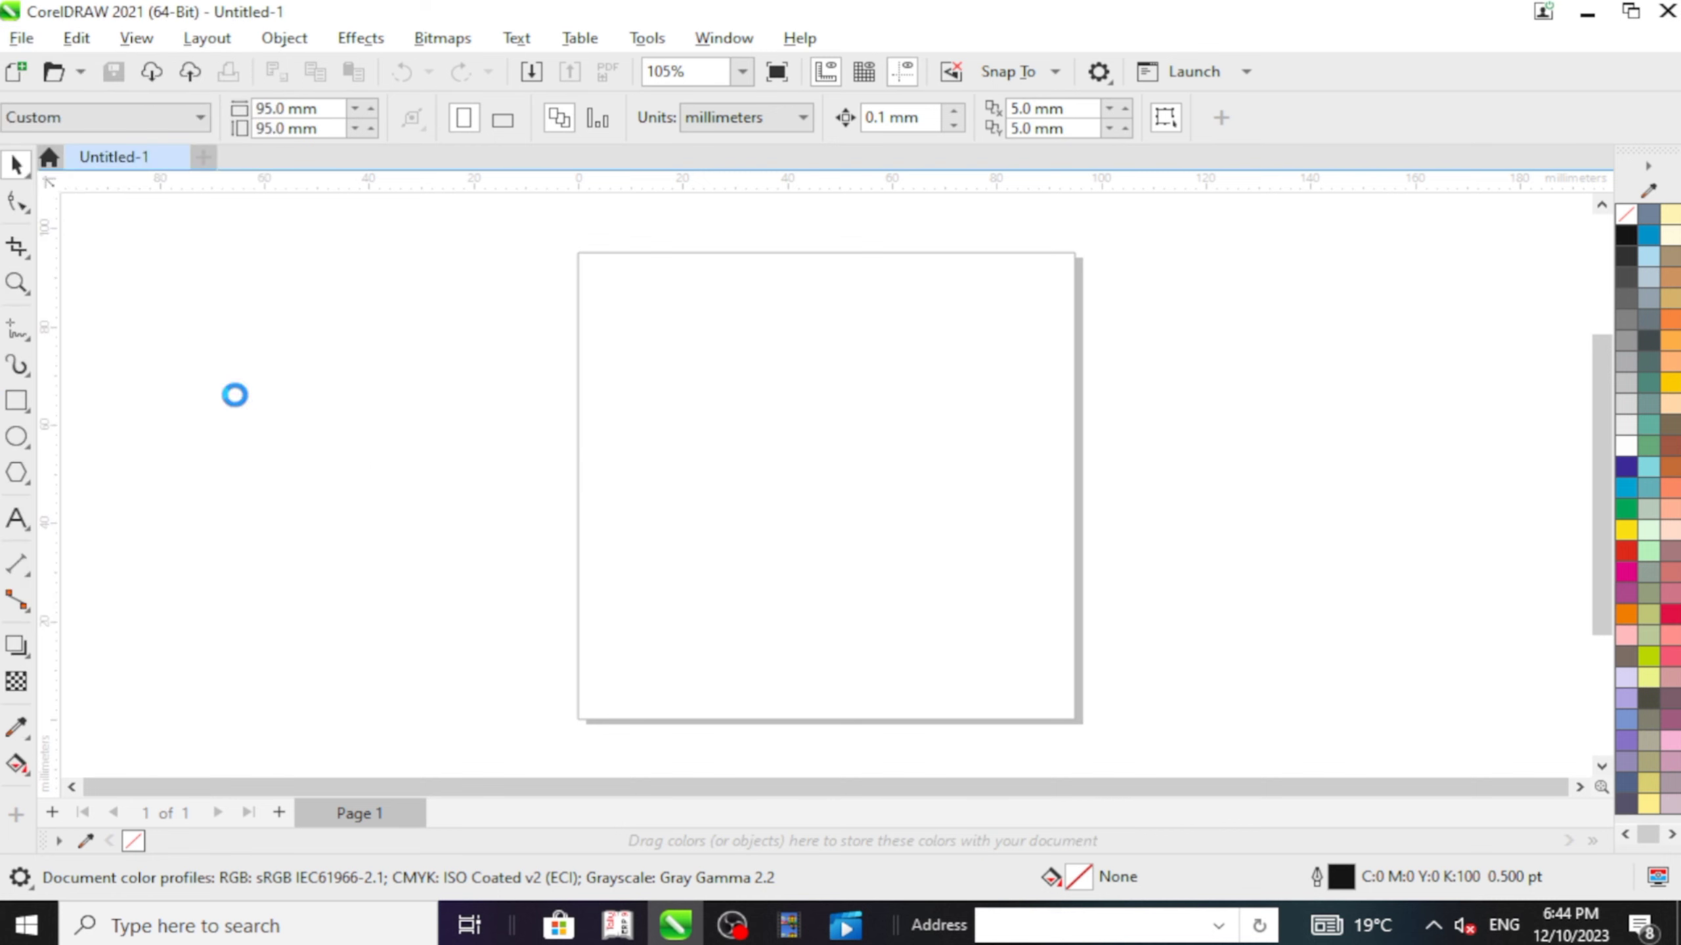
left_click(723, 820)
Step: Import the image 1 from the Desktop and place it on the page at its original size
left_click(20, 40)
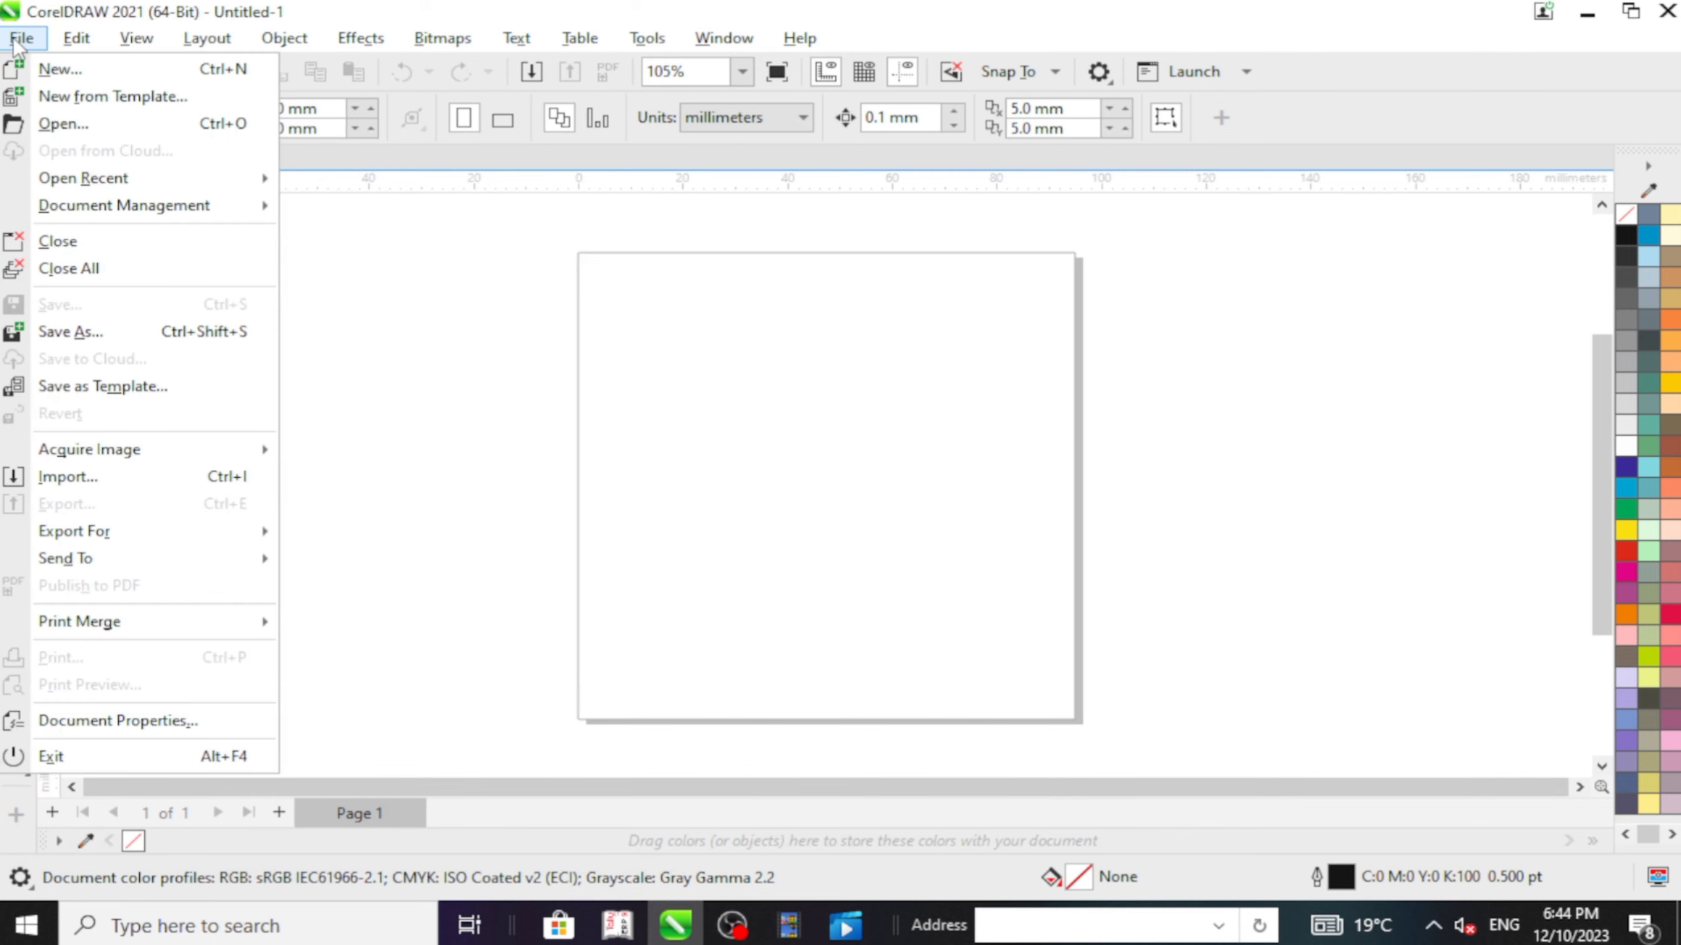
left_click(192, 477)
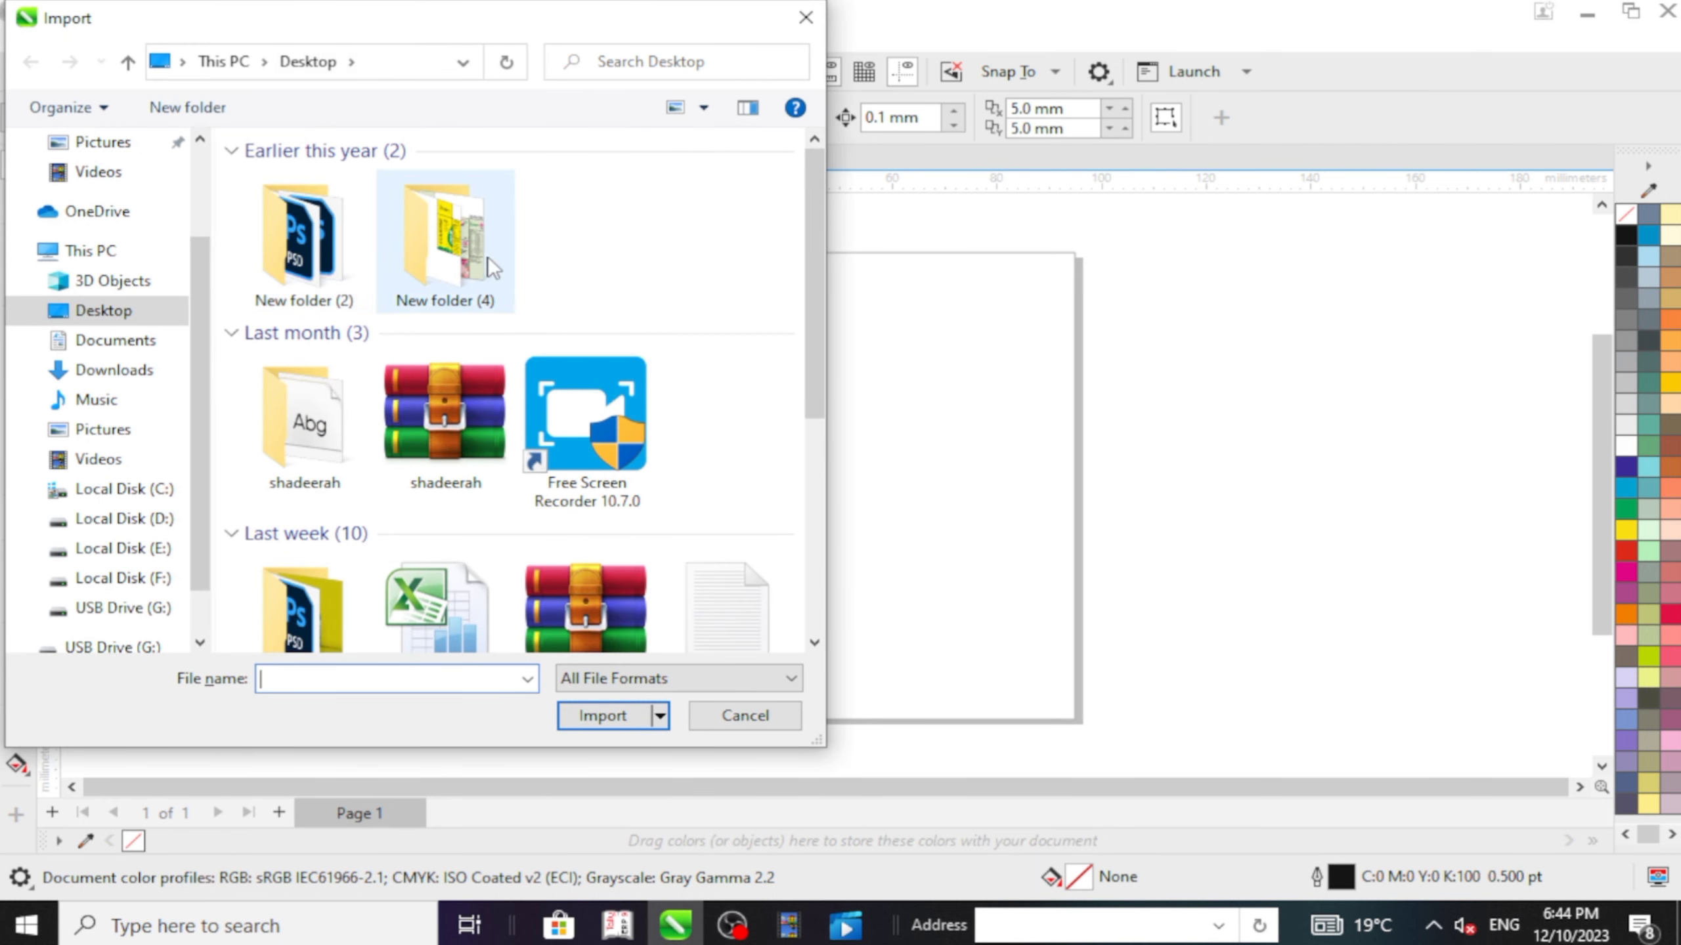
scroll(490, 365, "down", 5)
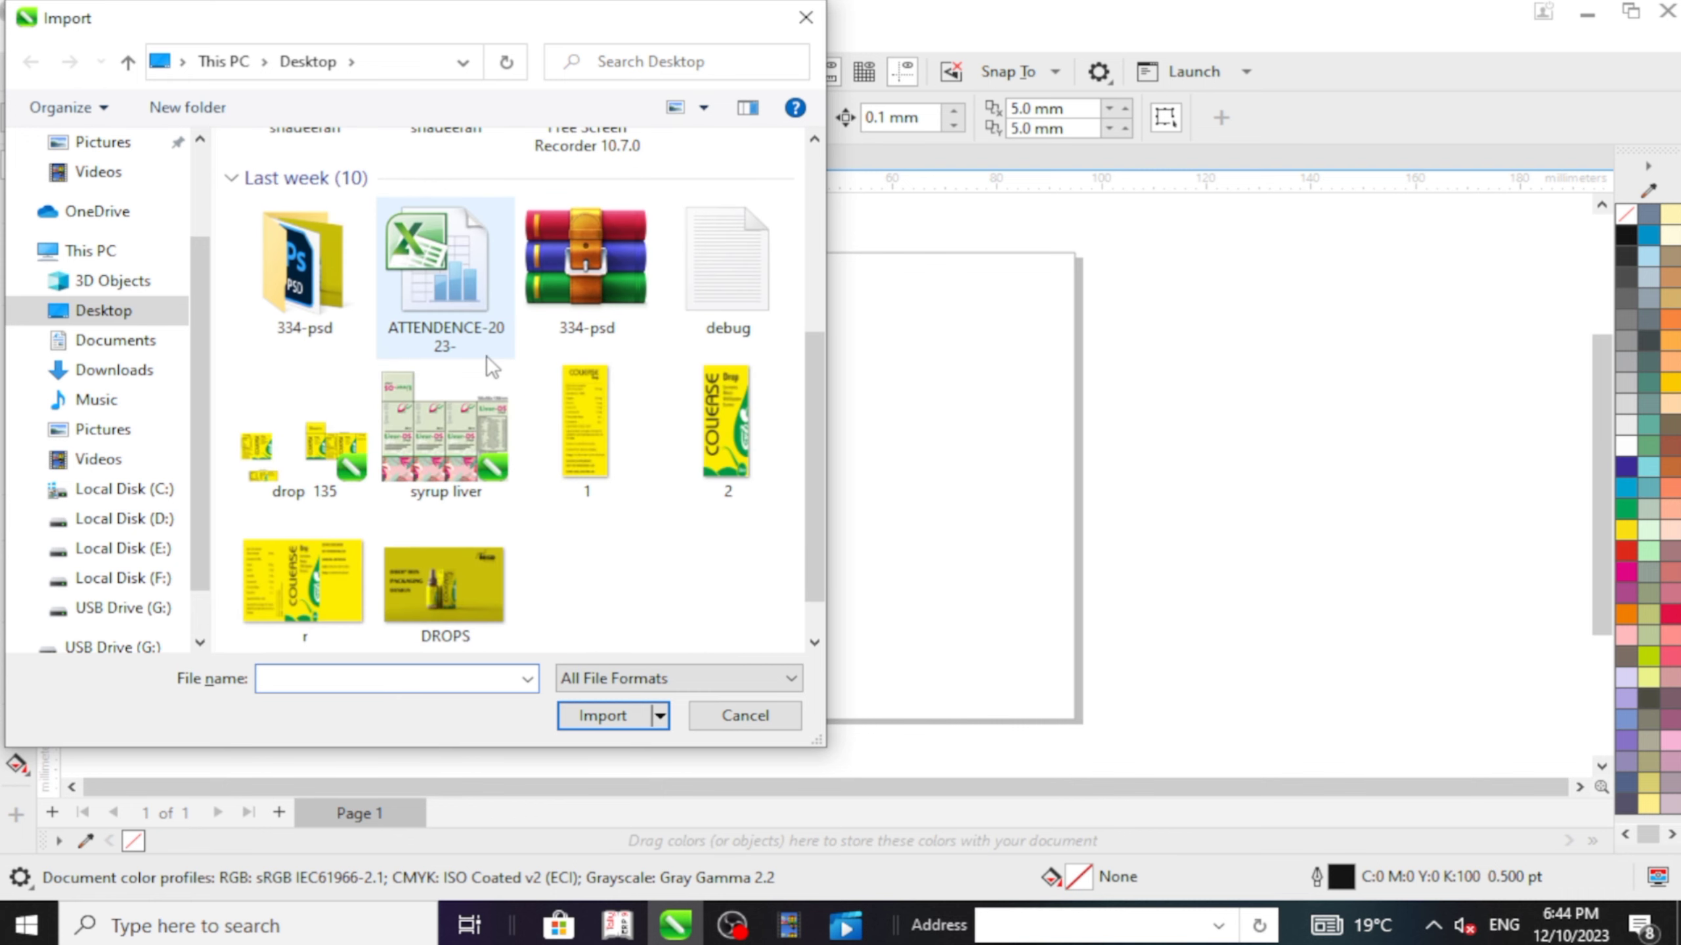
double_click(599, 404)
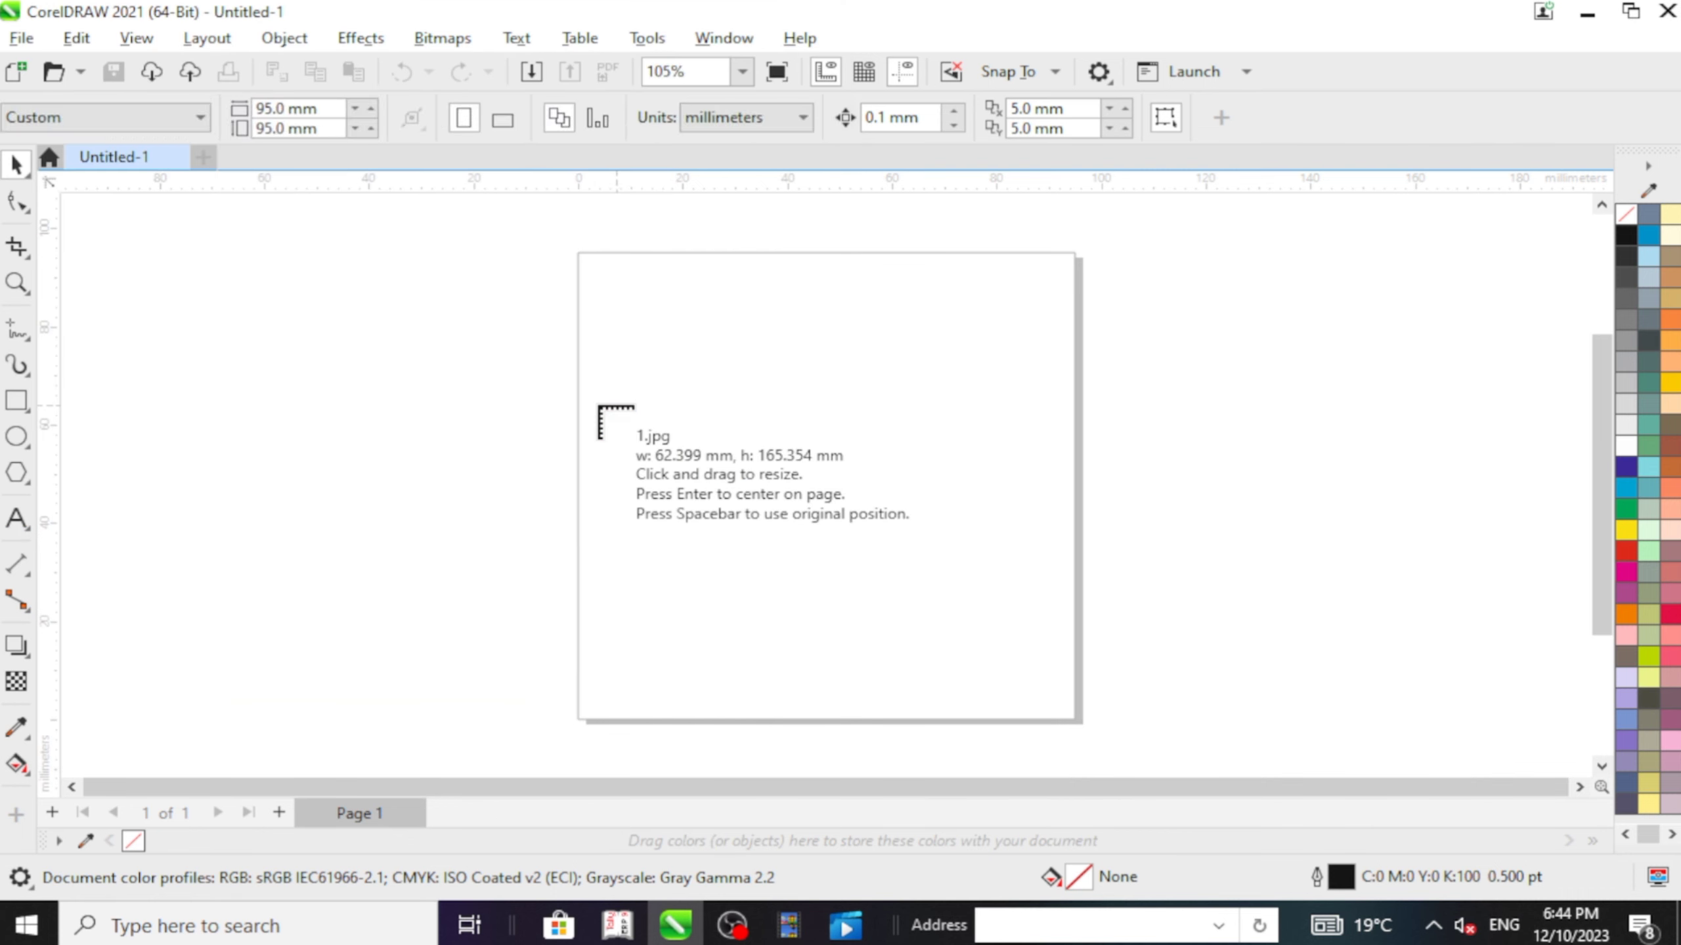
left_click(599, 405)
Step: Move the imported image off the page to its left side and delete it
scroll(600, 424, "down", 3)
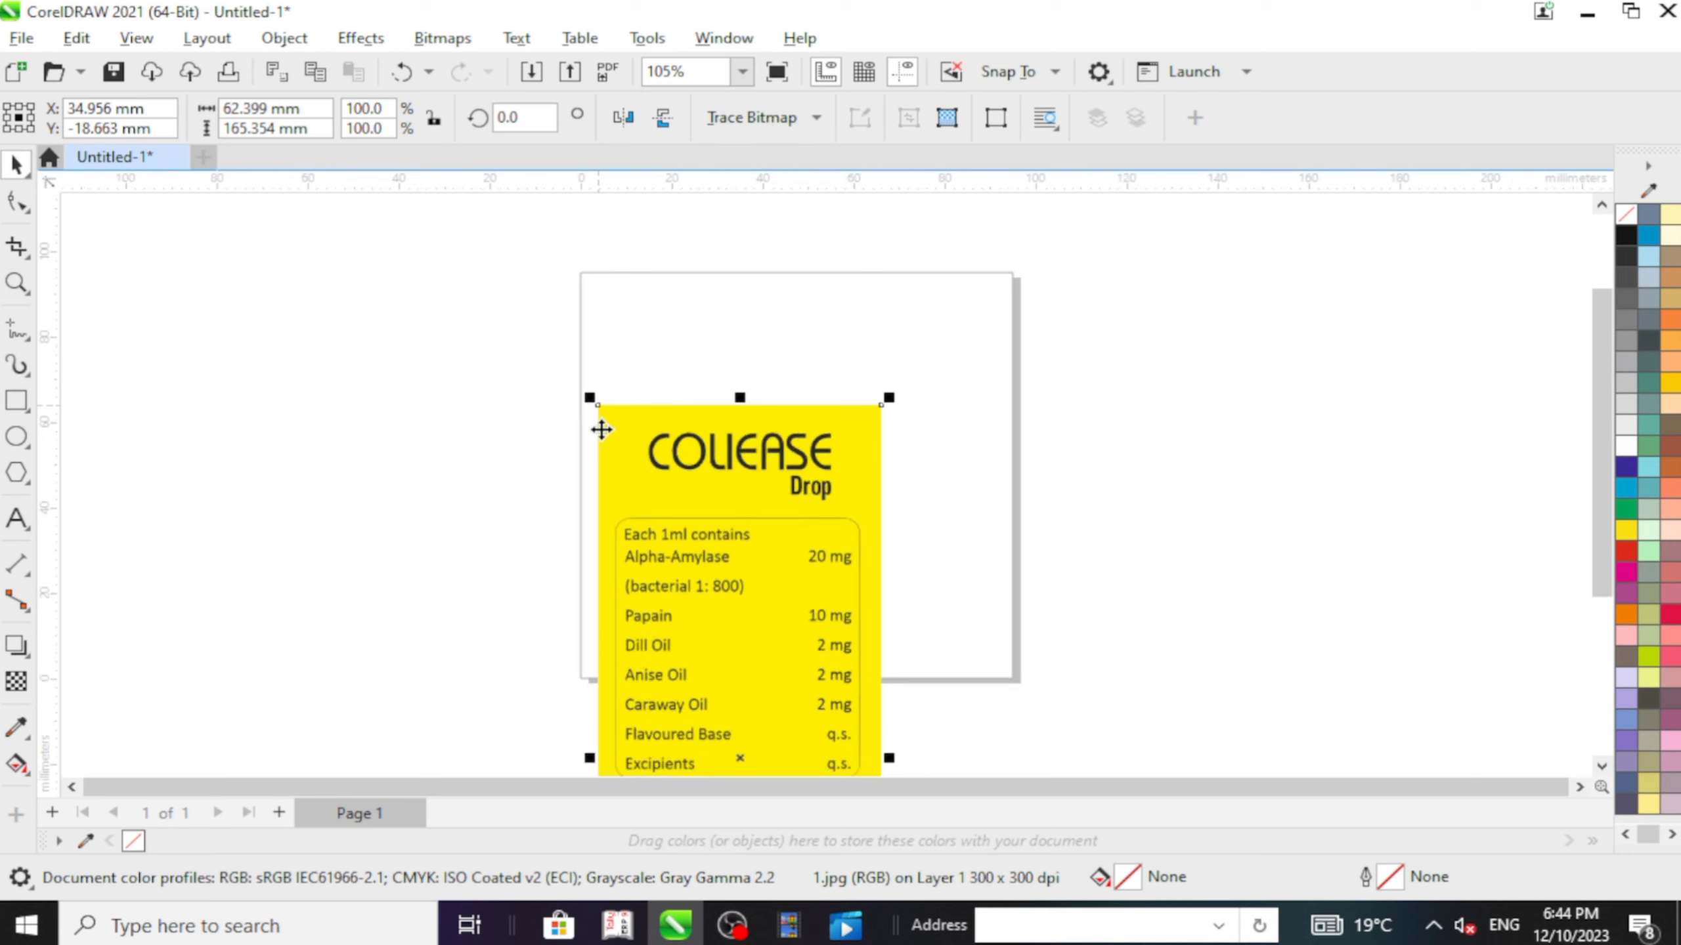
scroll(656, 471, "down", 1)
left_click_drag(746, 552, 535, 416)
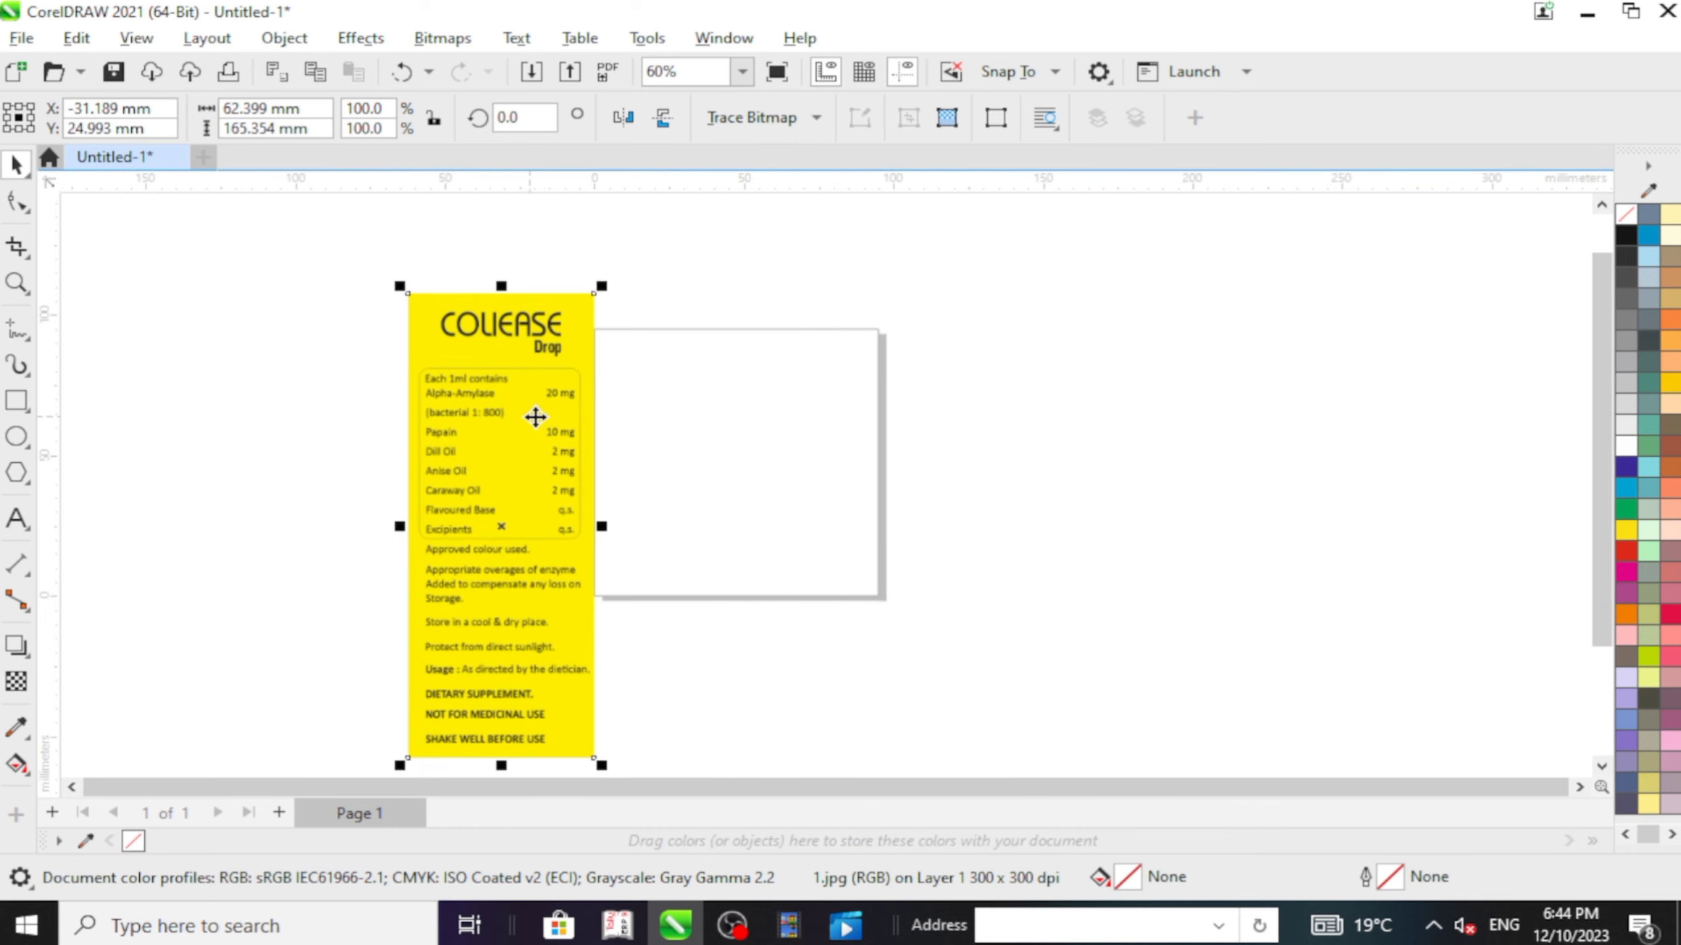
scroll(535, 417, "down", 1)
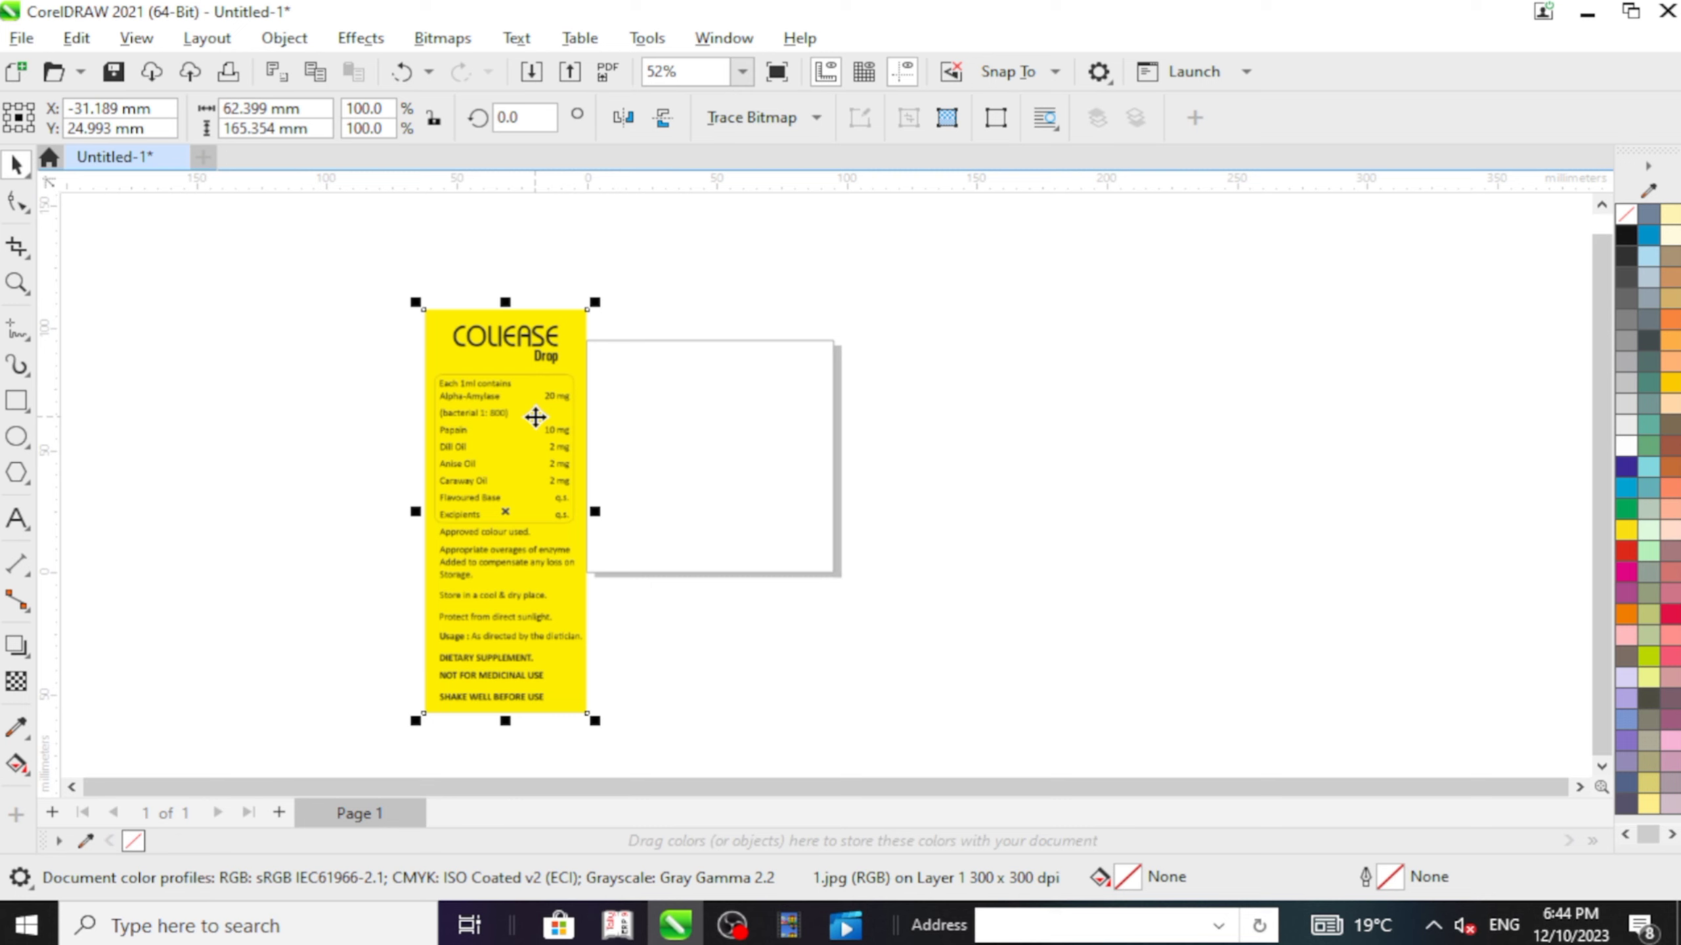
key("Delete")
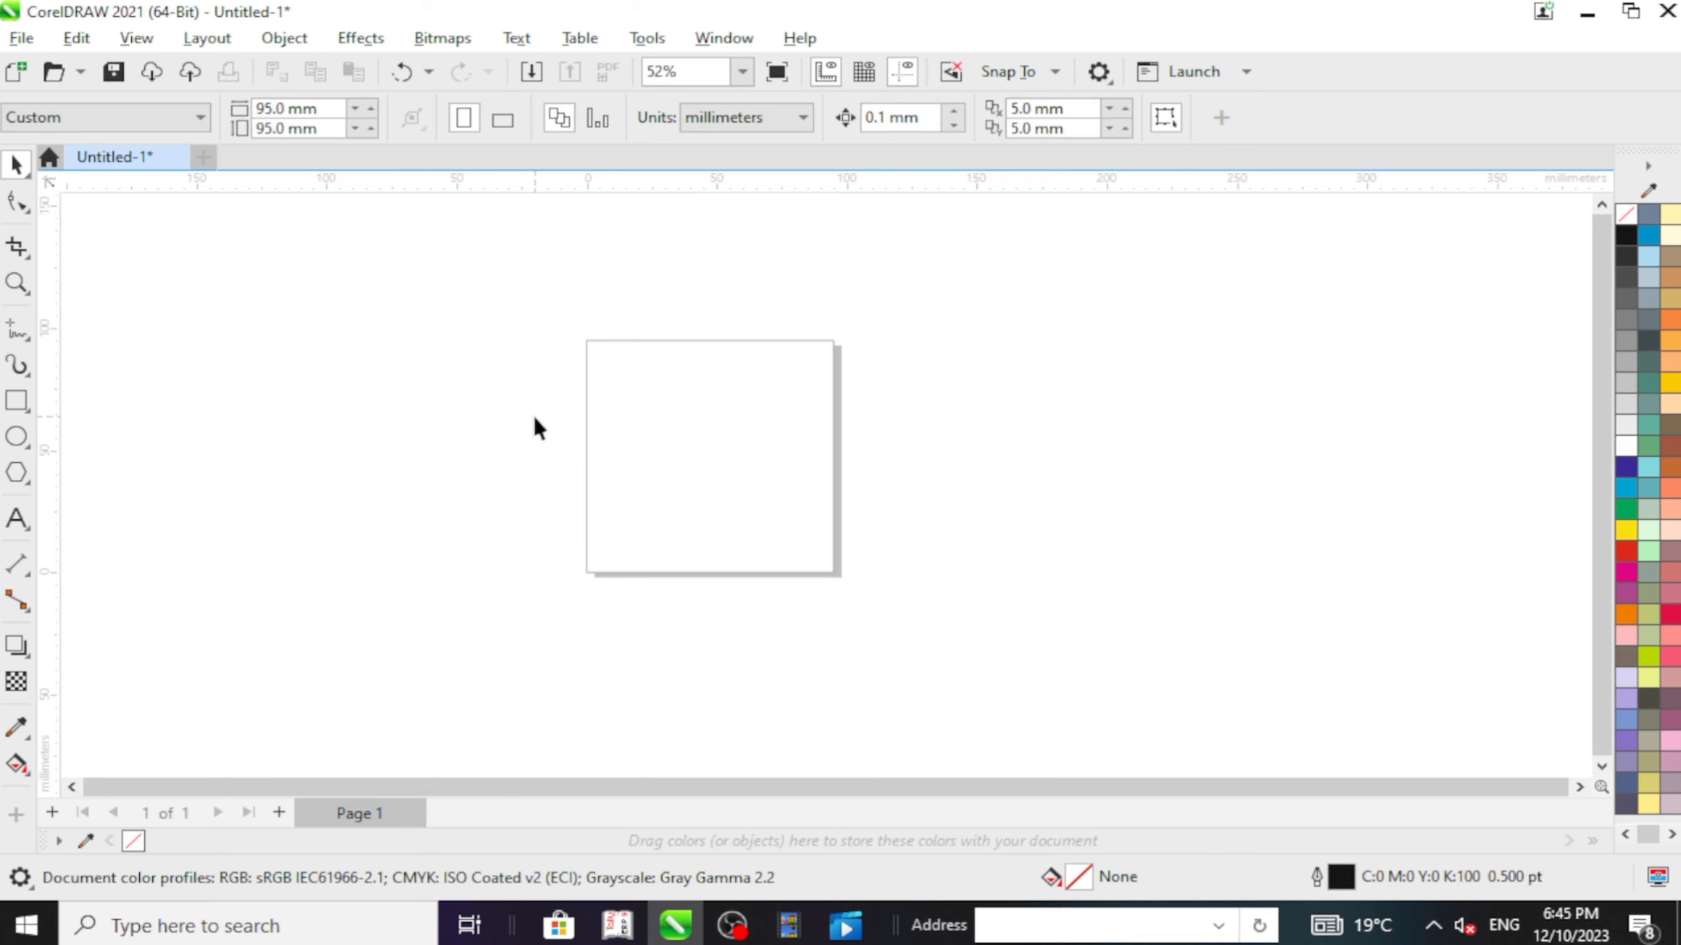
Step: Choose the Desktop image 1 for import with Resample and load, and cancel the resampling
key("ctrl+i")
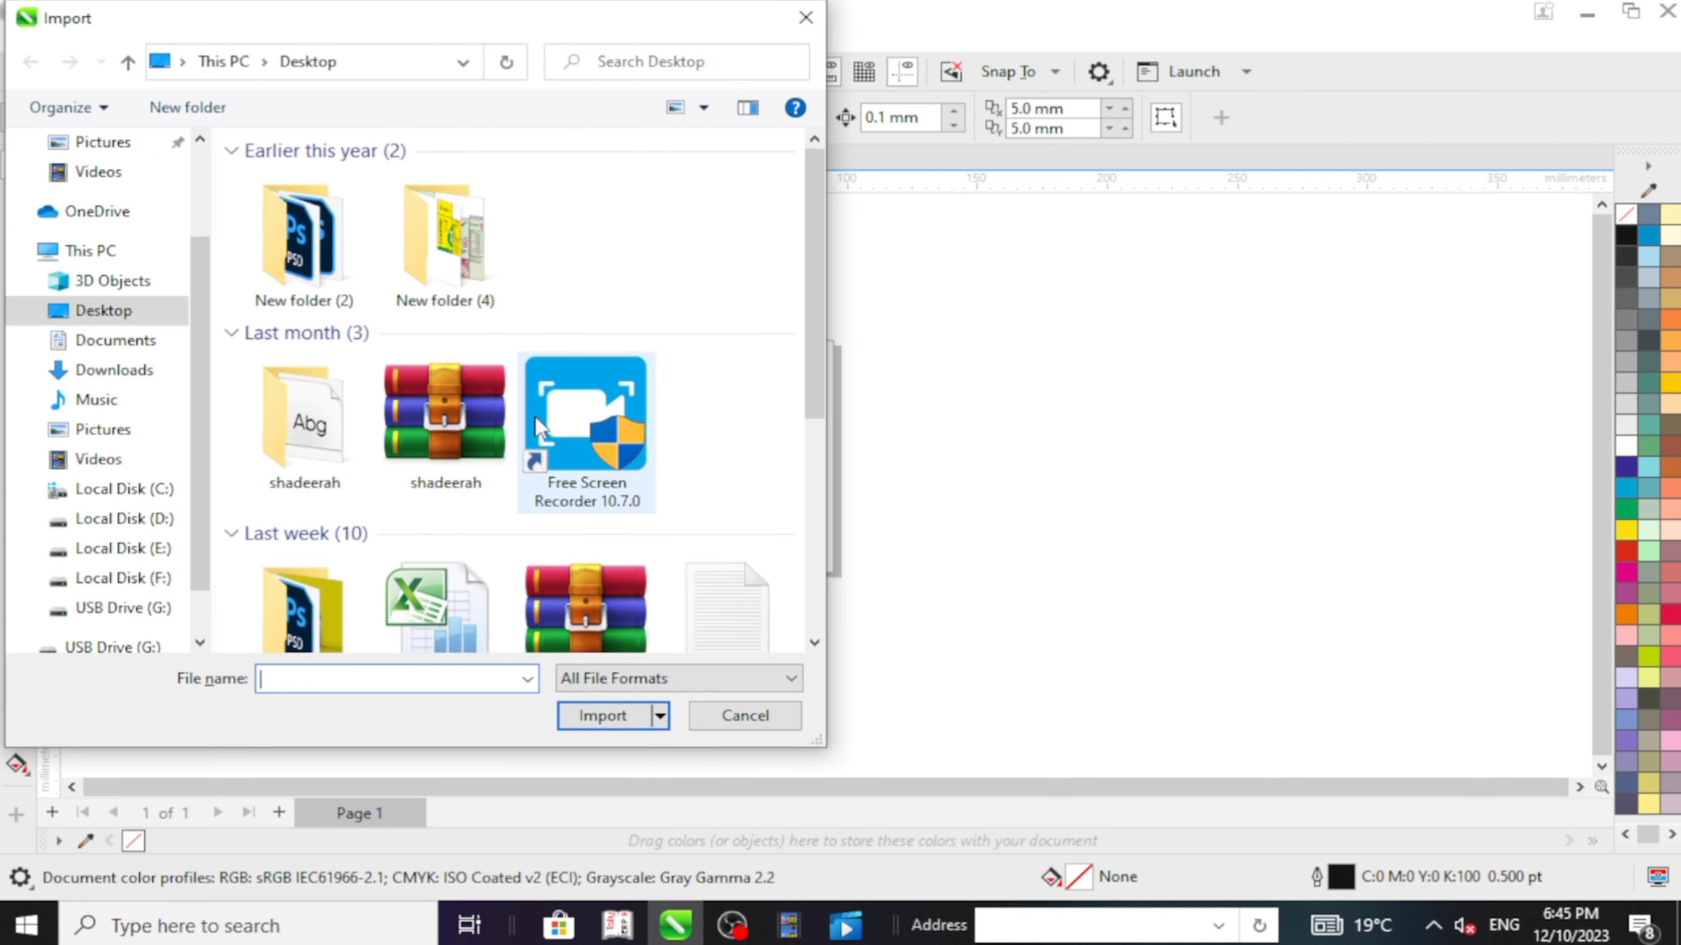
scroll(523, 418, "down", 10)
left_click(617, 239)
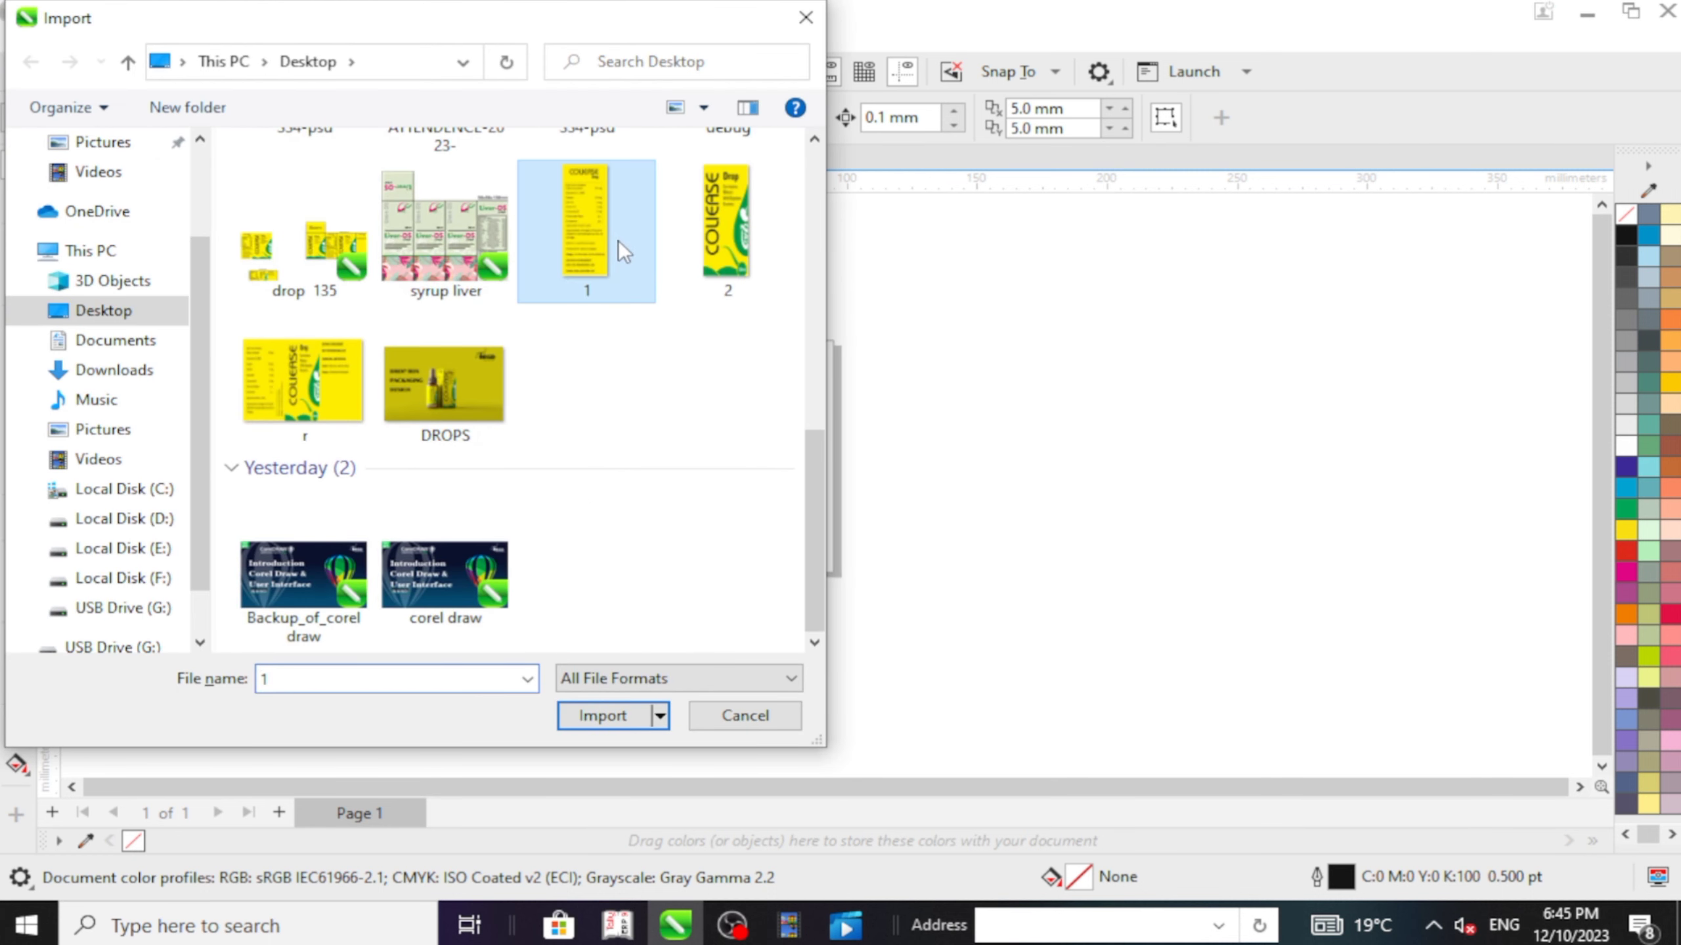
left_click(659, 720)
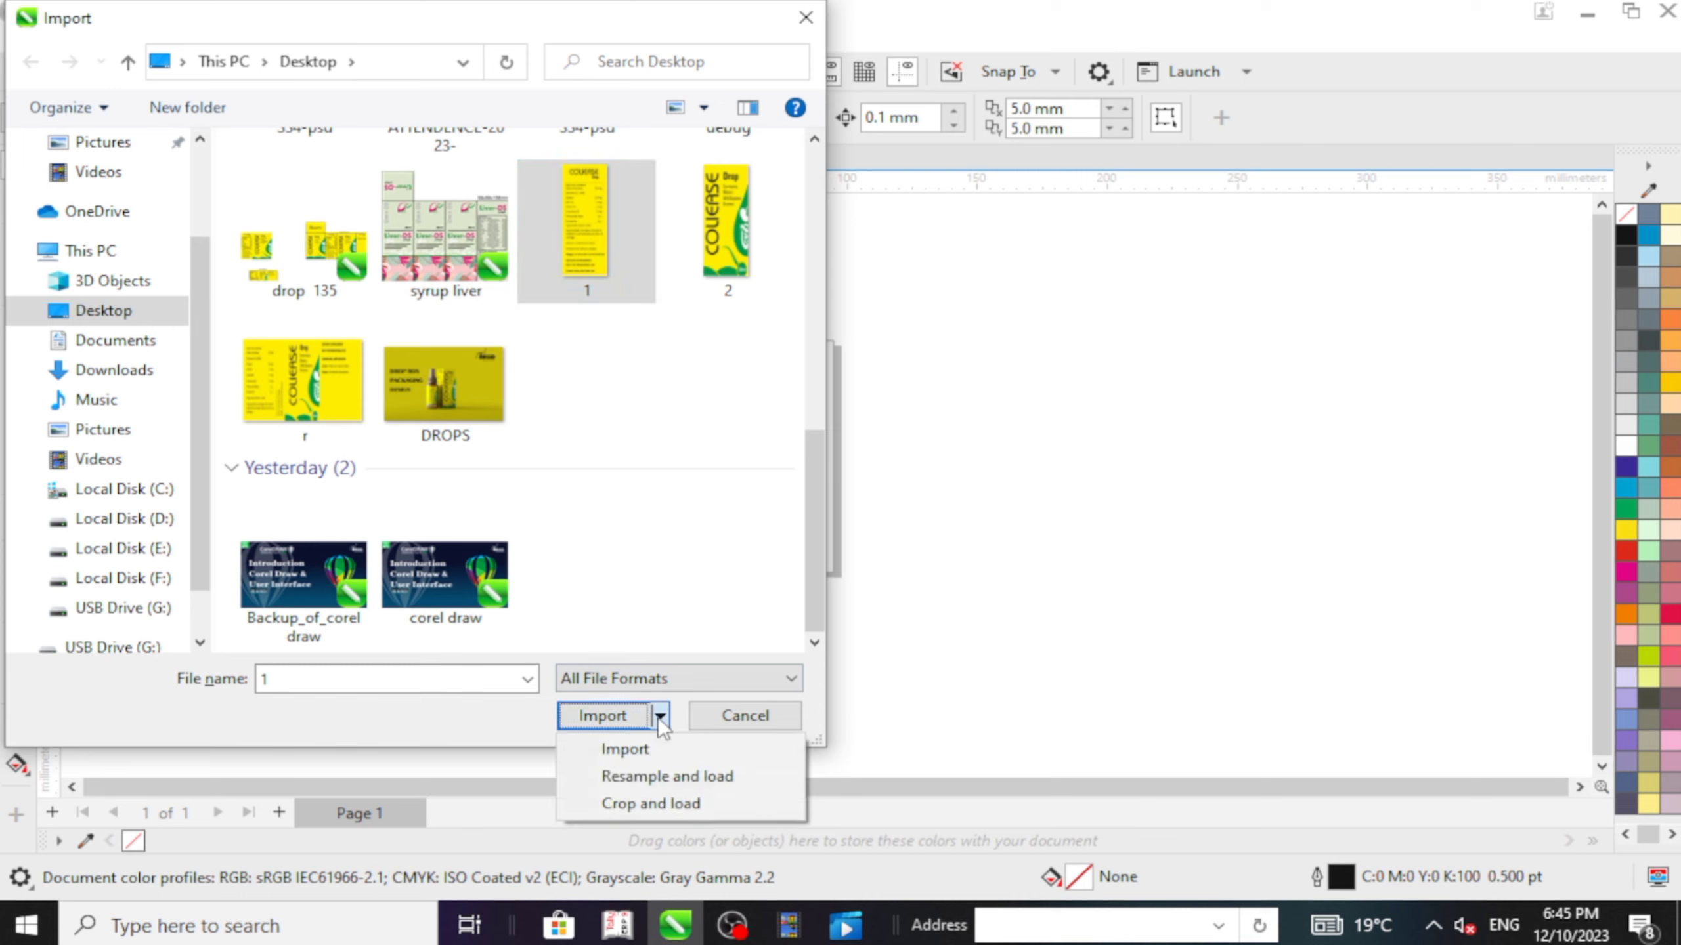
left_click(664, 775)
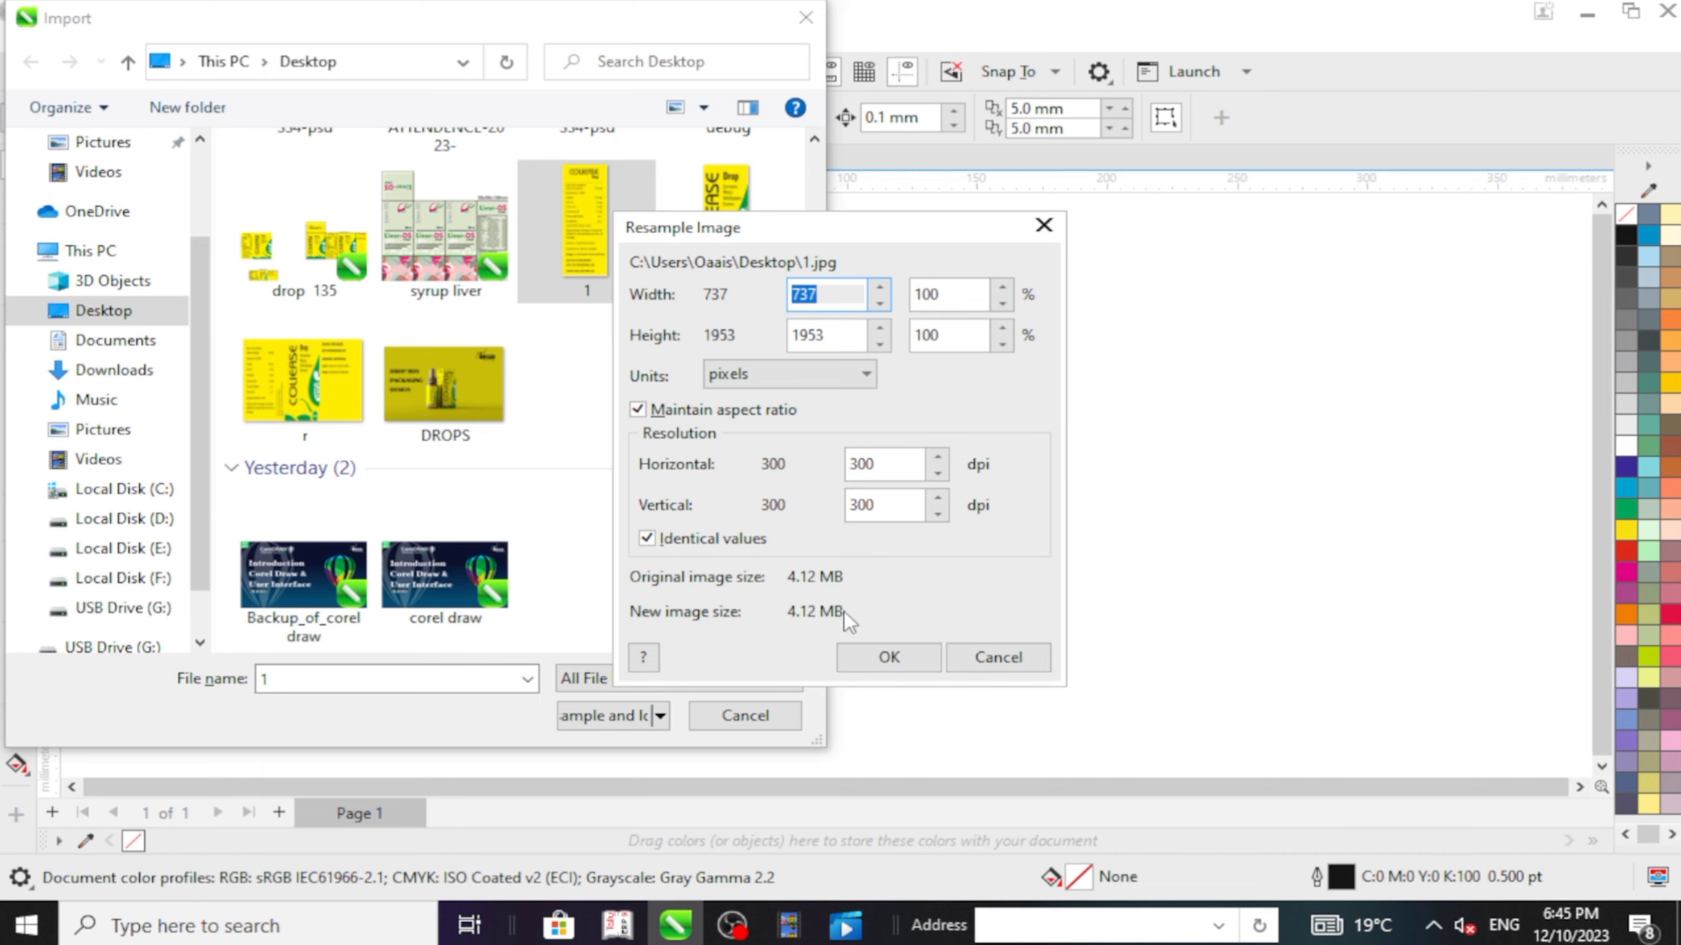
left_click(1007, 657)
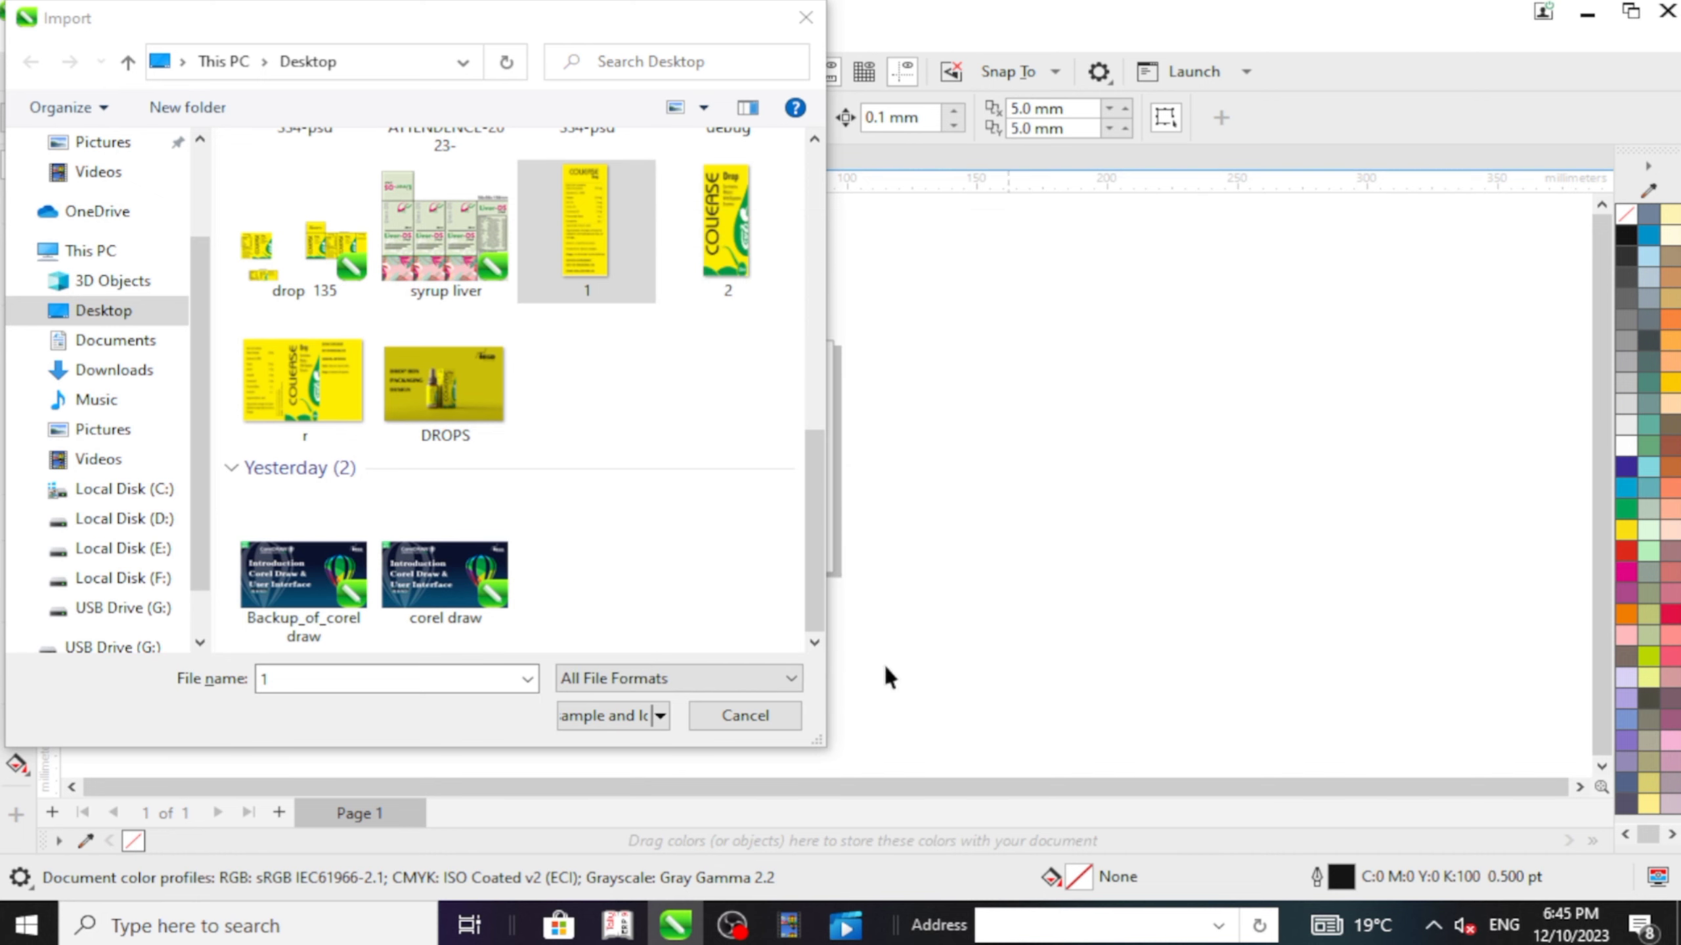
Step: Import image 1 with Crop and load, cropped at top 1269.93 and height 683.07 pixels, and delete the placed image from the page
left_click(660, 717)
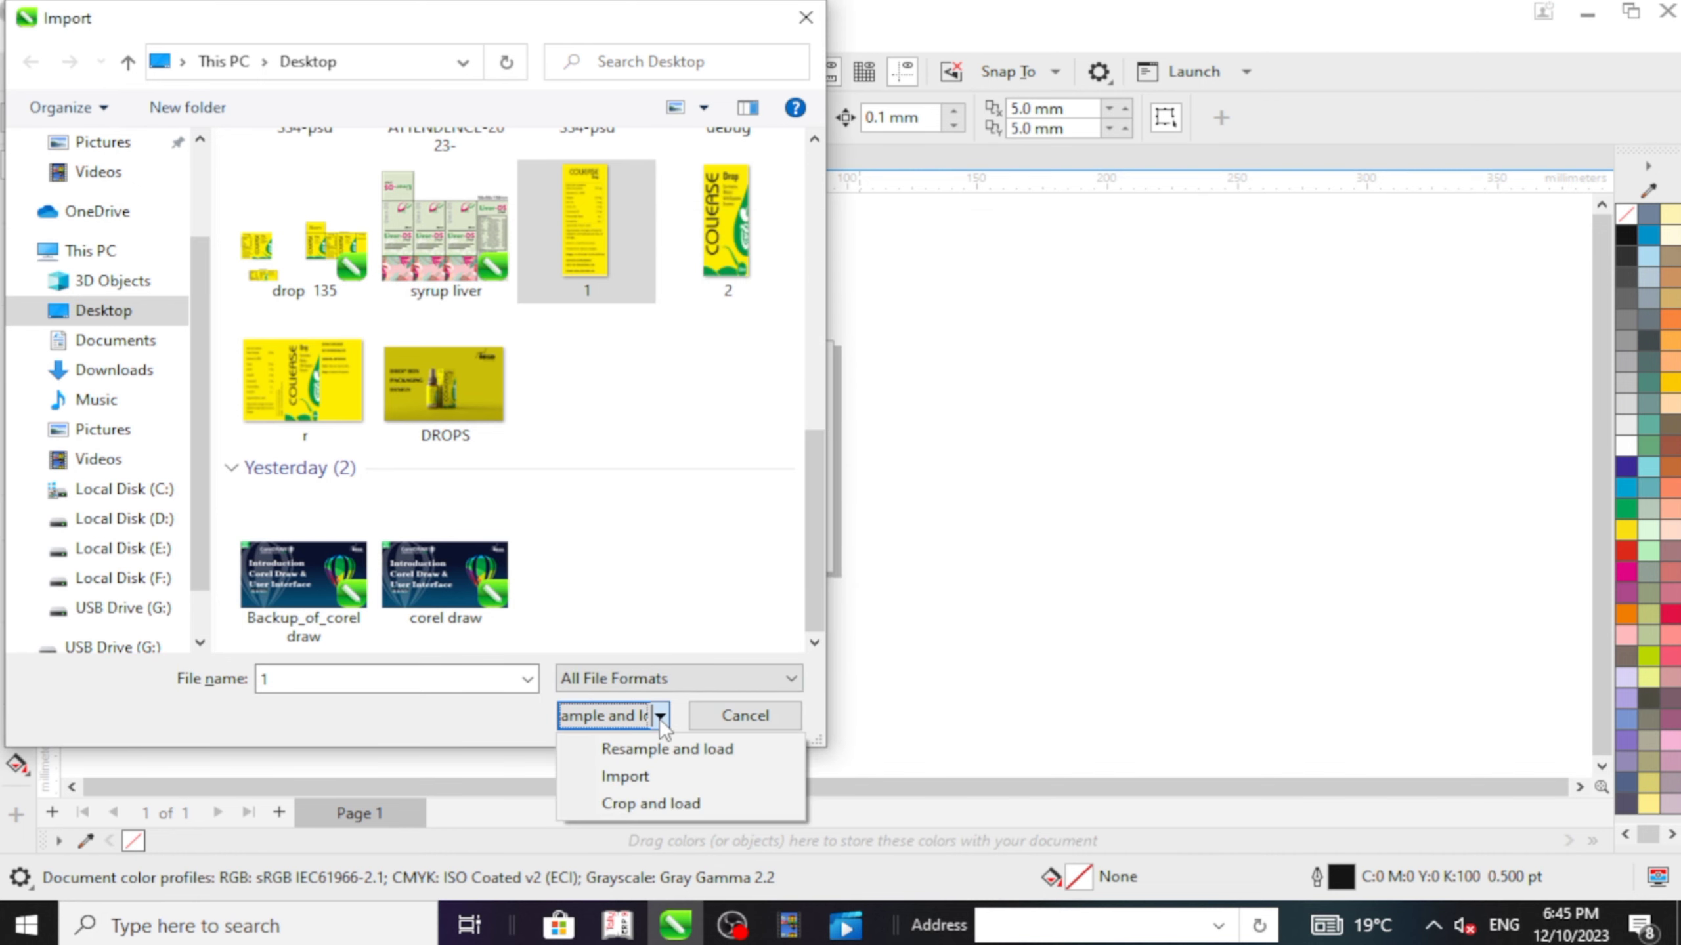
left_click(646, 801)
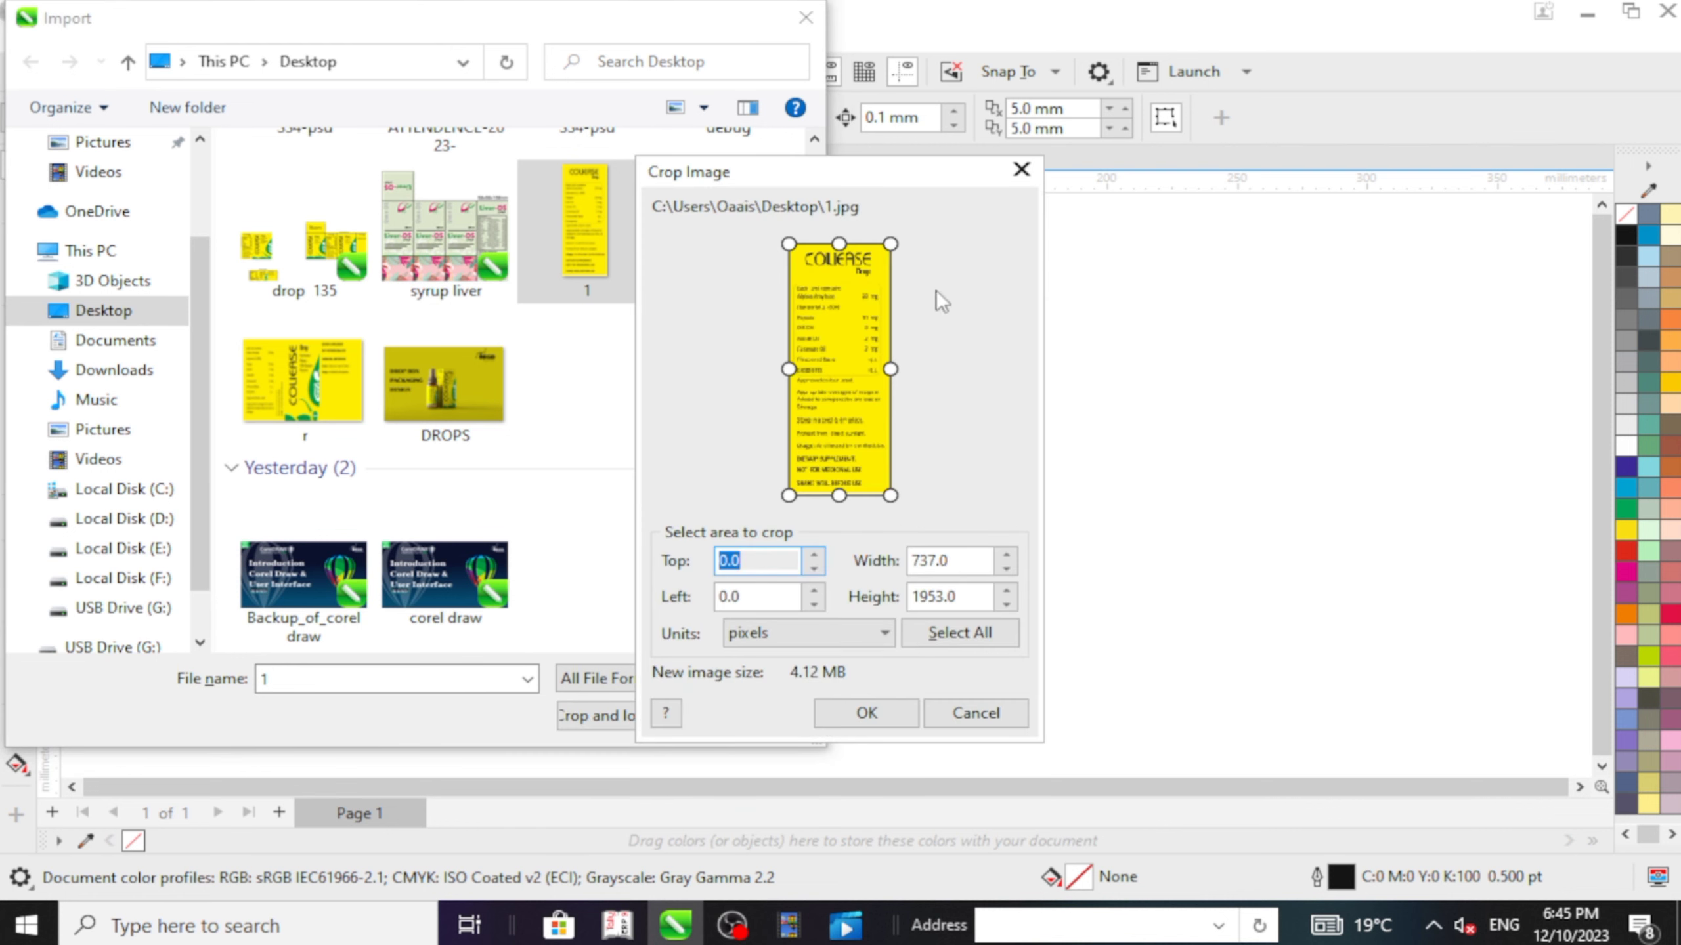
left_click_drag(838, 243, 838, 407)
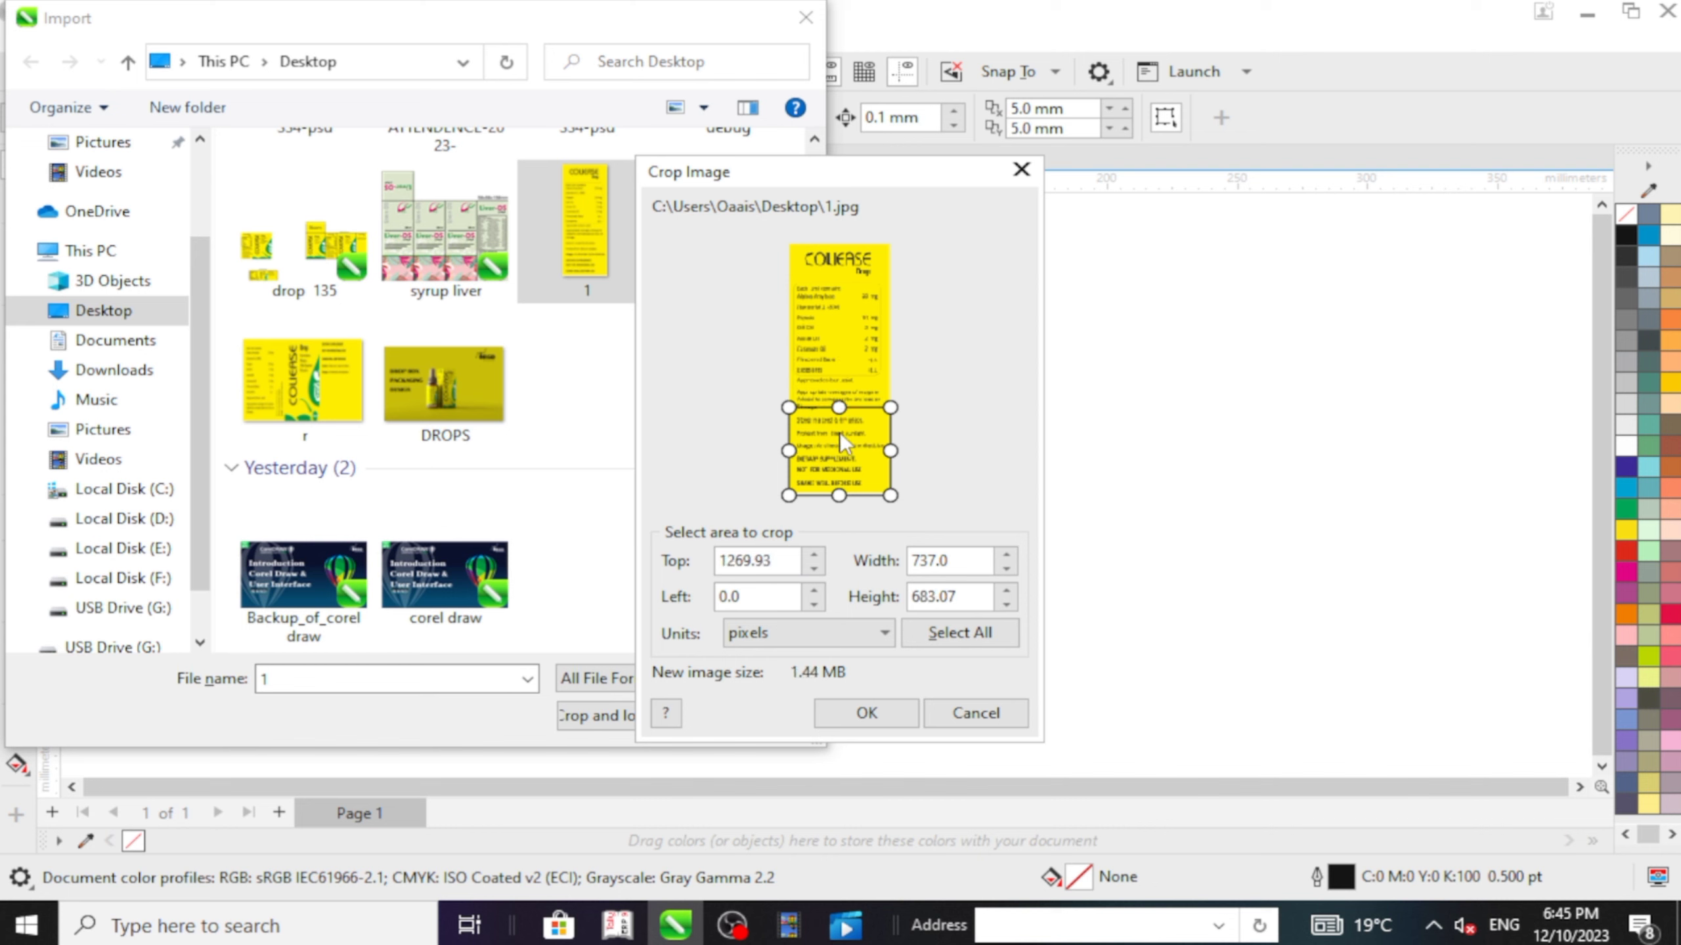
left_click(867, 713)
left_click(682, 349)
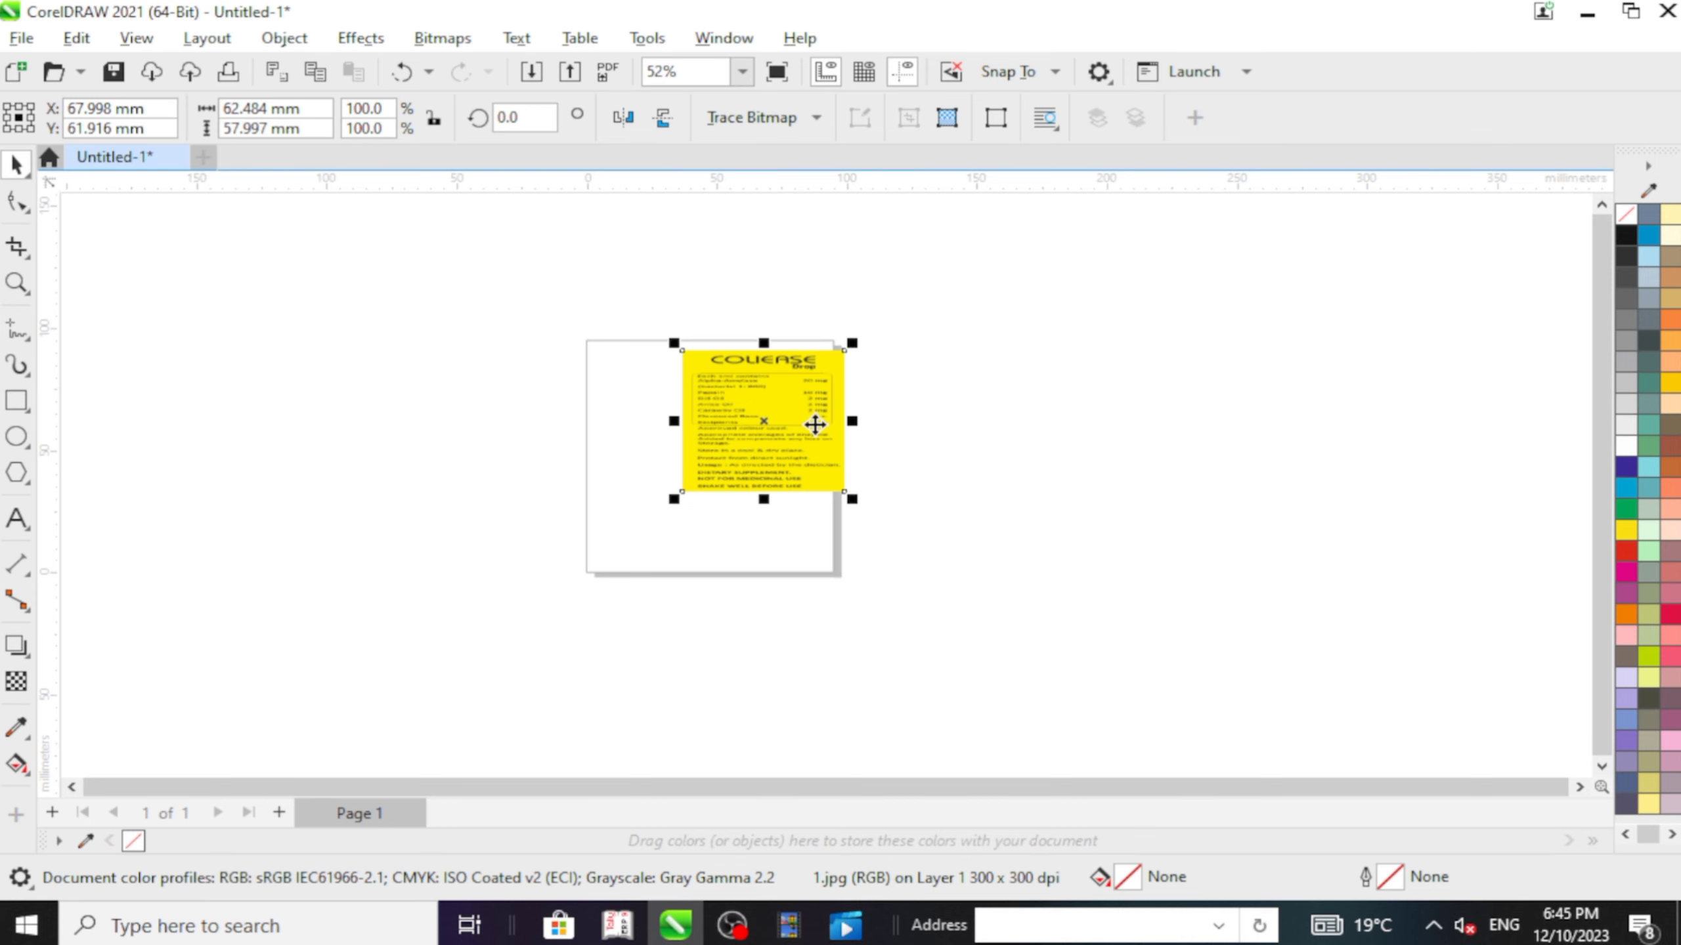
scroll(817, 417, "up", 2)
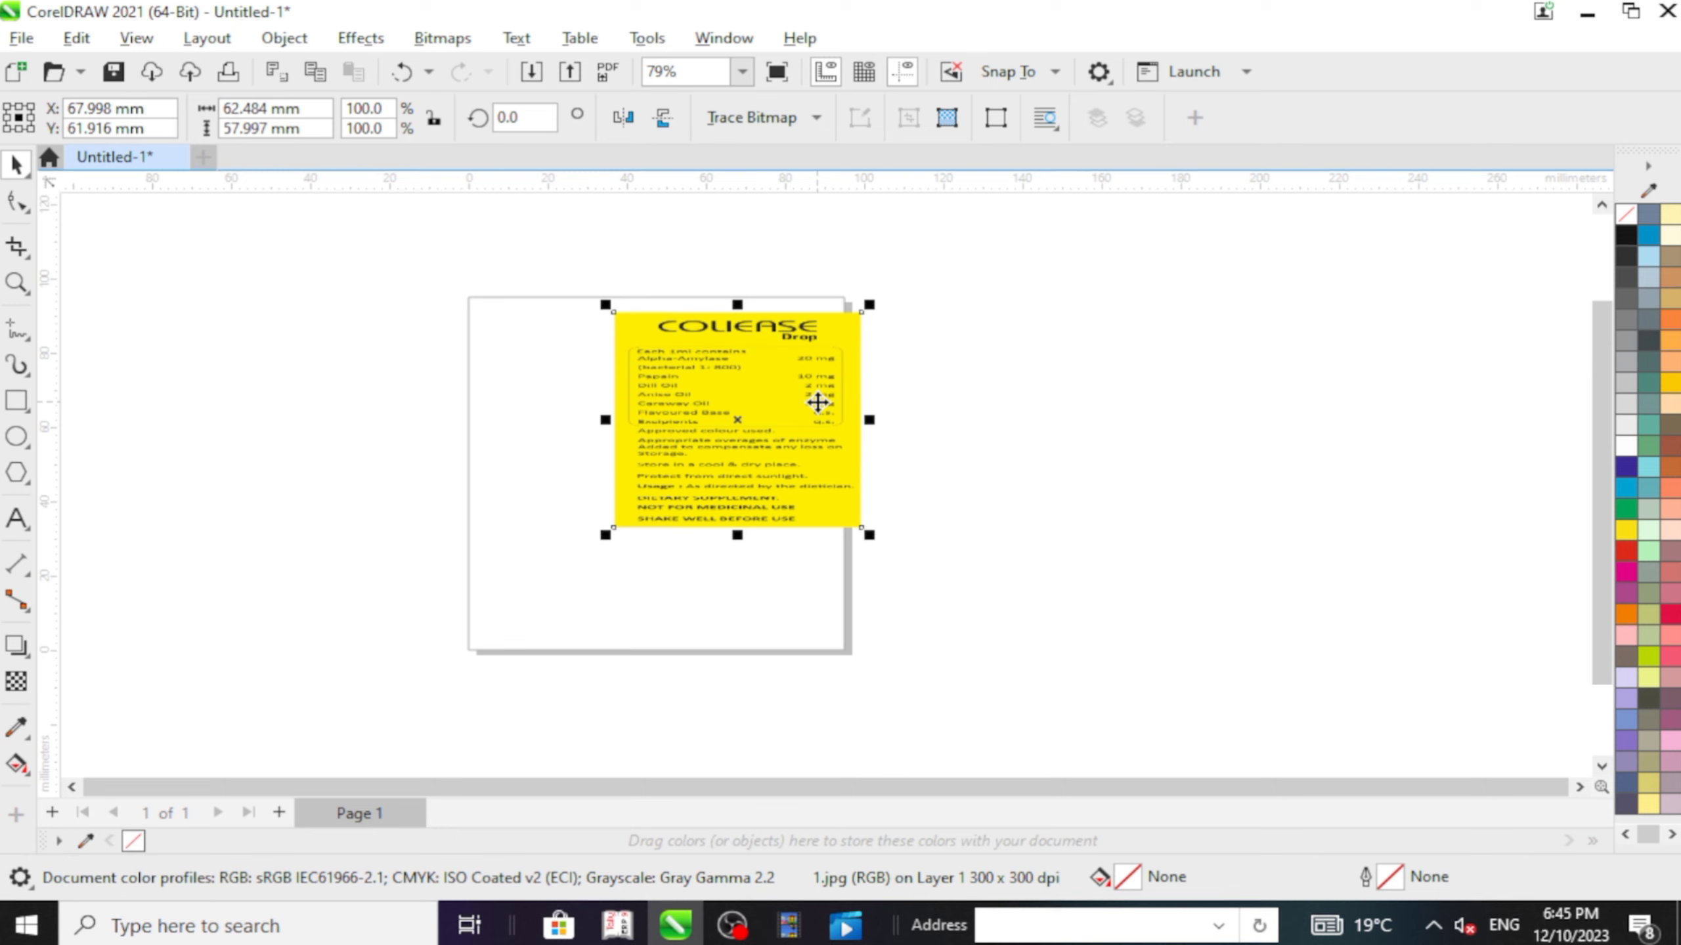
key("Delete")
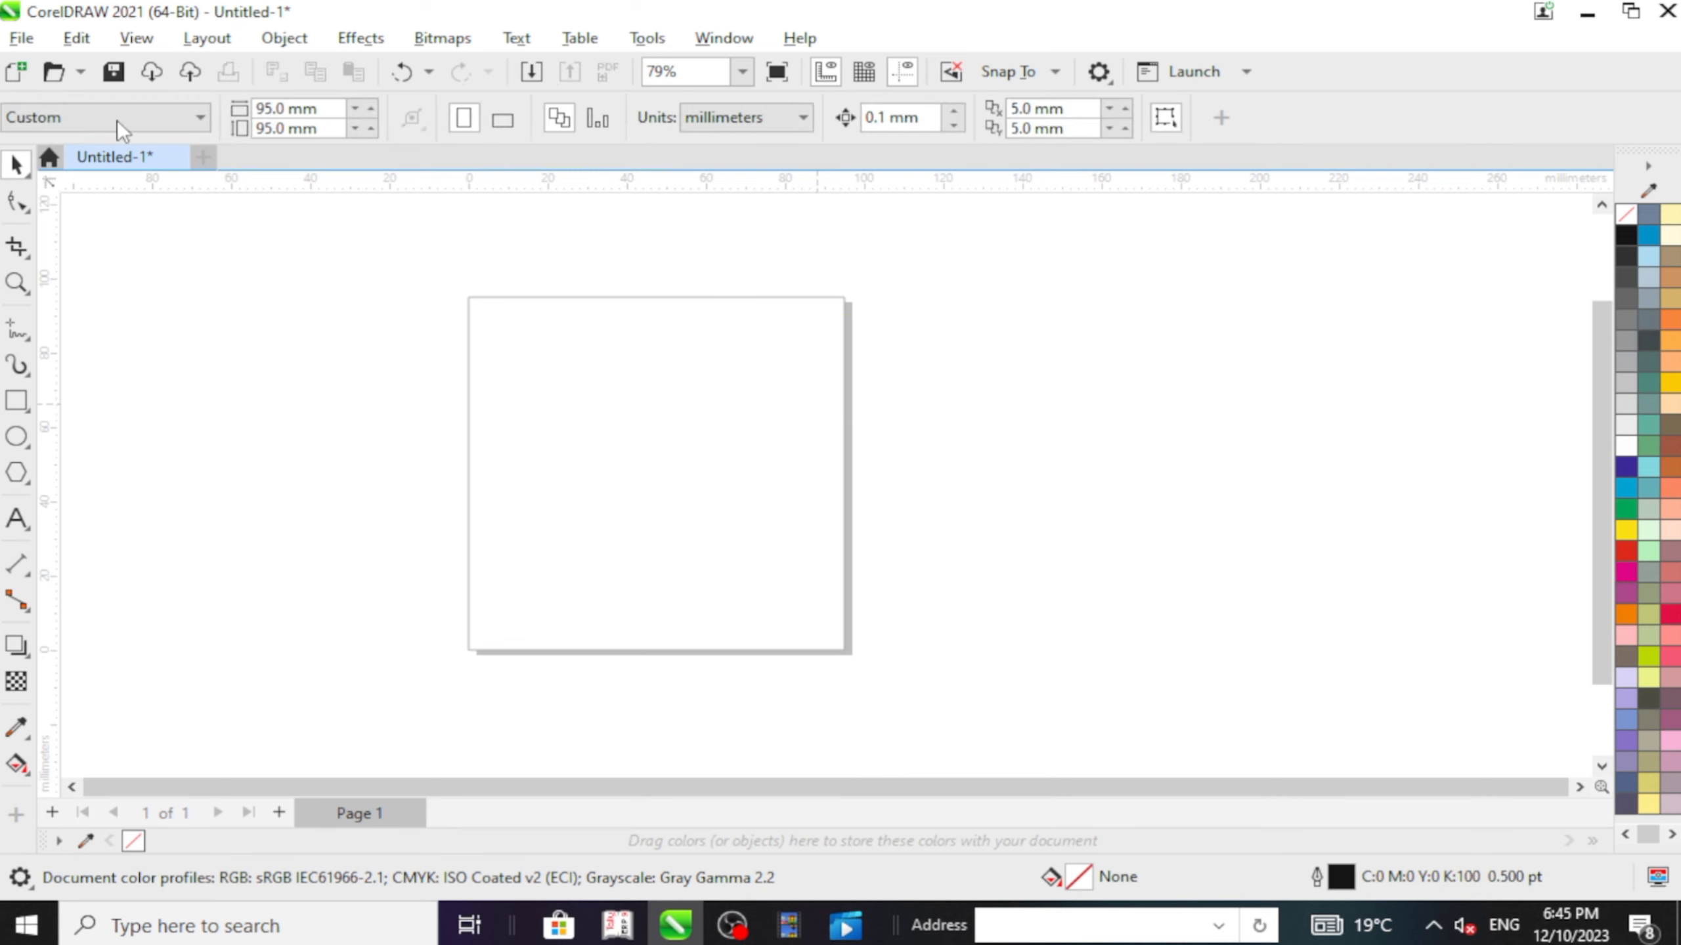
left_click(19, 40)
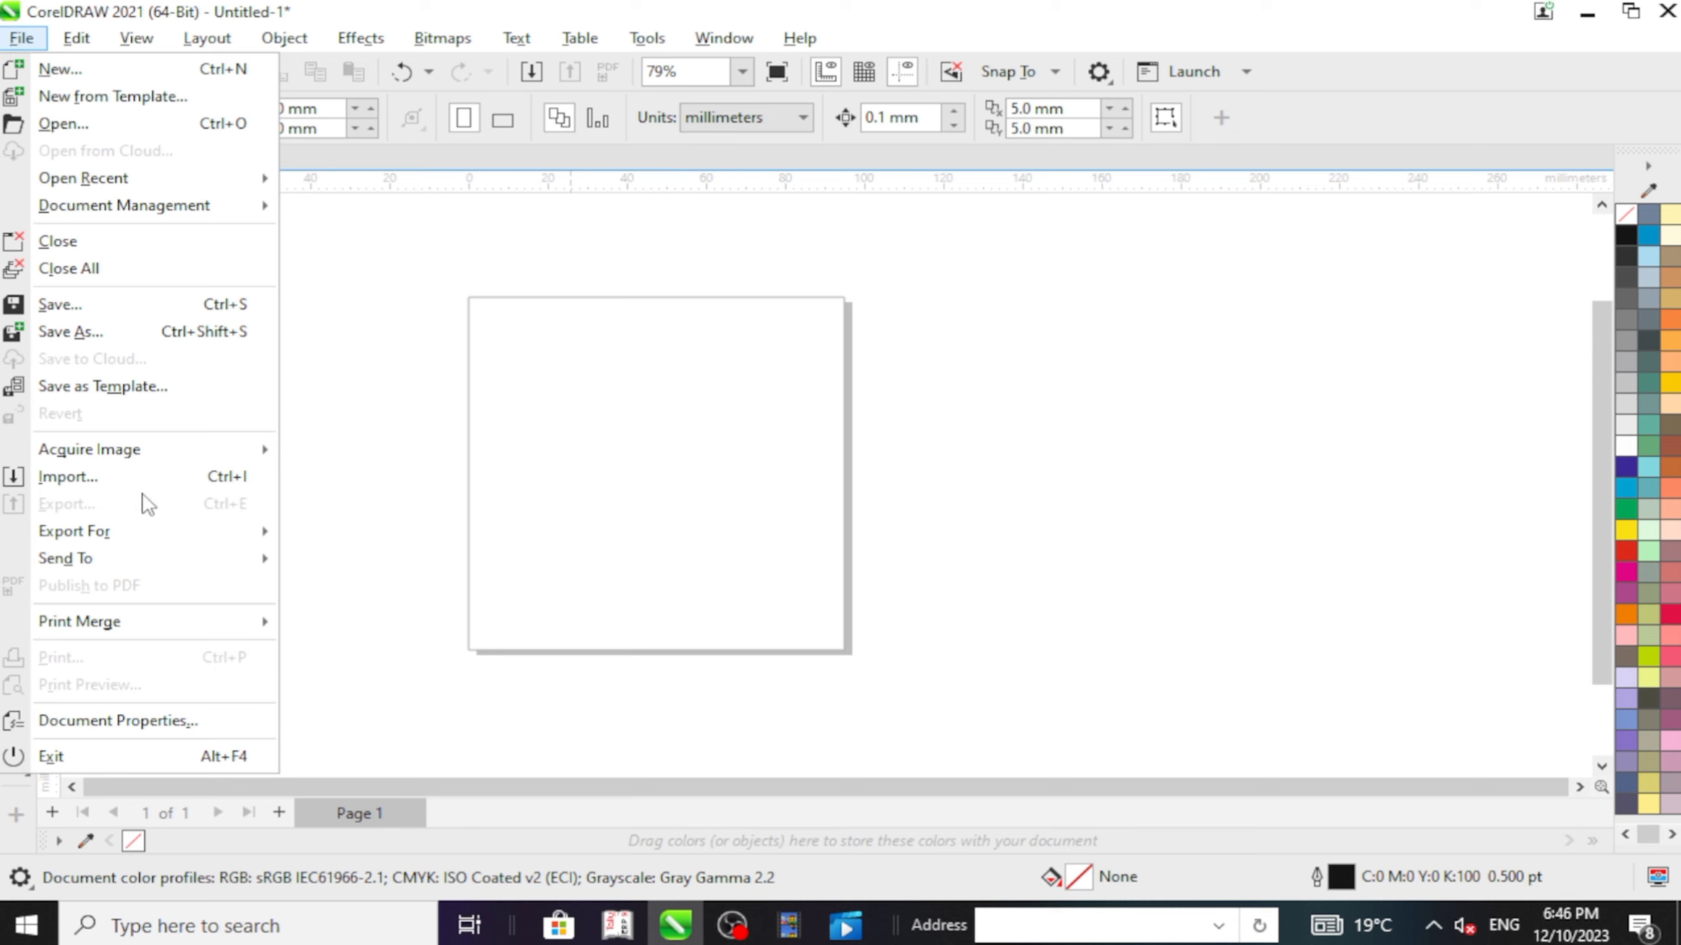
mouse_move(142, 544)
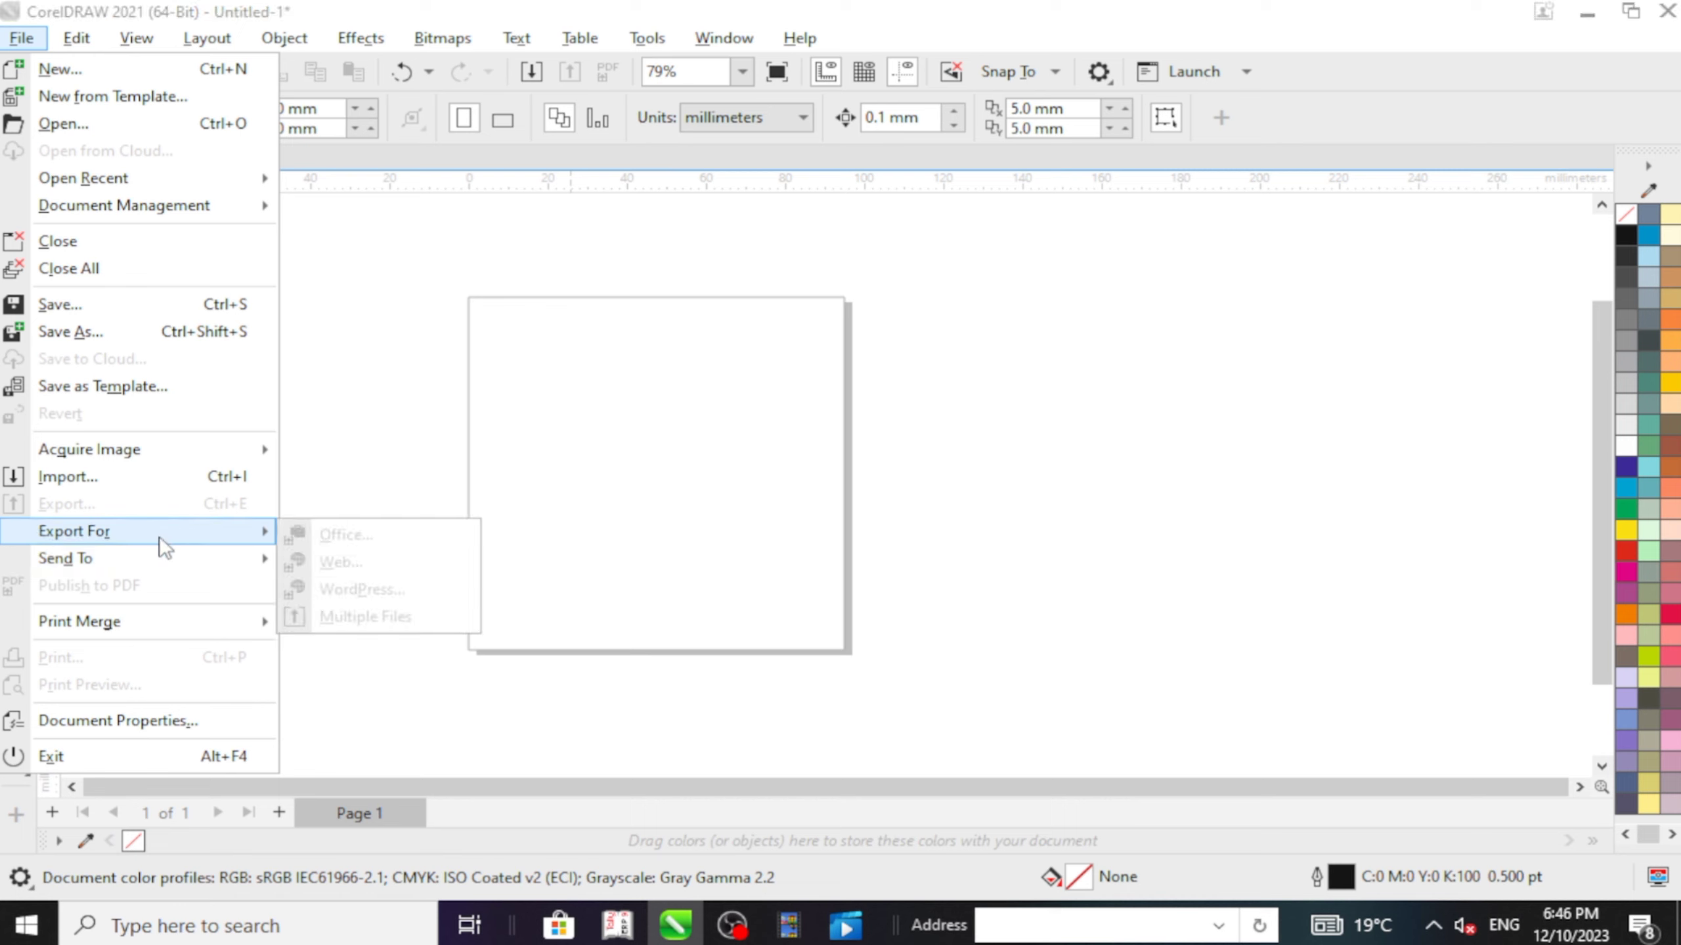
mouse_move(165, 617)
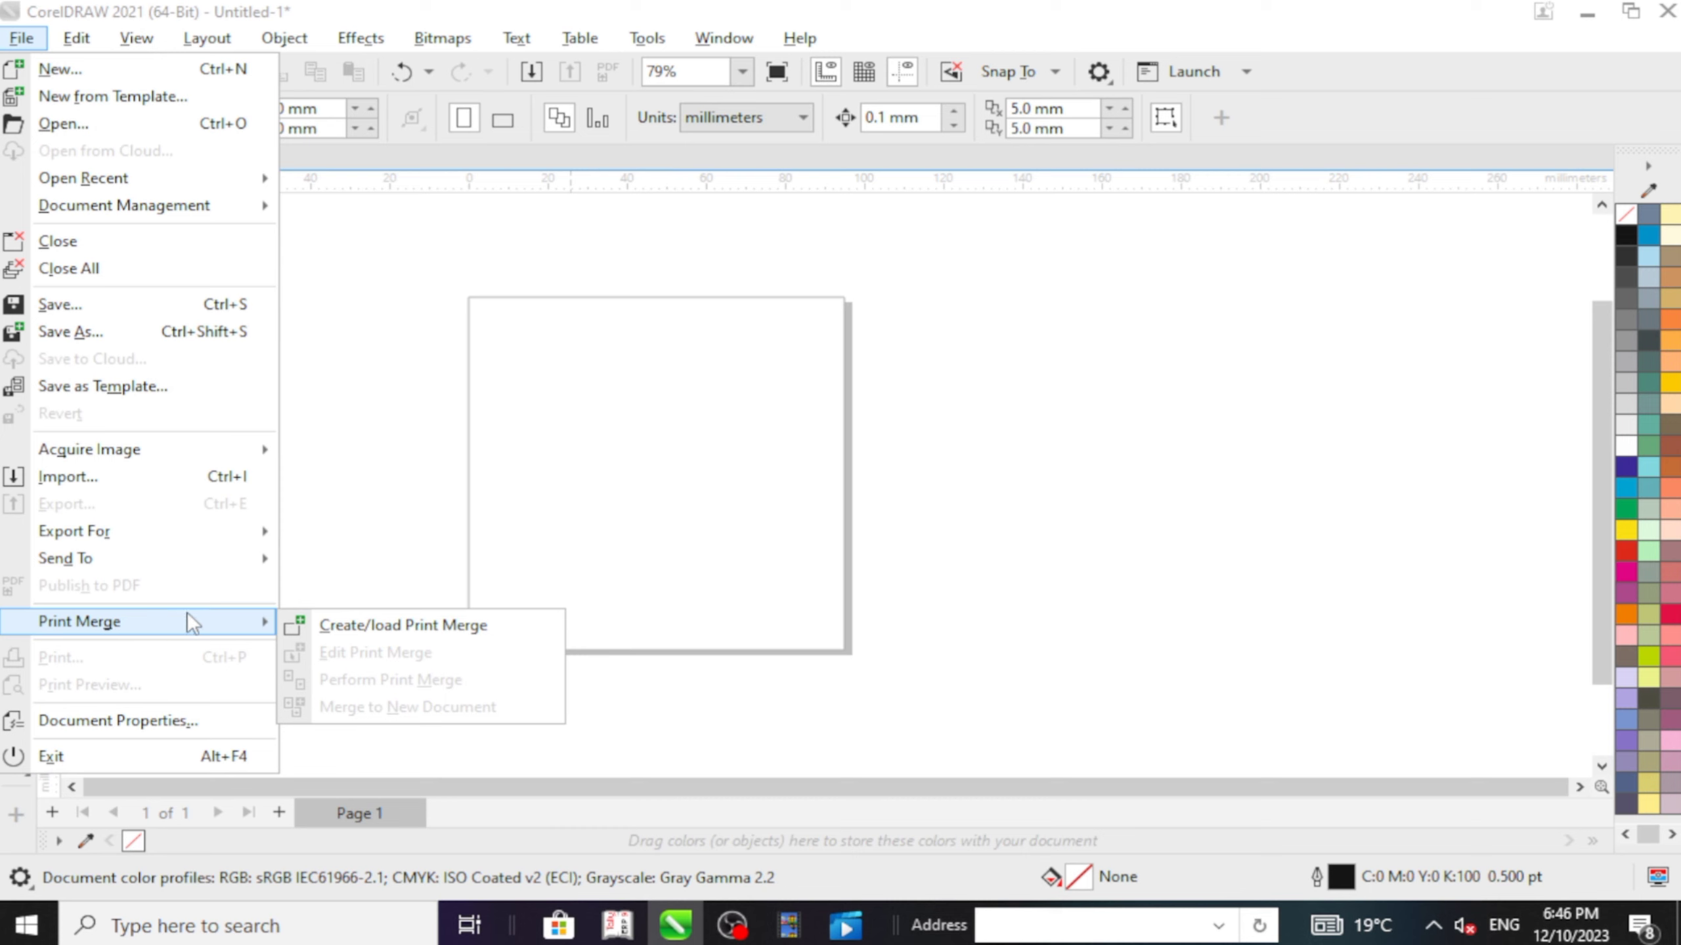
left_click(430, 440)
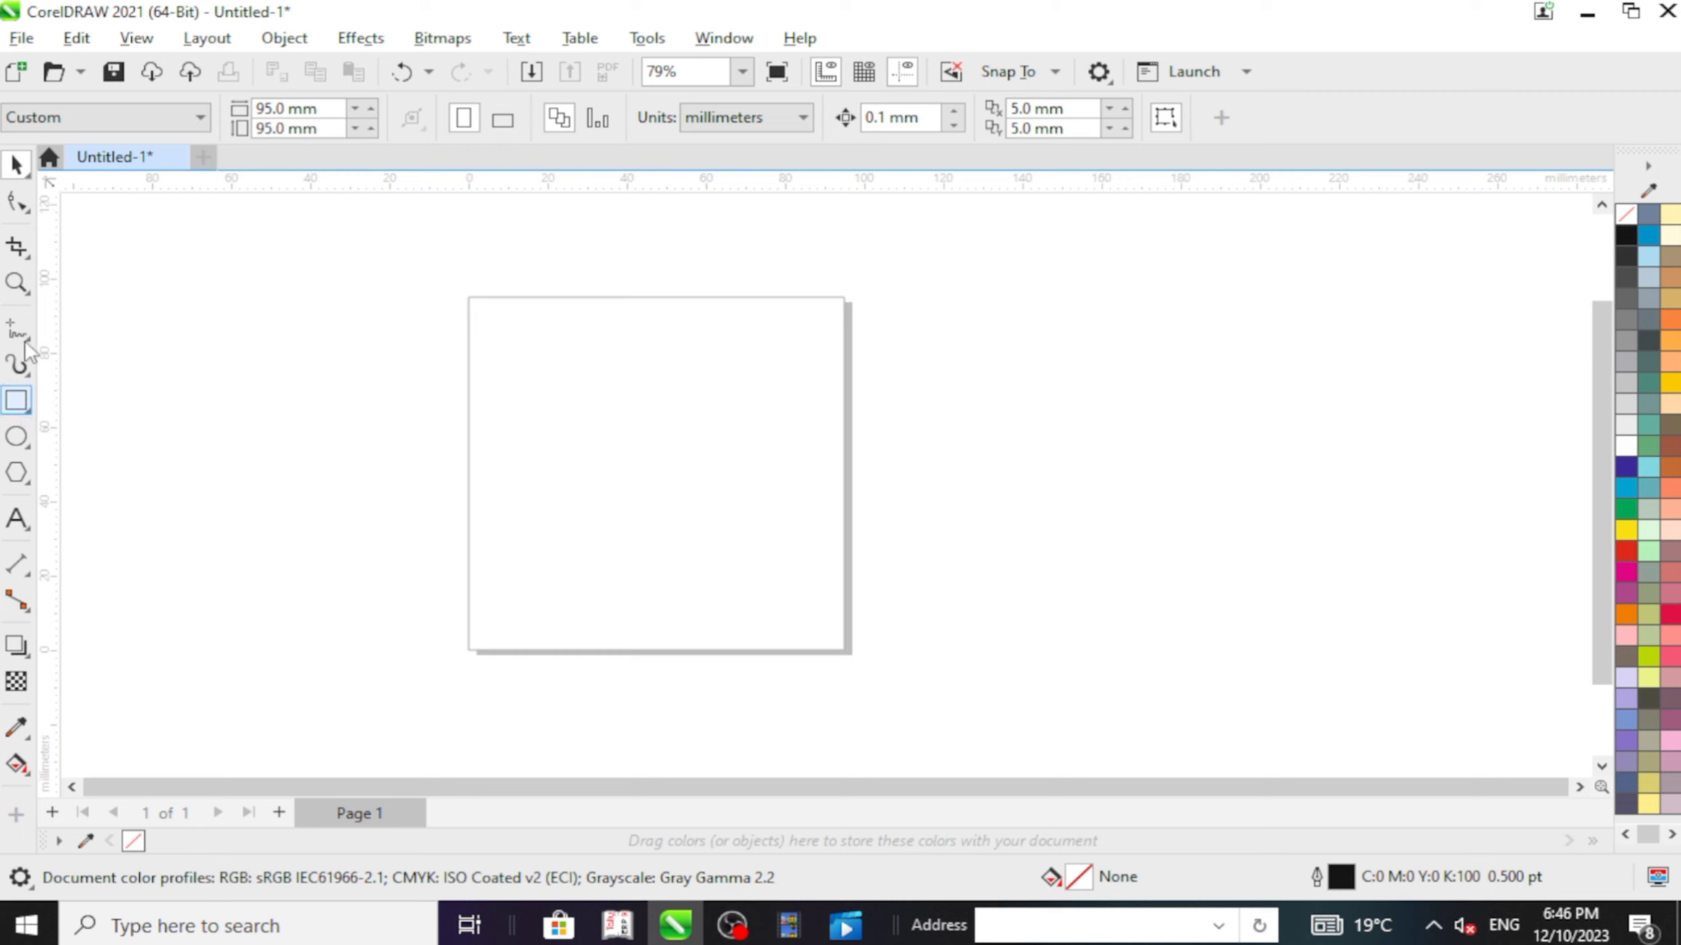
left_click(17, 246)
left_click(17, 164)
left_click(16, 202)
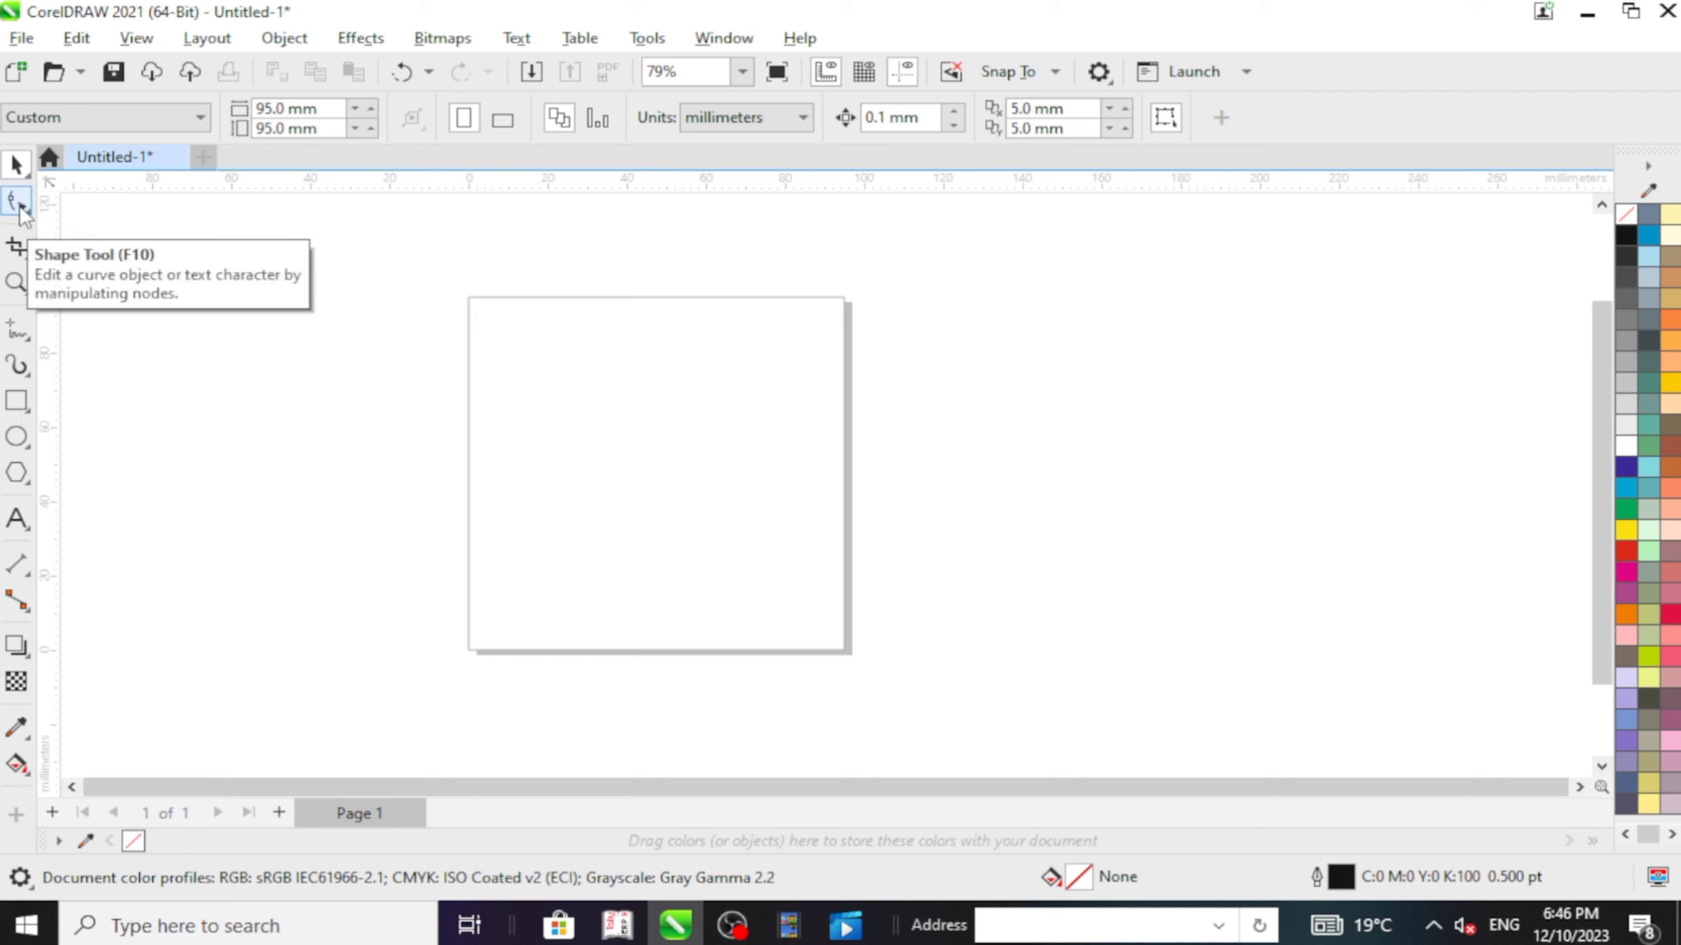
left_click(33, 167)
left_click(27, 207)
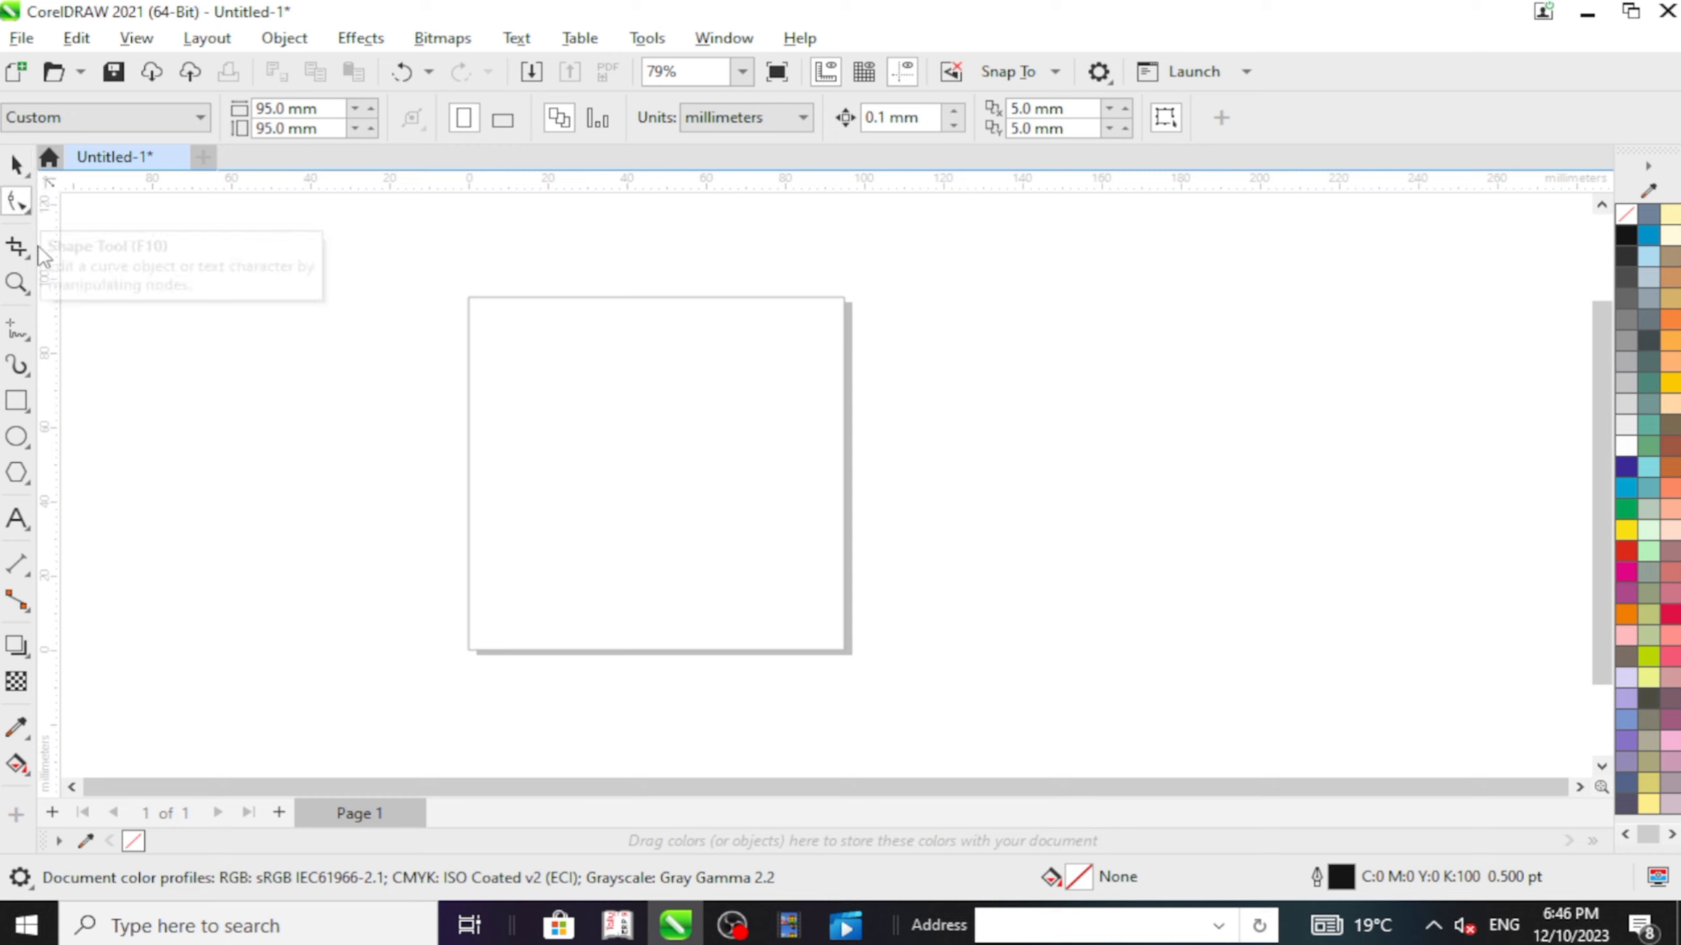
Step: Draw a rectangle about 51.7 × 31 mm and move it near the middle of the page with the Pick tool
left_click(17, 401)
left_click_drag(461, 378, 666, 492)
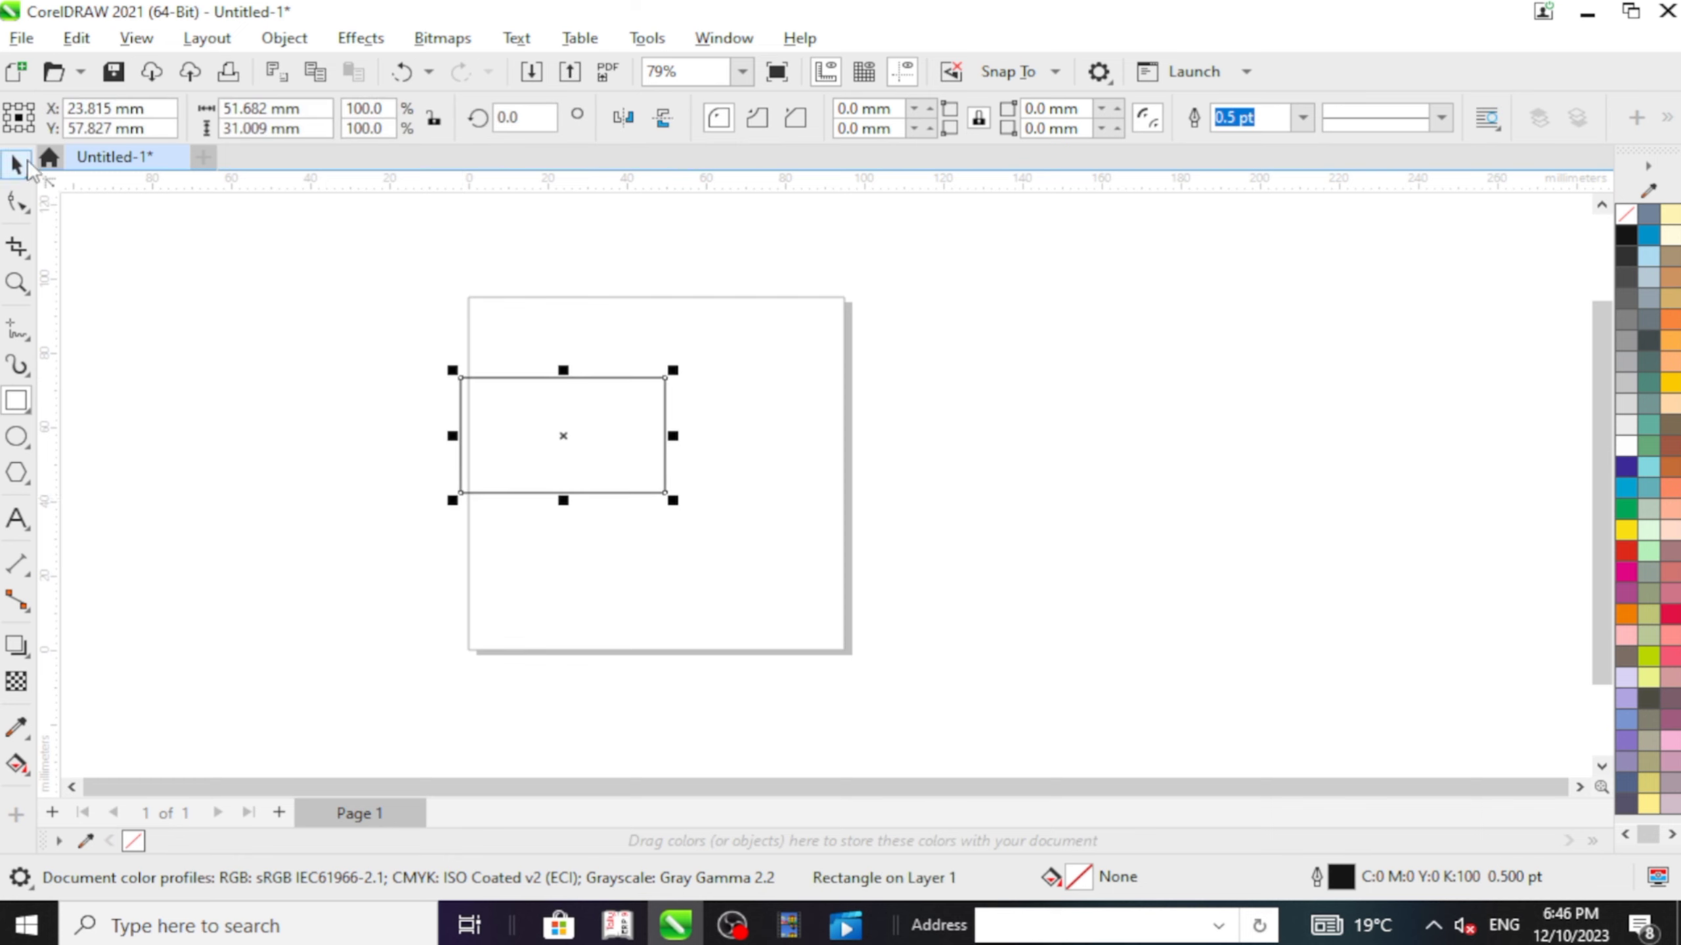
left_click(27, 167)
left_click_drag(551, 417, 667, 438)
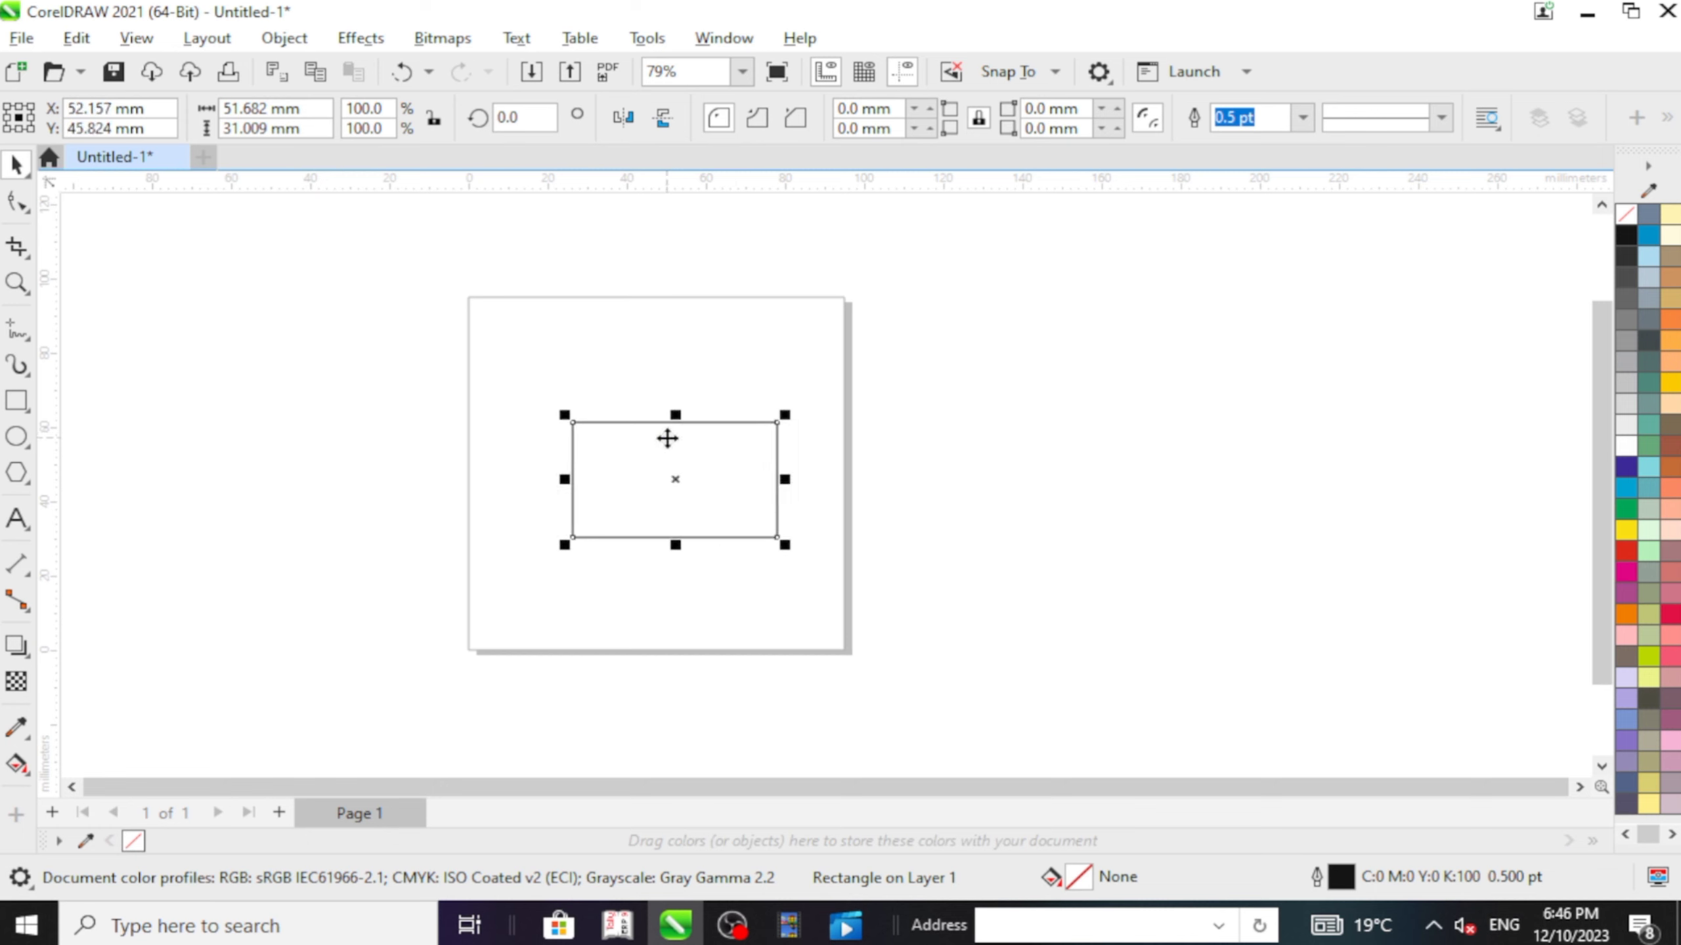
Step: Move the rectangle around the page with the Pick tool, ending at about X 42.2 mm, Y 50.8 mm
left_click(614, 324)
left_click(626, 425)
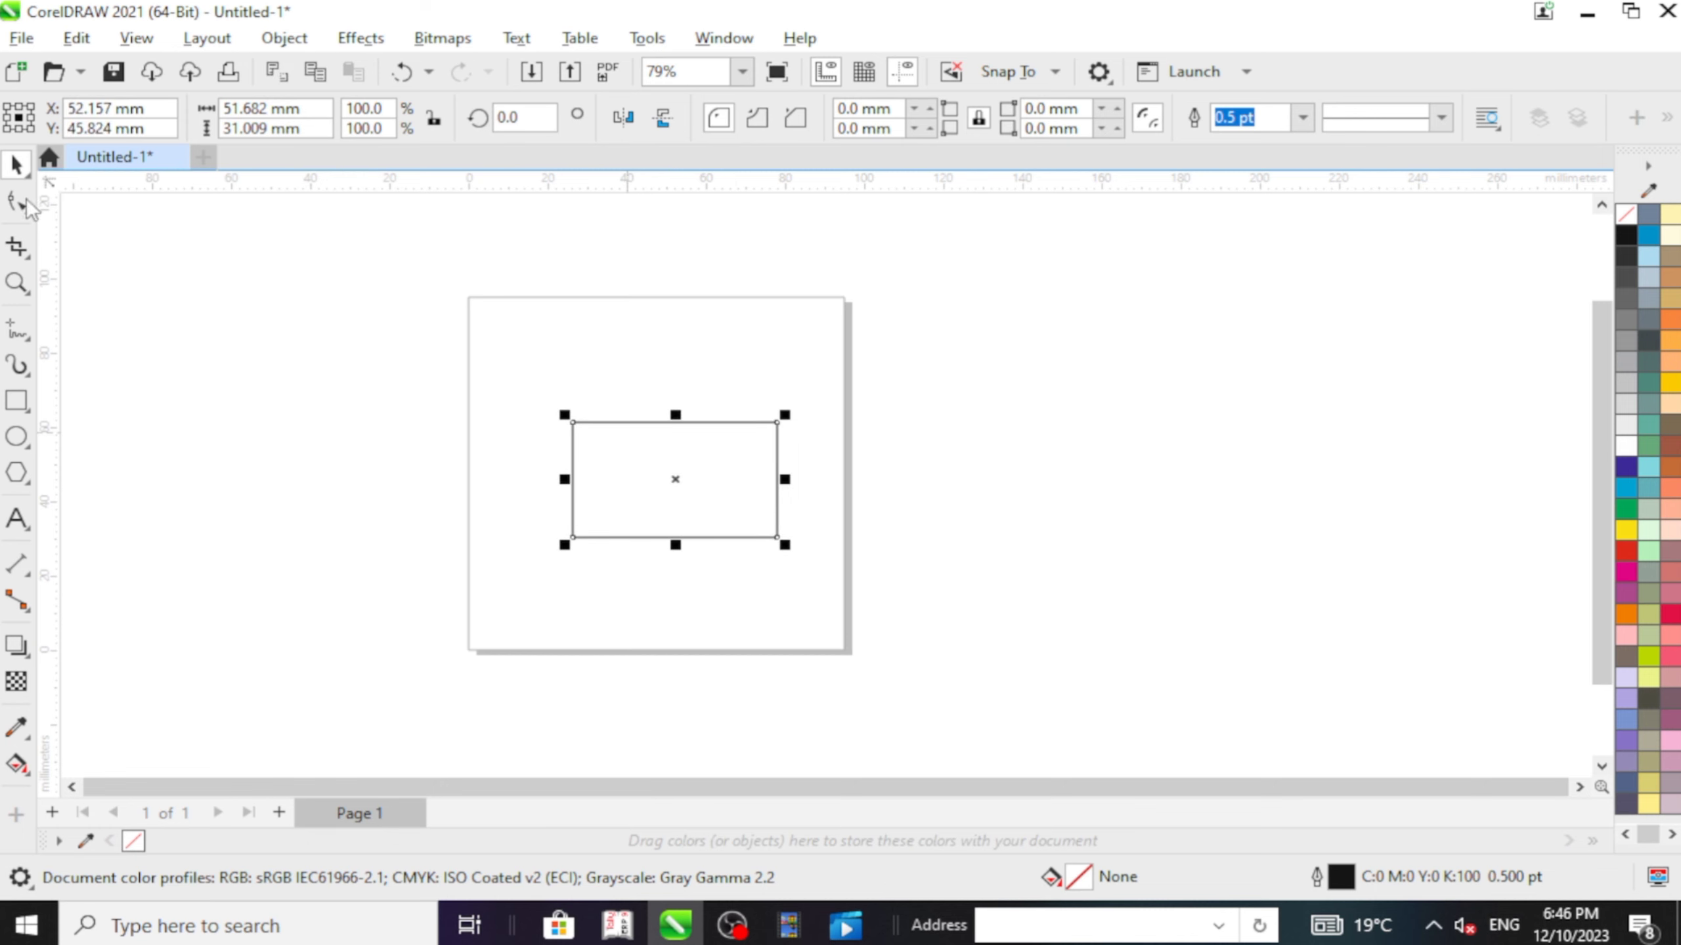
left_click(29, 174)
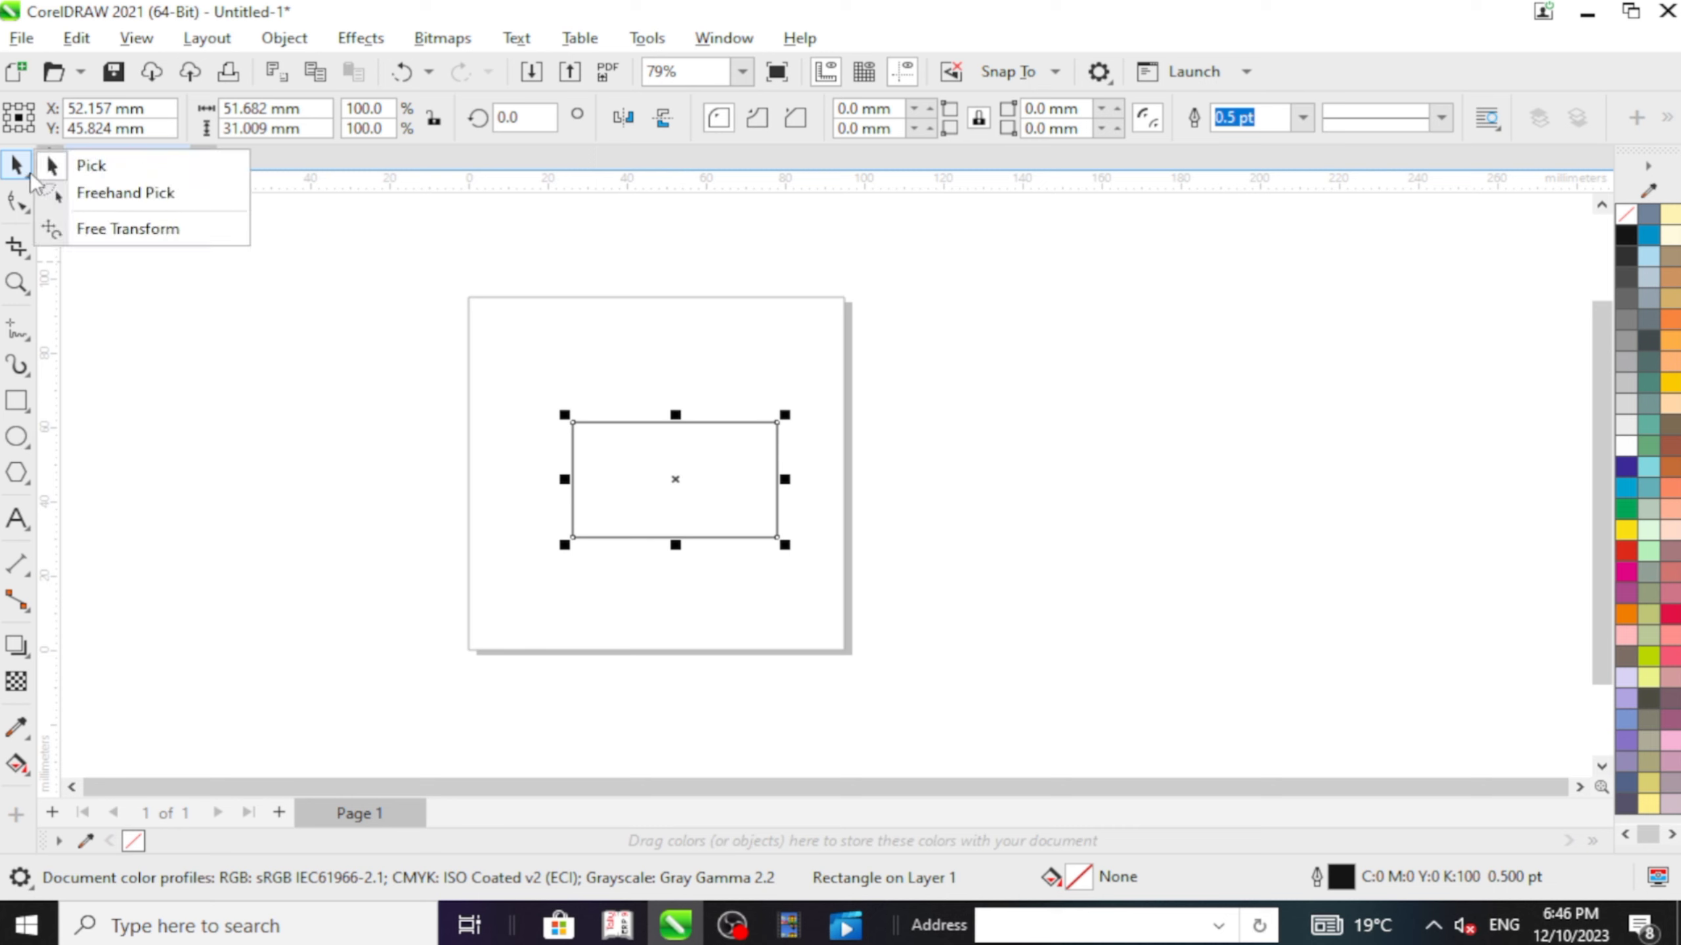
left_click(680, 473)
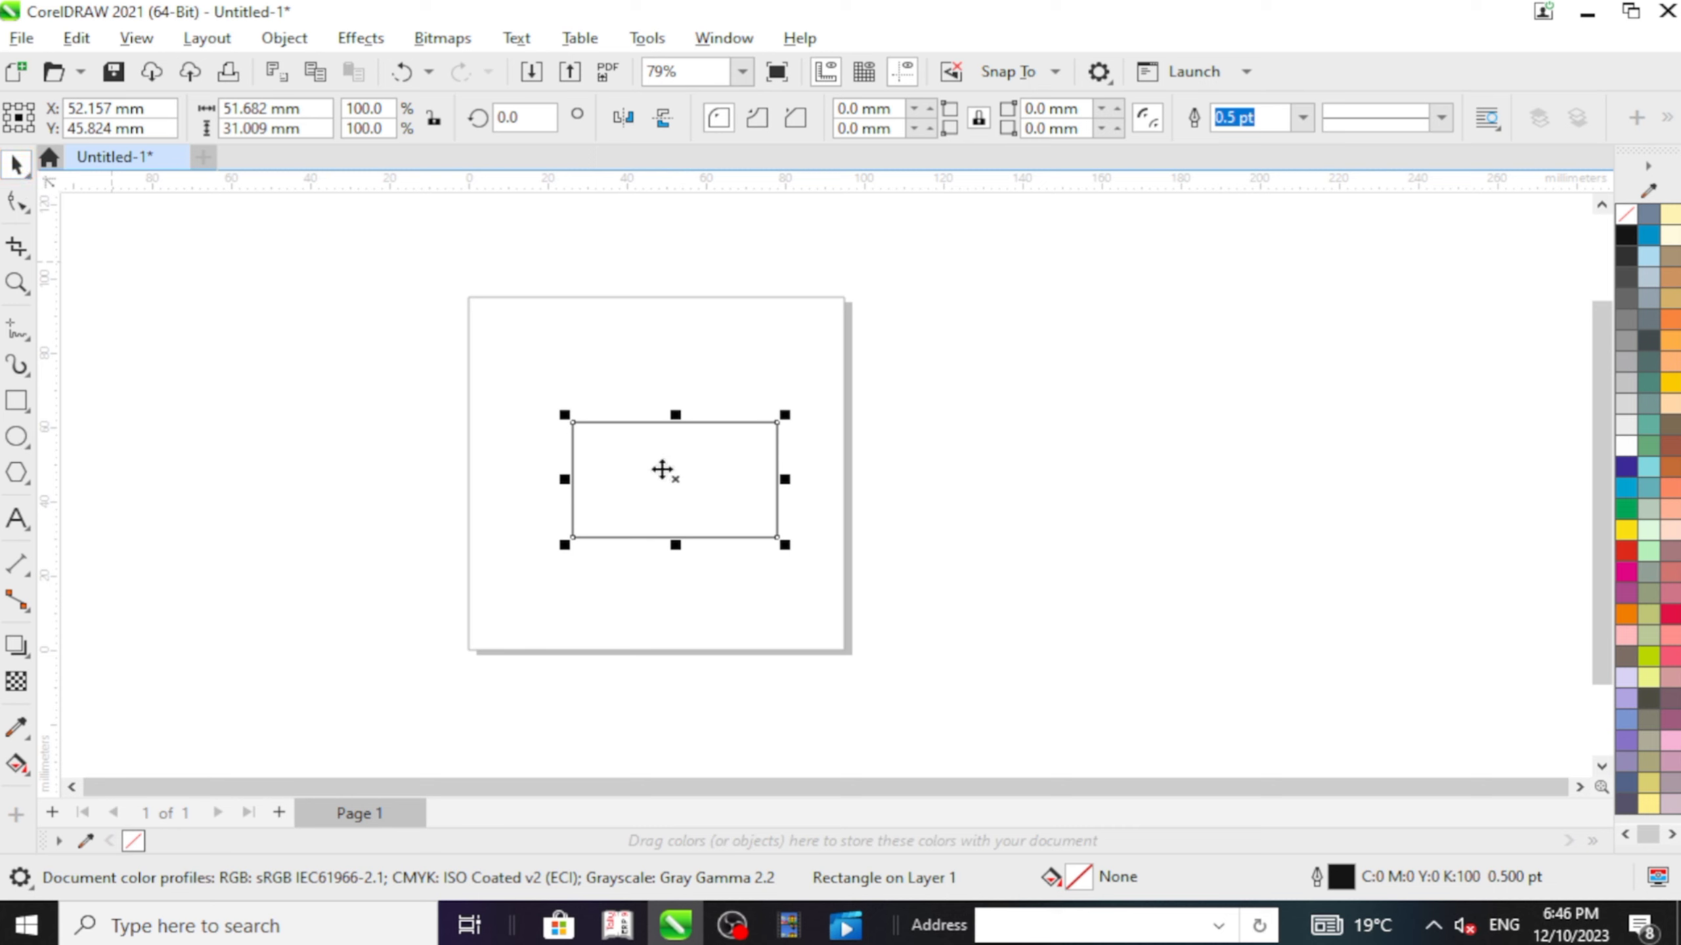
left_click_drag(655, 467, 458, 431)
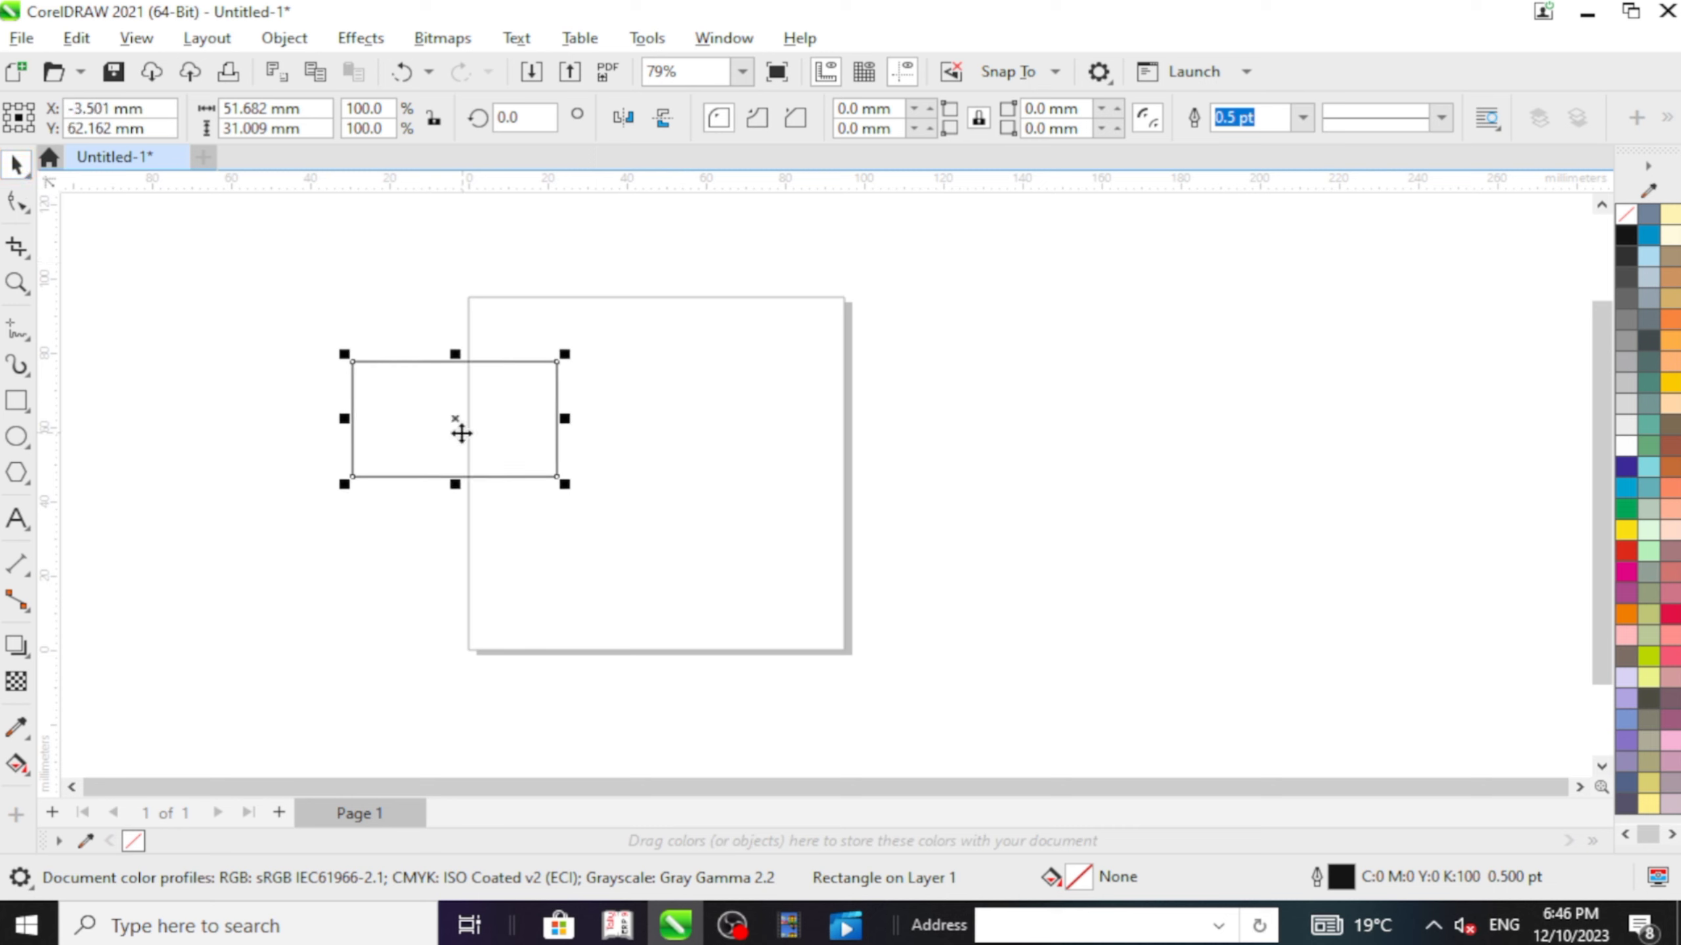
left_click_drag(361, 382, 743, 465)
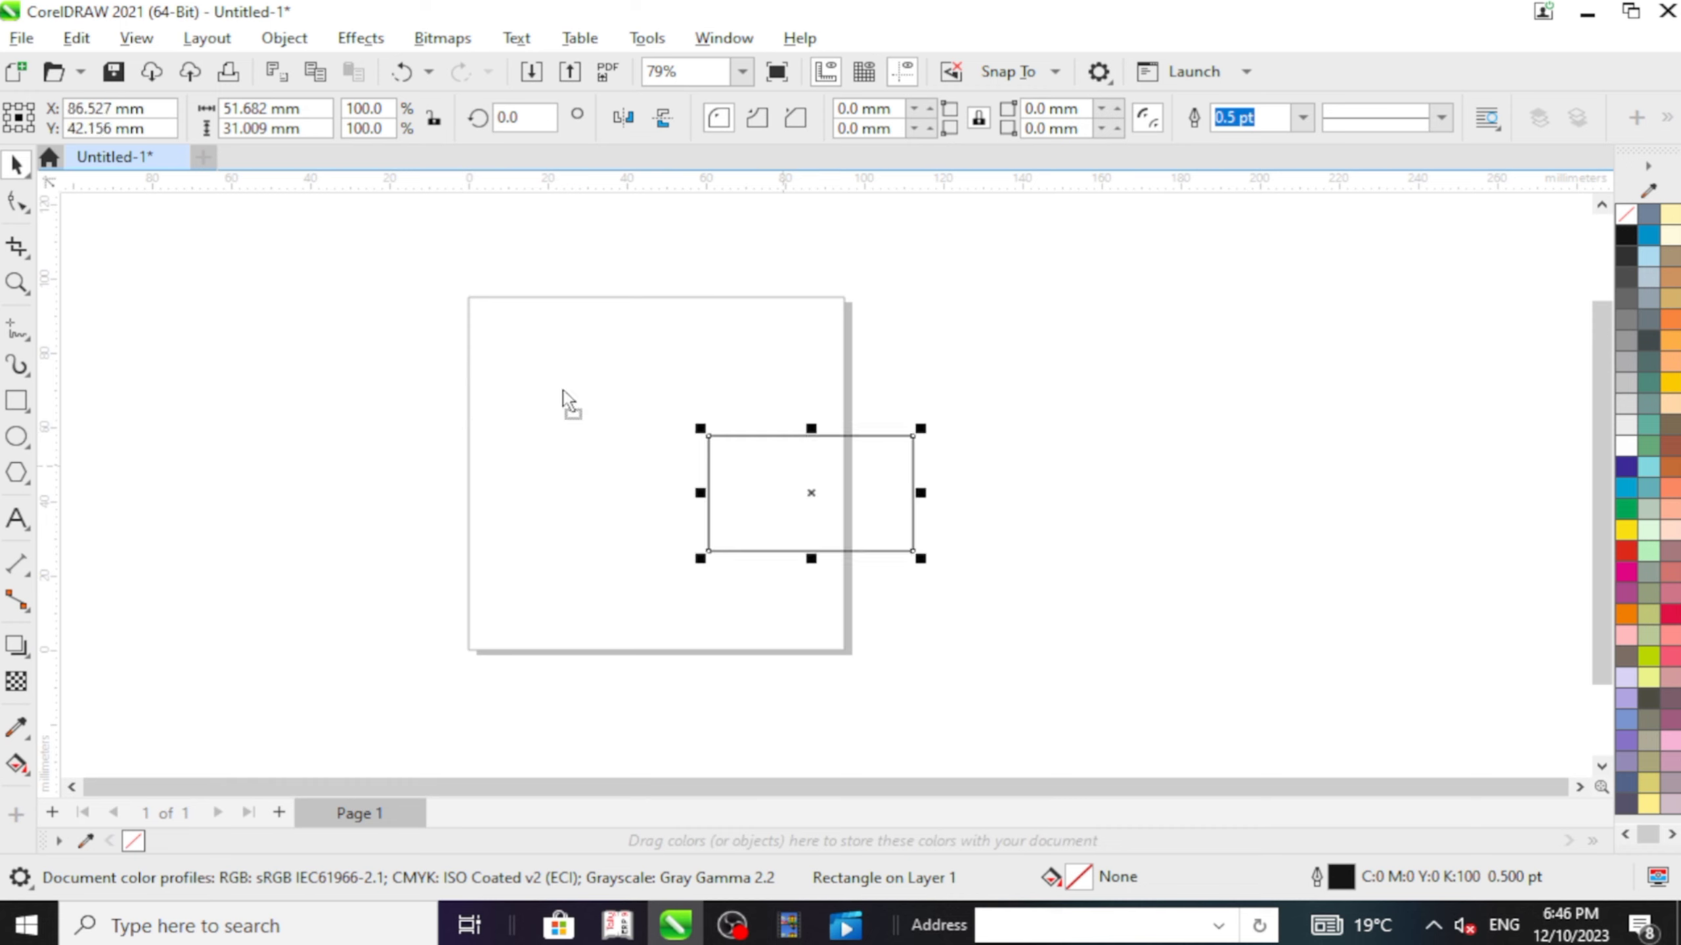
key("ctrl+z")
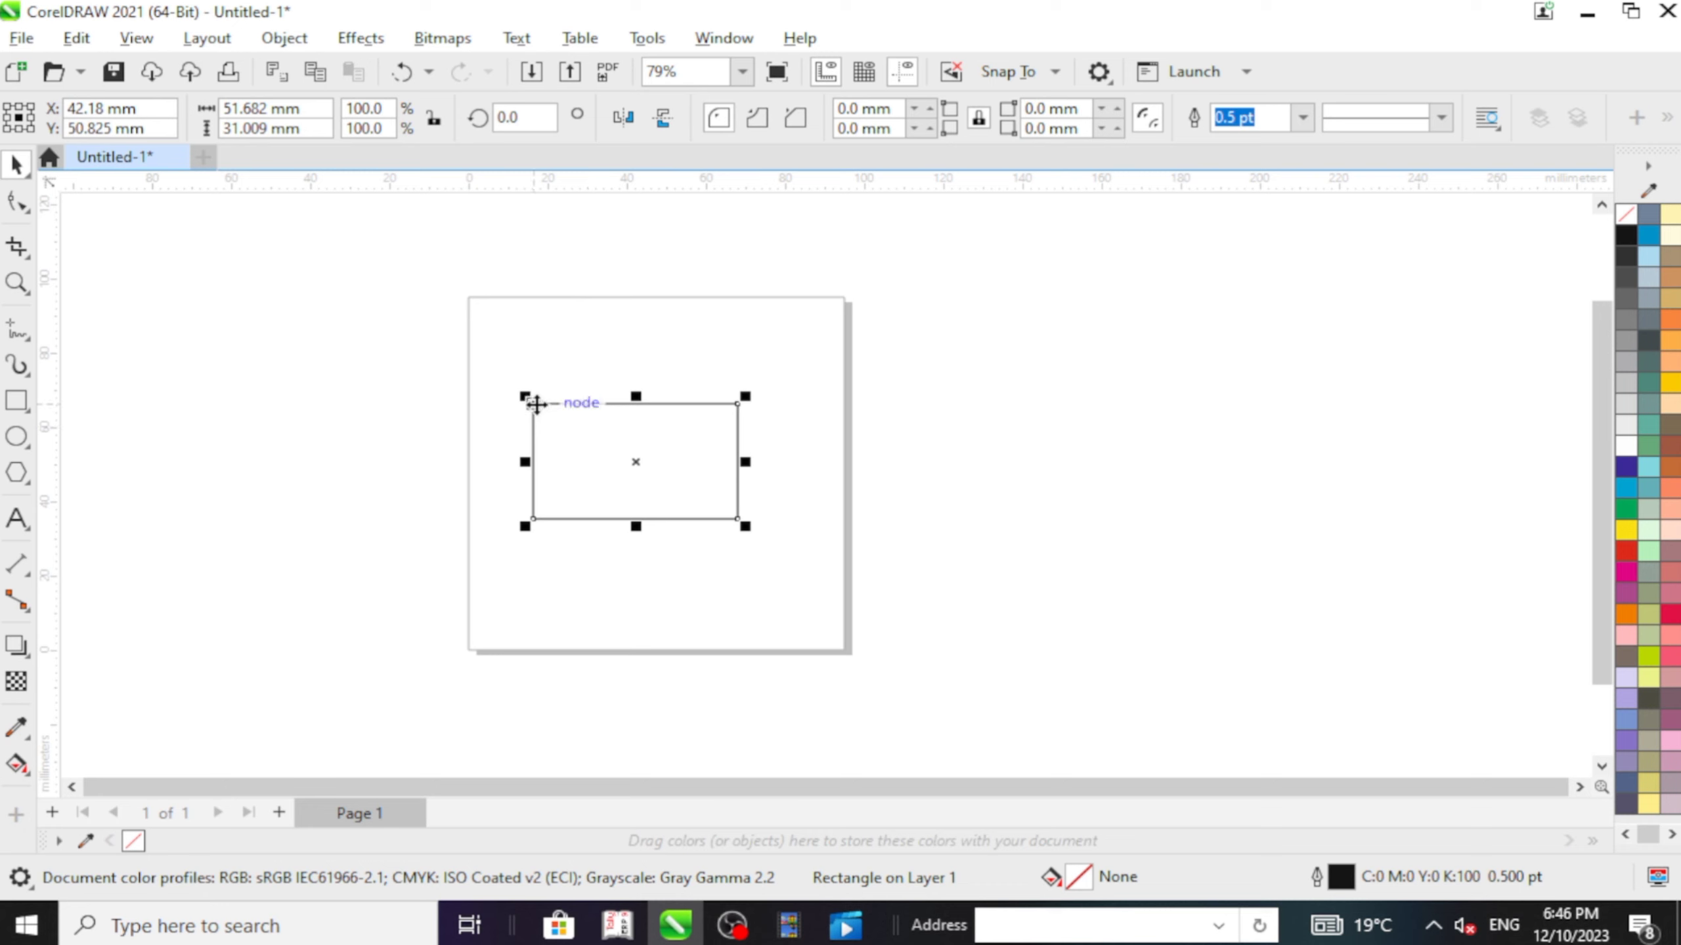
Step: Stretch the rectangle to about 67.7 mm high and reposition it at about X 48.5 mm, Y 51.2 mm
left_click_drag(536, 403, 722, 263)
left_click_drag(723, 457, 682, 423)
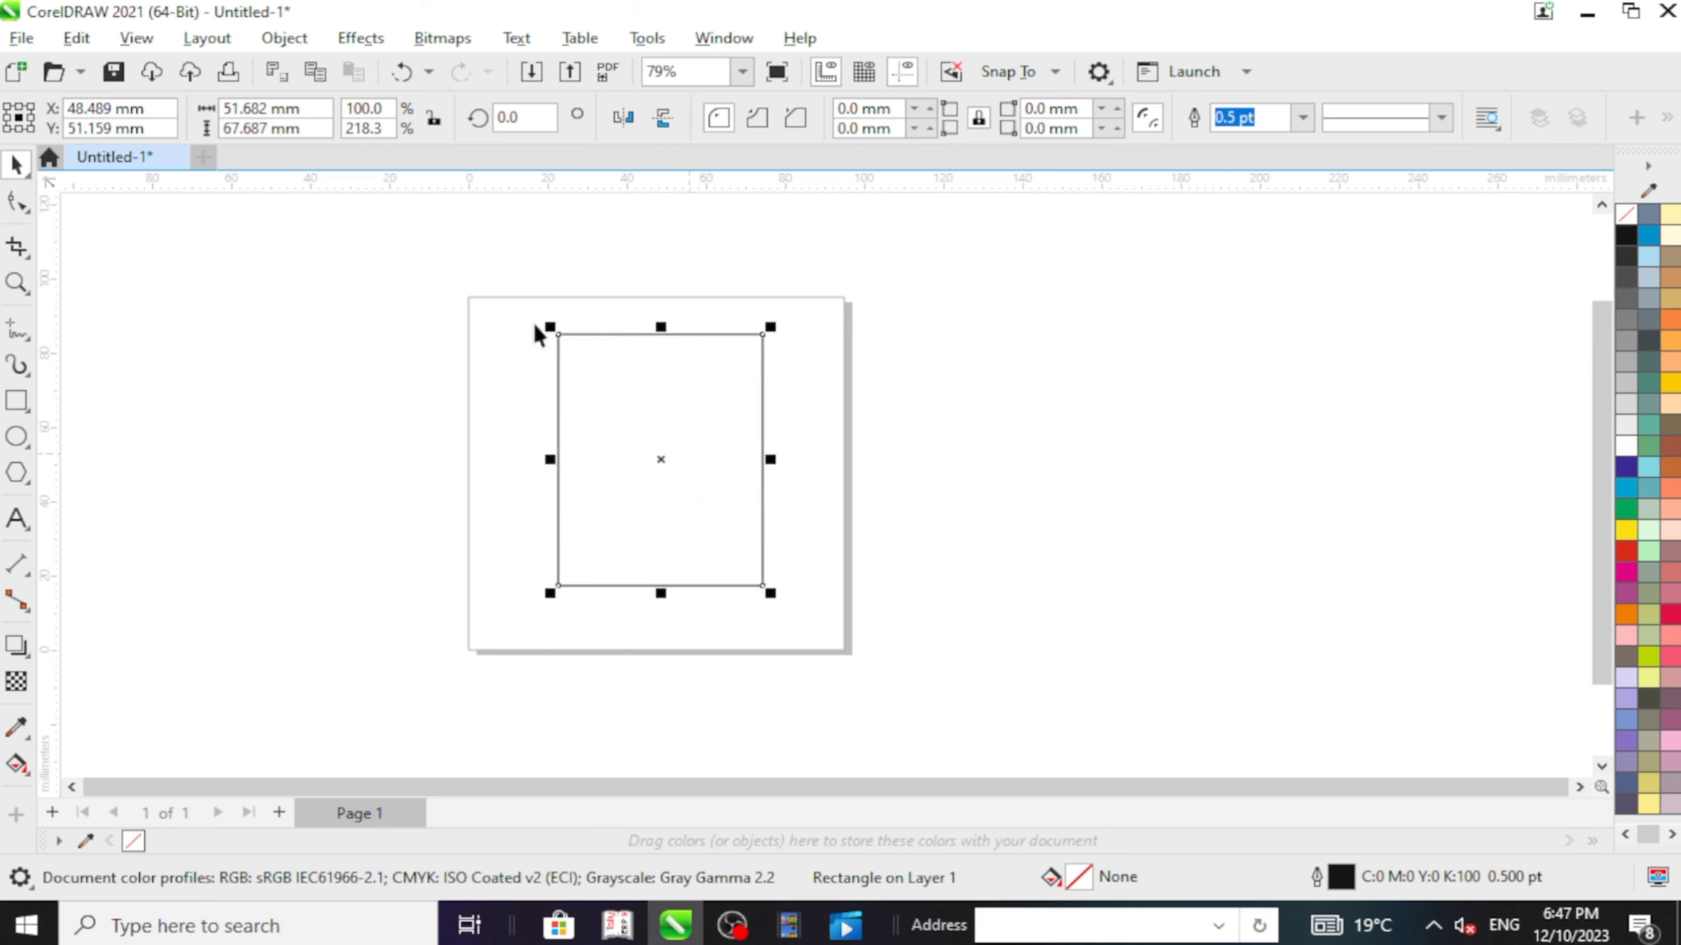
left_click_drag(303, 109, 141, 106)
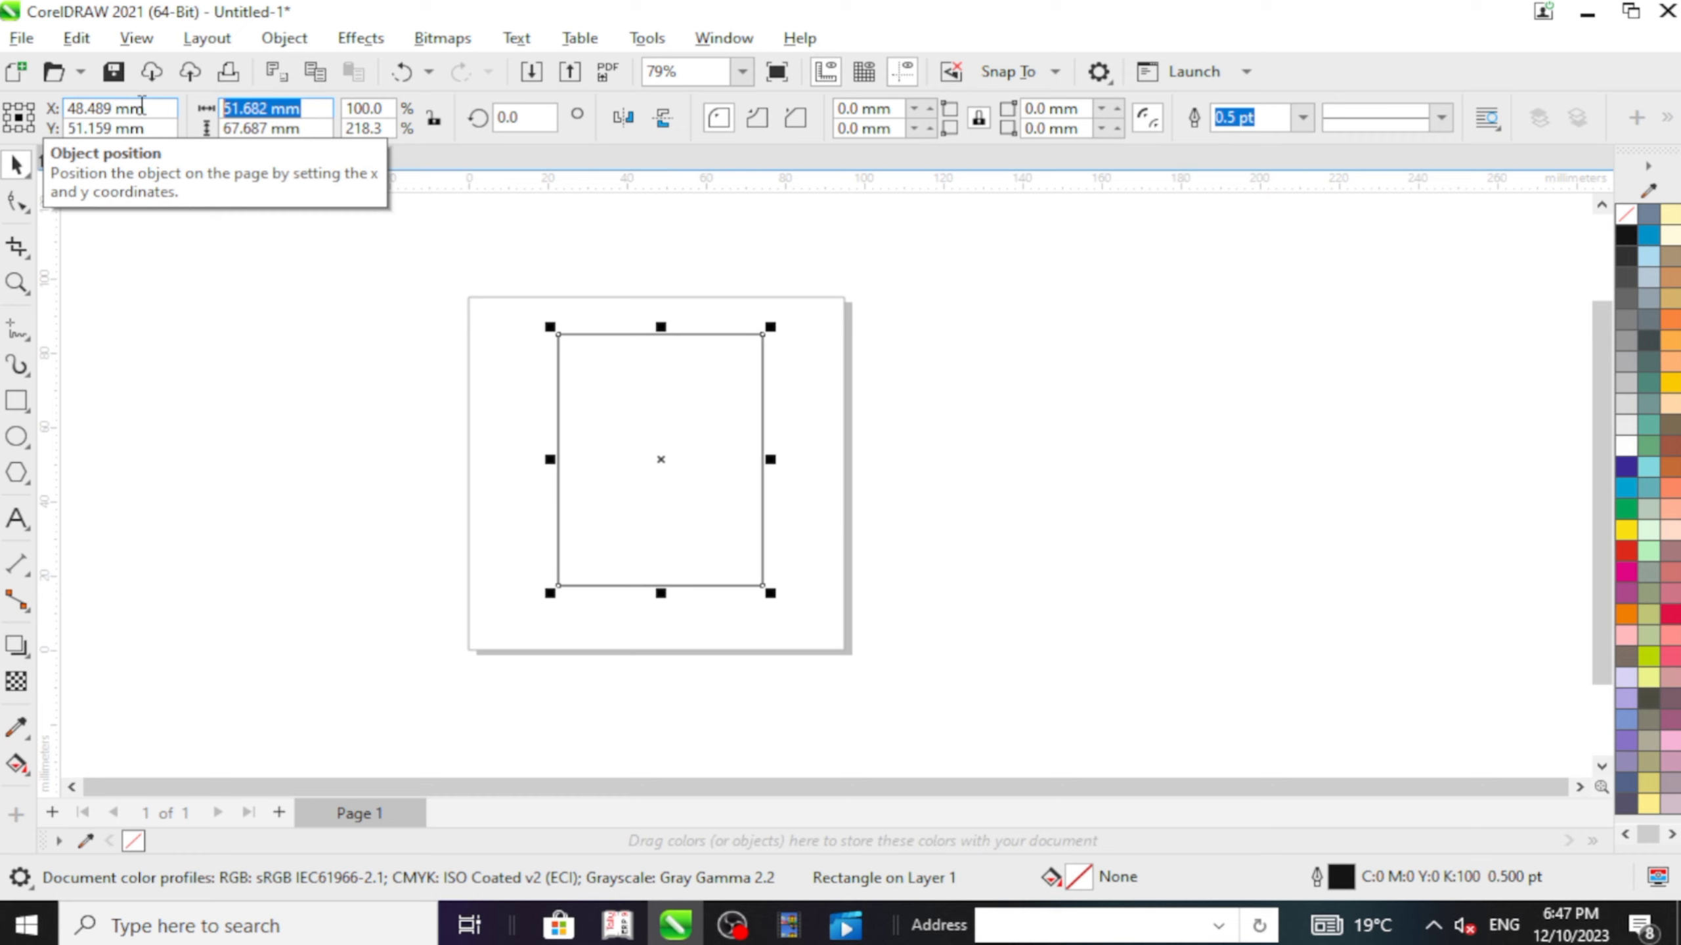
Step: Set the rectangle's width to 58 mm and its height to 158 mm
type("58")
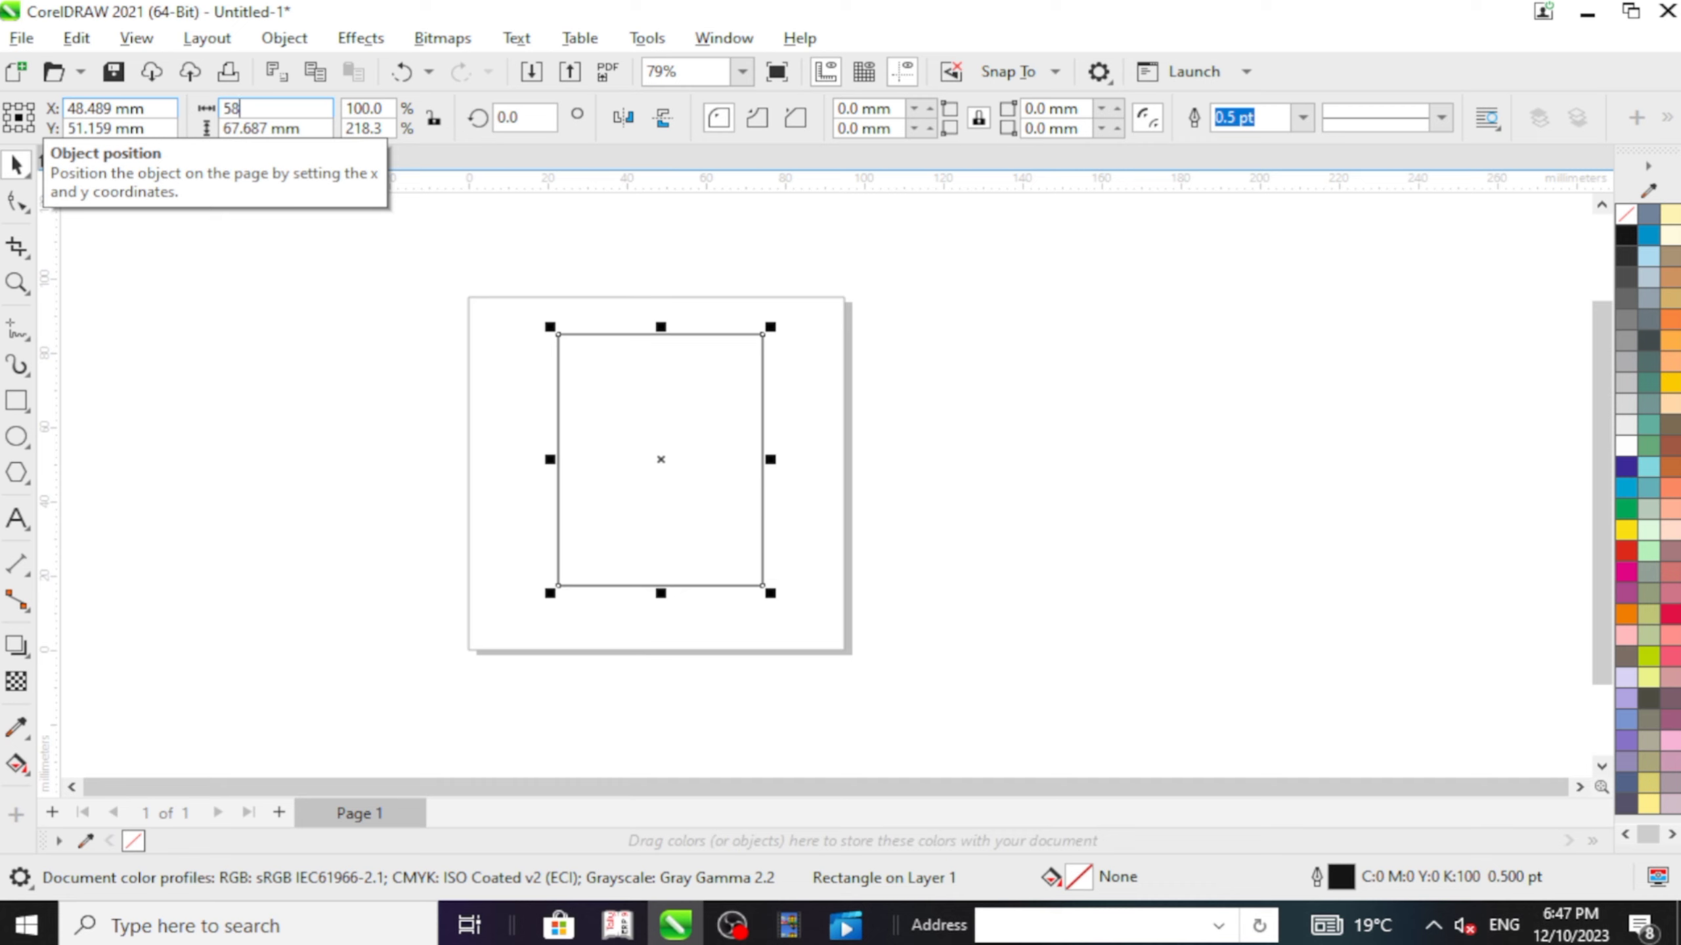
key("Tab")
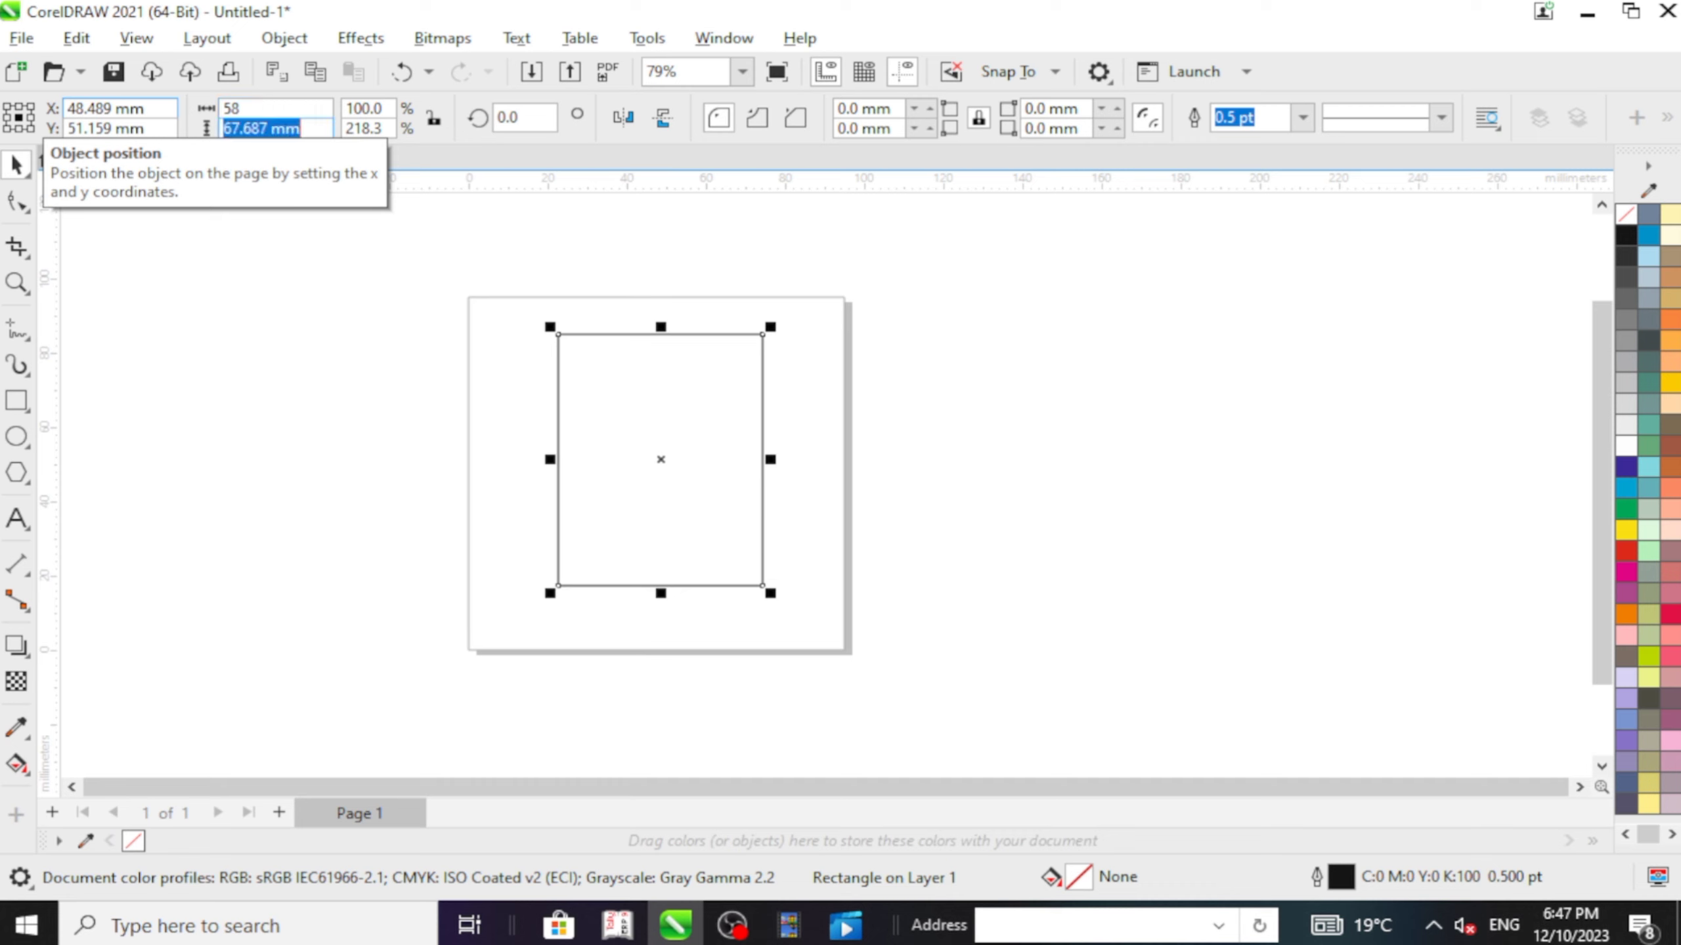
type("158")
key("Return")
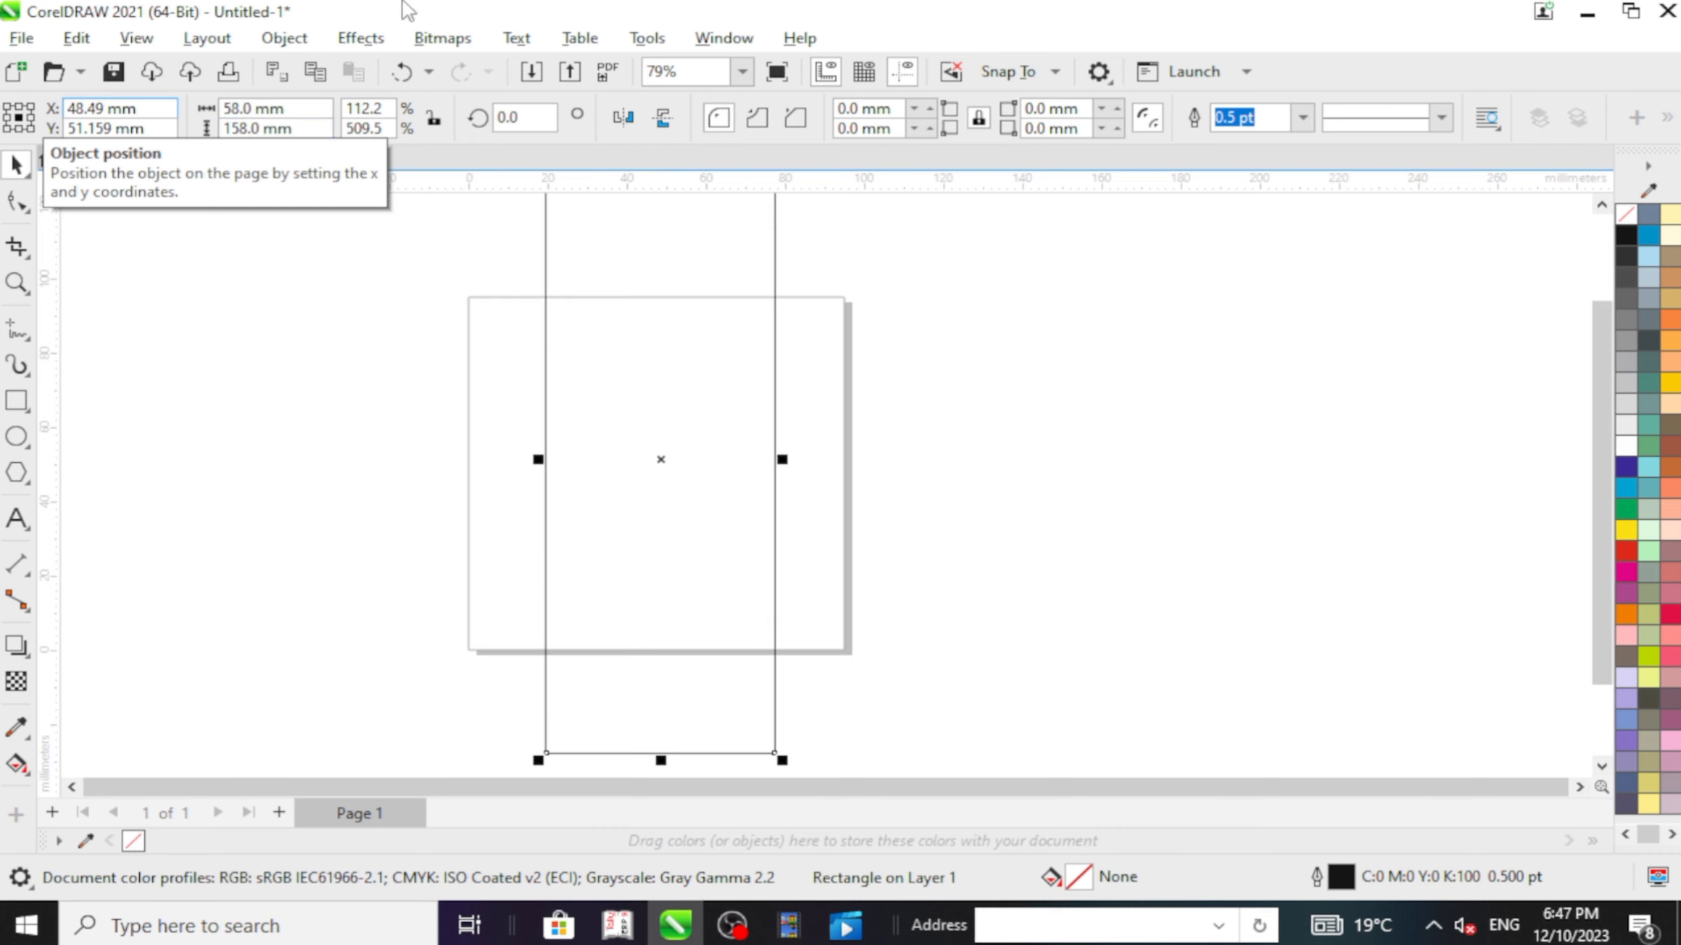
Step: Move the resized rectangle back and forth across the page, ending at about X 73 mm, Y 29 mm
scroll(707, 584, "down", 3)
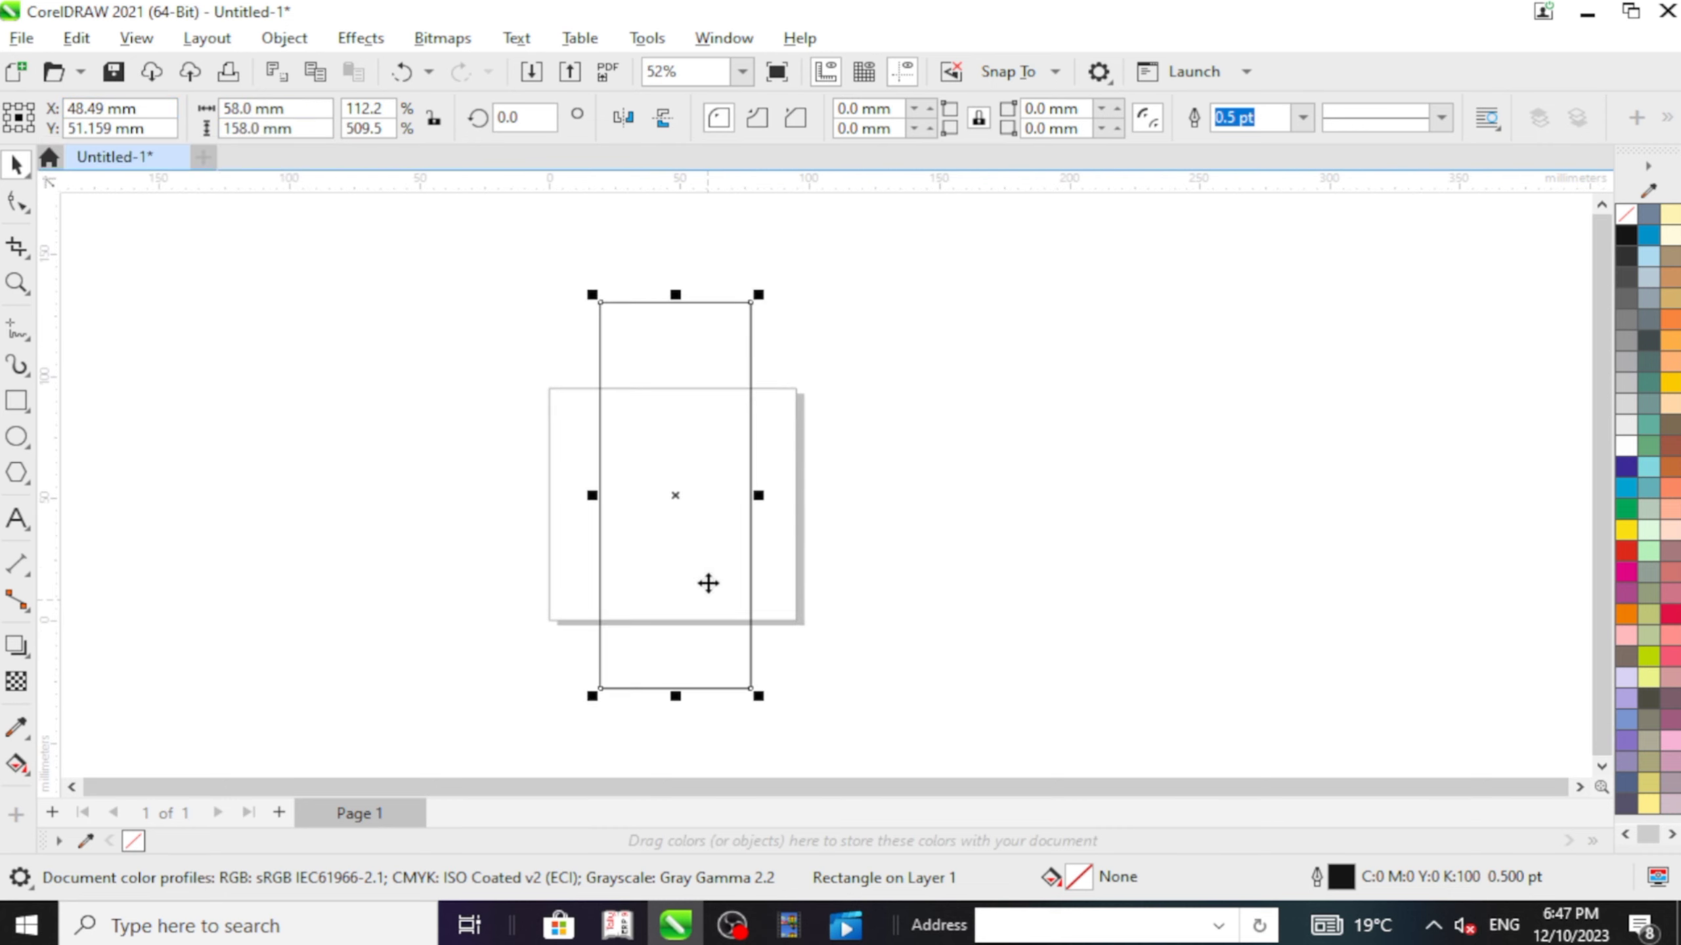
left_click_drag(712, 528, 862, 530)
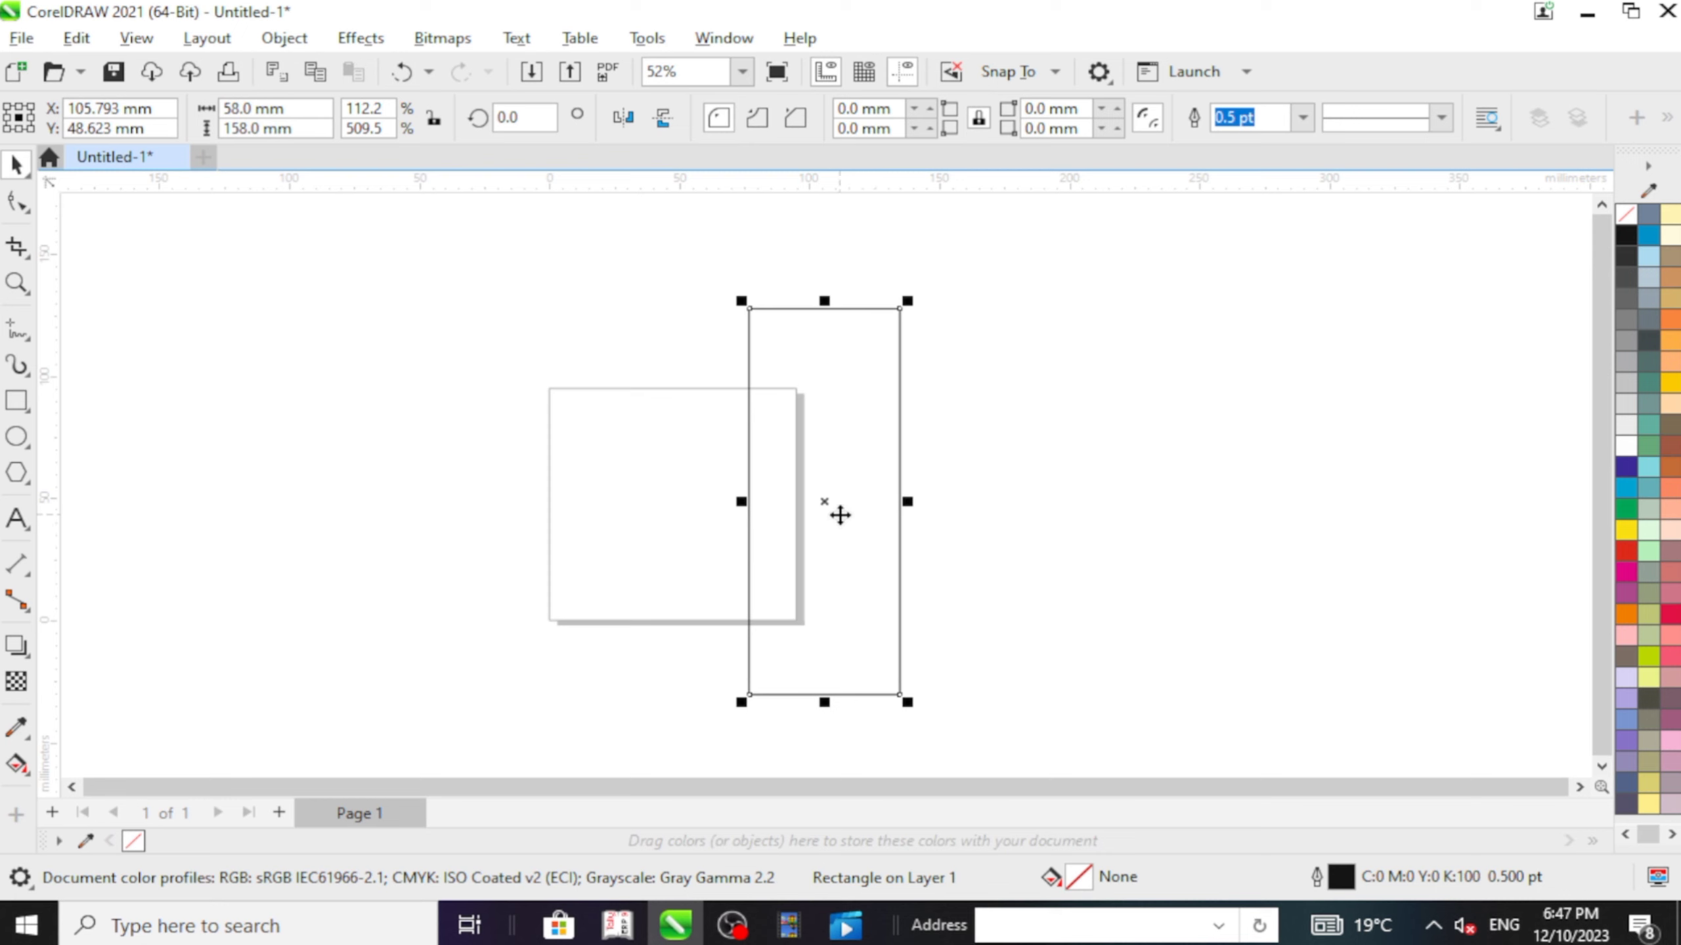
left_click_drag(818, 364, 621, 366)
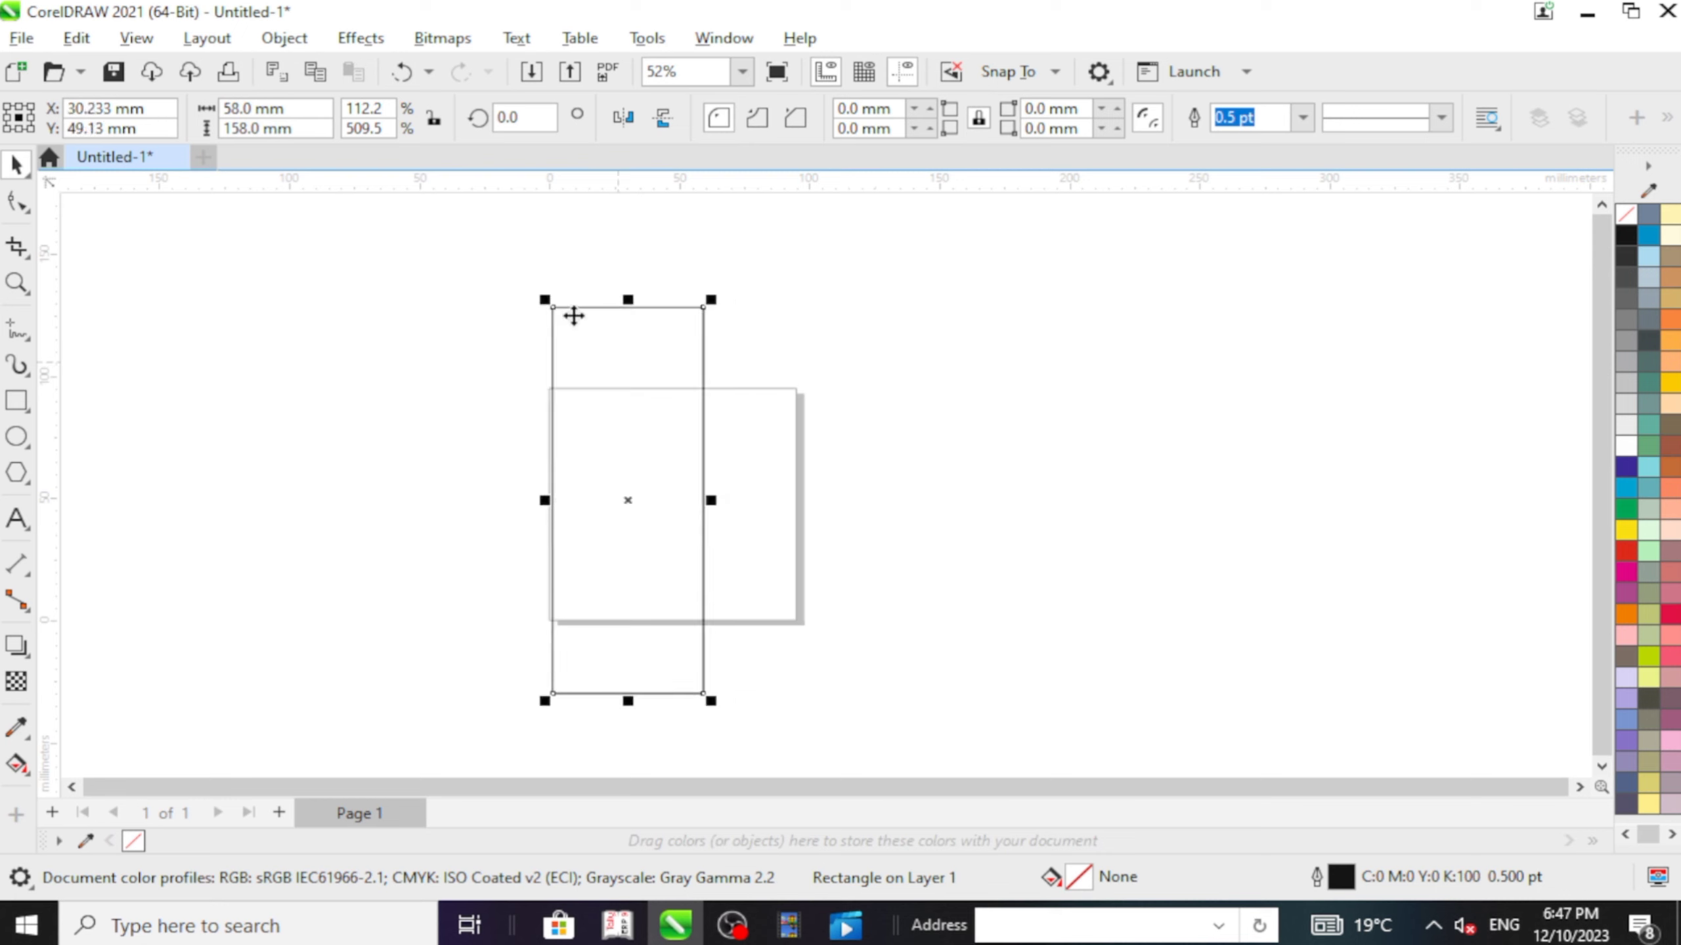
left_click_drag(557, 309, 676, 376)
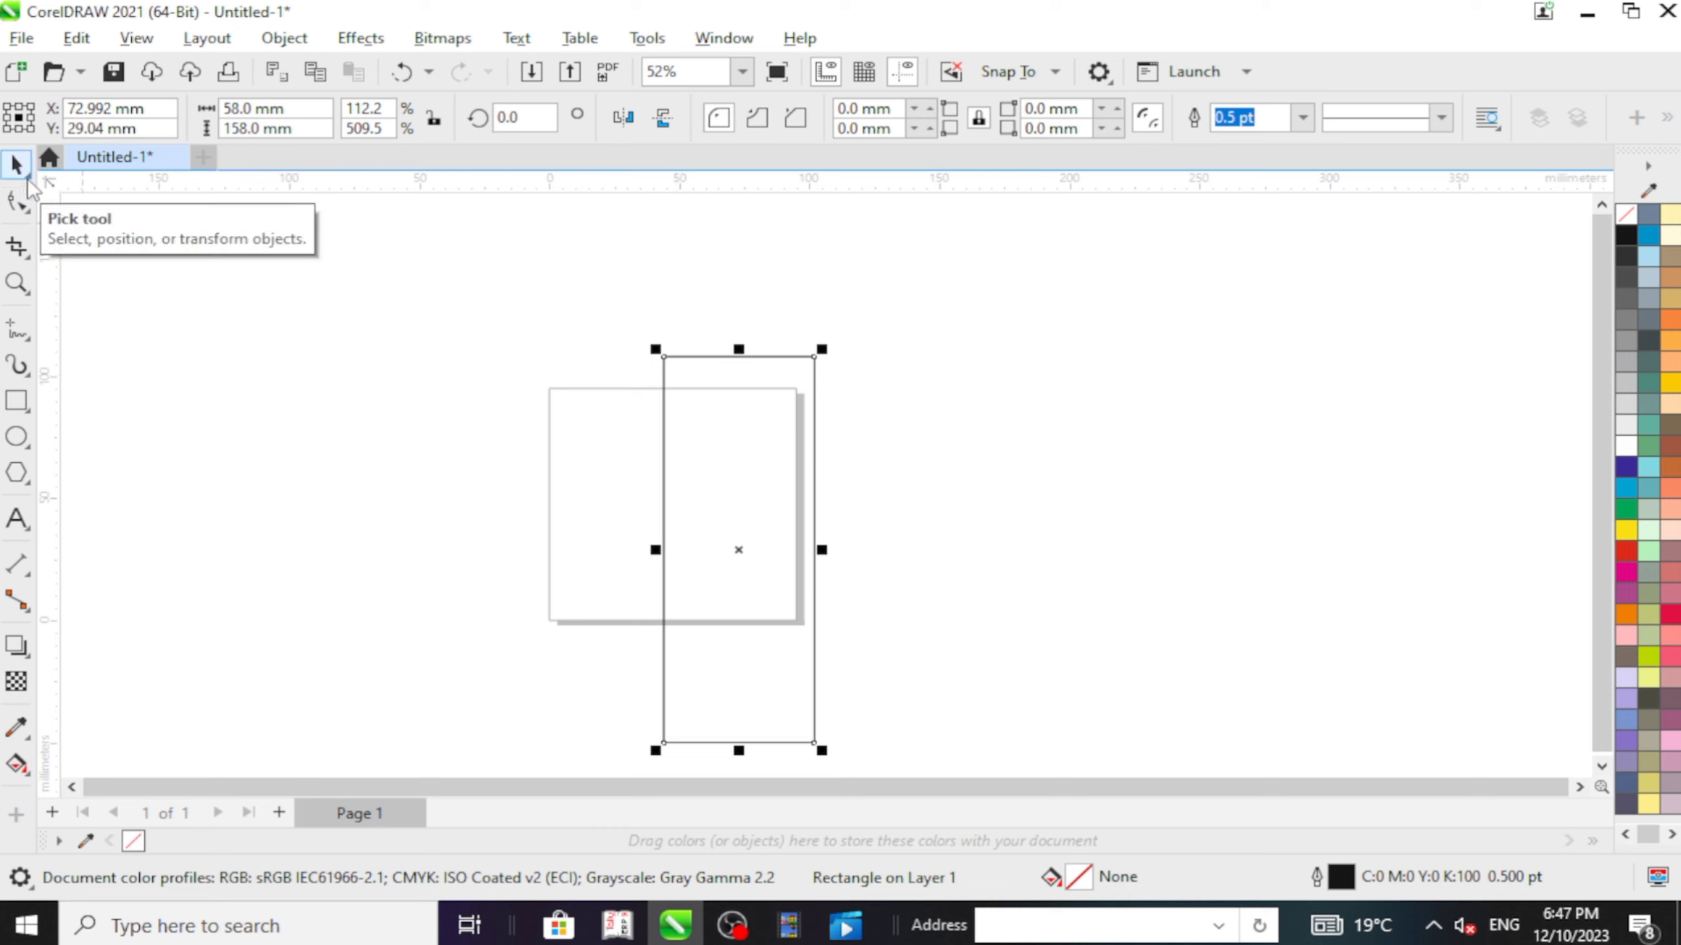
Step: Switch to the Freehand Pick tool and move the rectangle to about X 77.6 mm, Y 55.4 mm
left_click(28, 178)
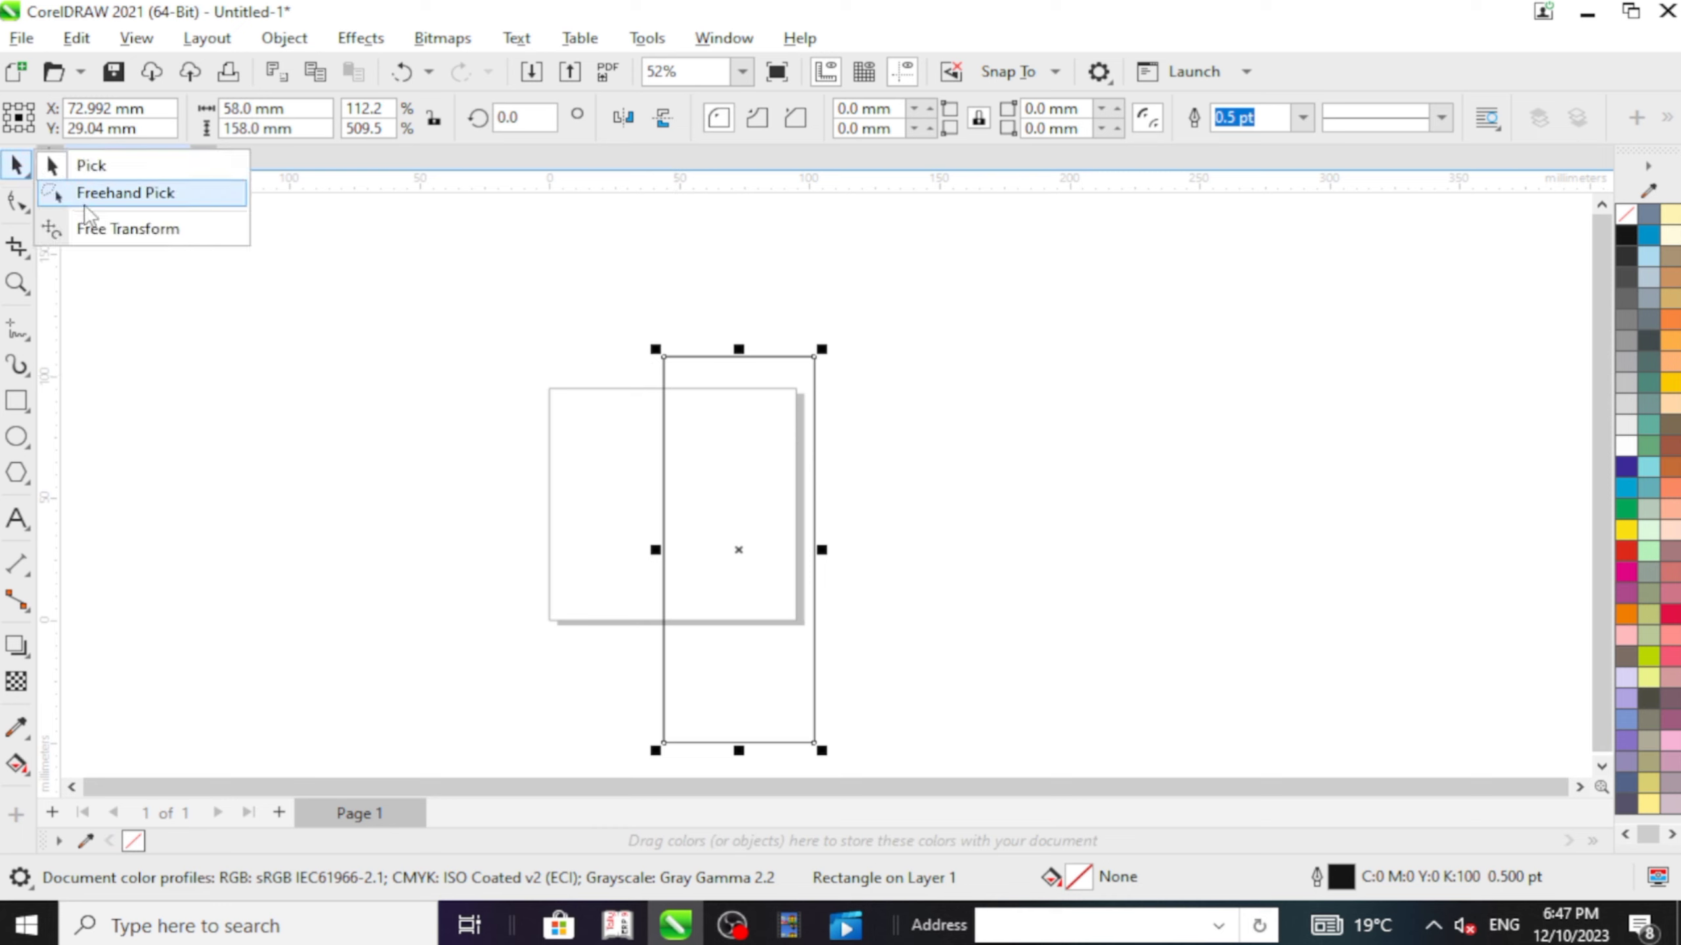
left_click(83, 204)
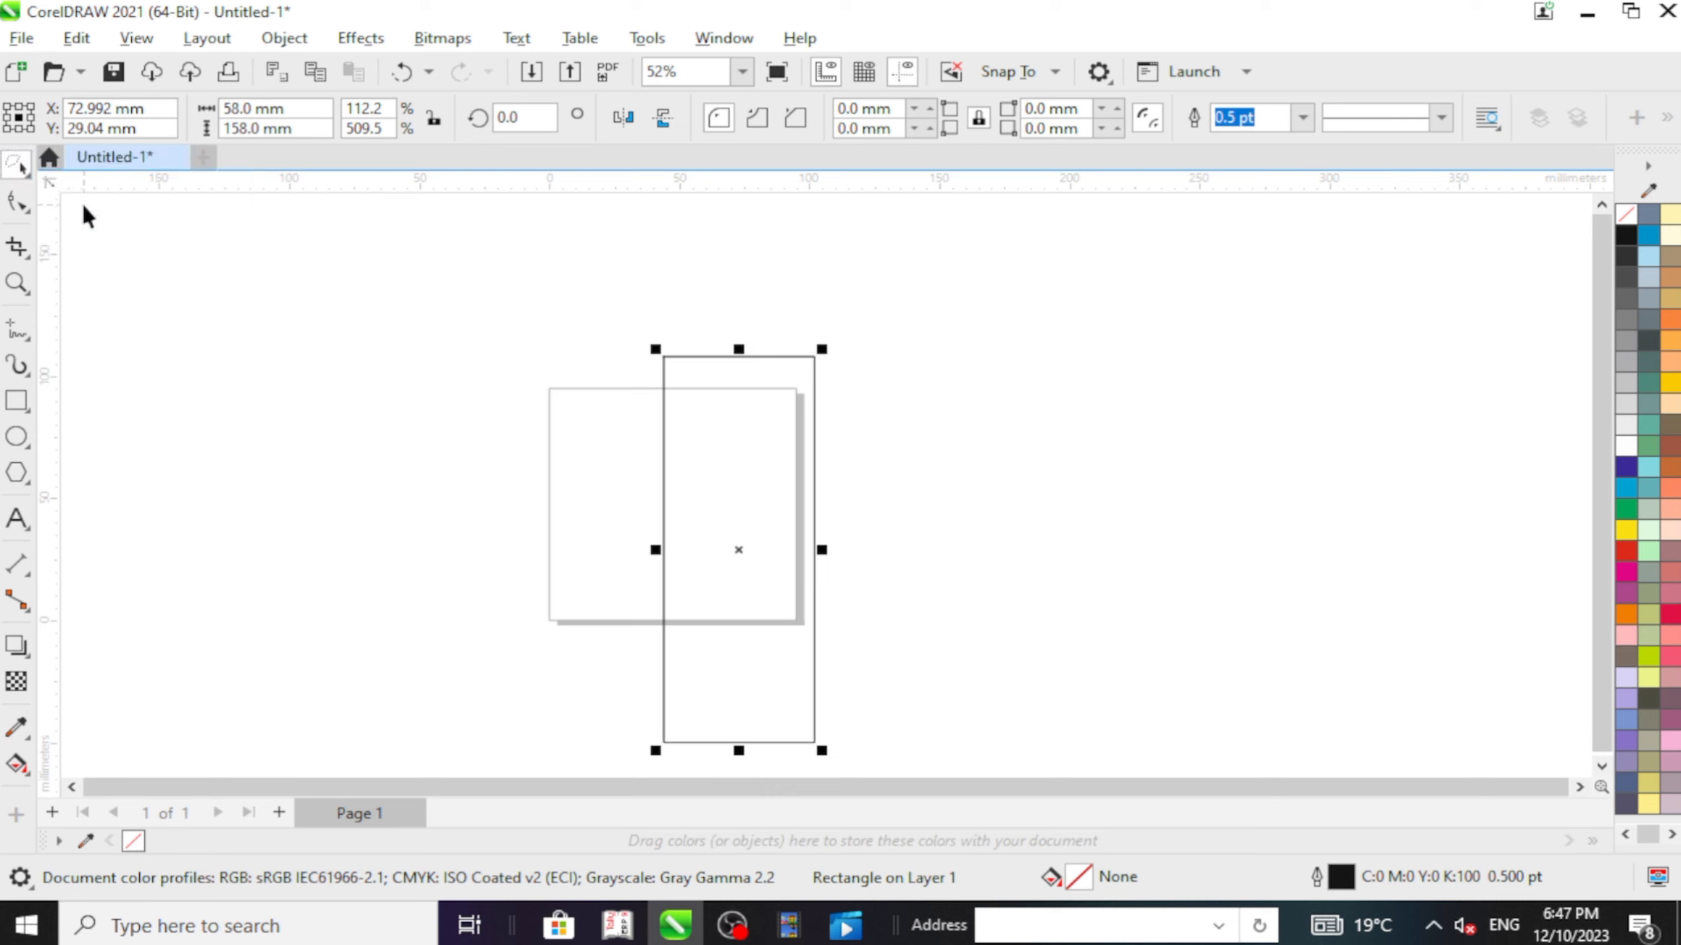
left_click_drag(744, 411, 439, 319)
left_click_drag(529, 361, 704, 368)
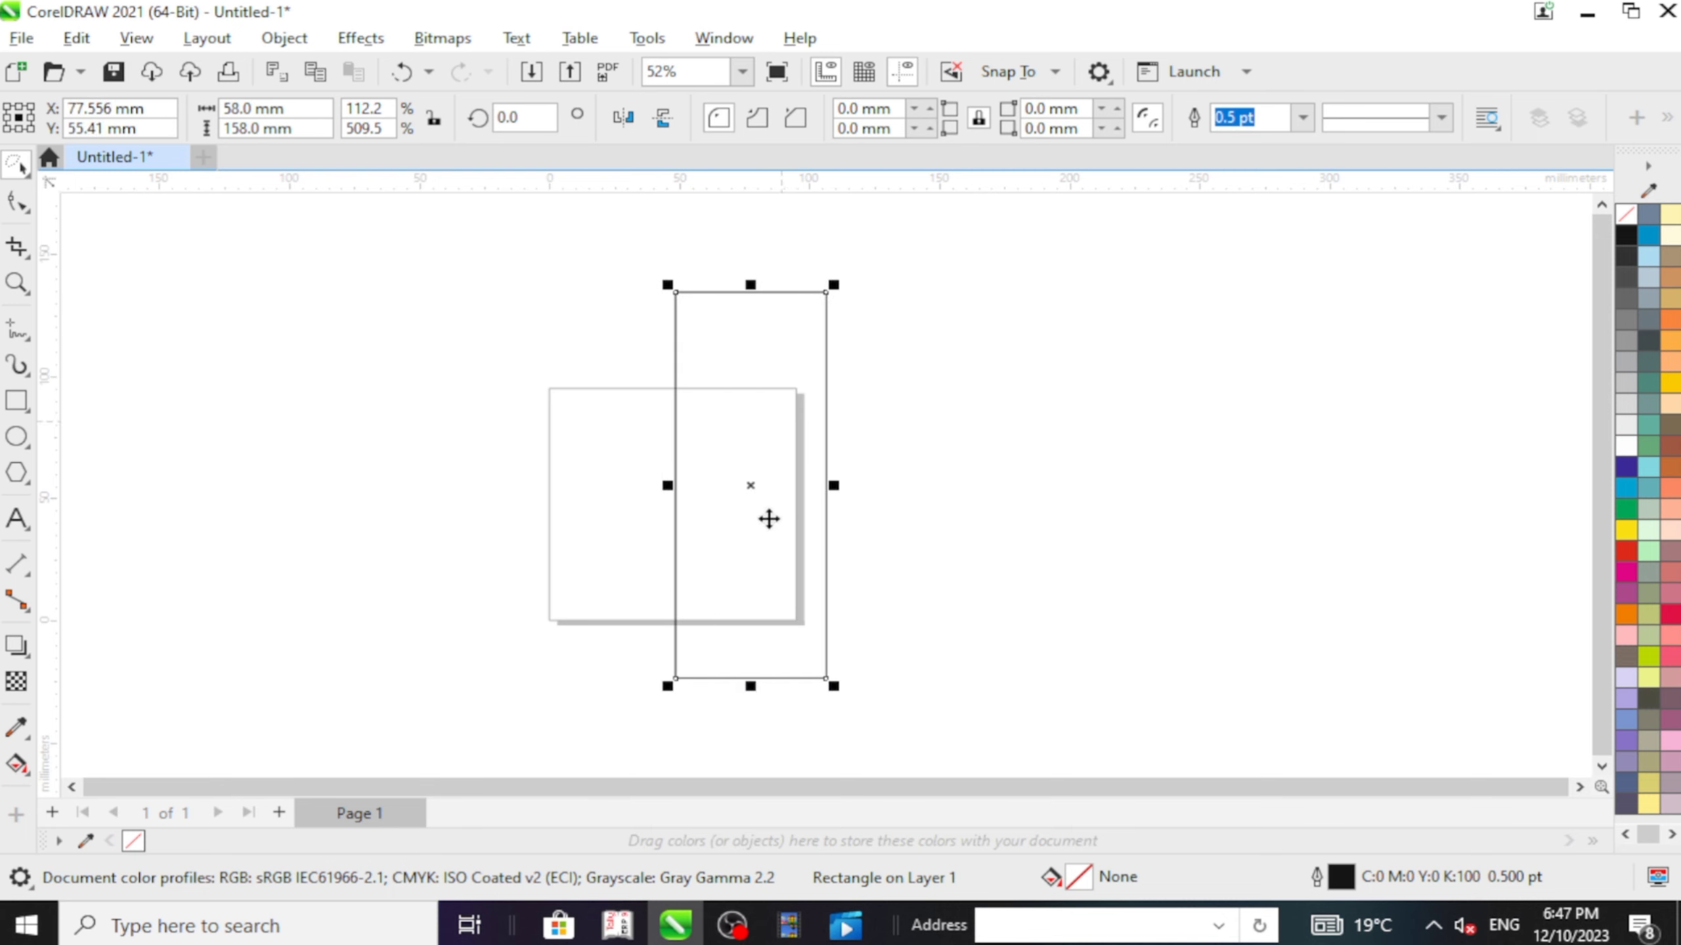
Step: Rotate the rectangle freehand to about 10 degrees, and set its rotation angle to exactly 90 degrees
left_click(750, 491)
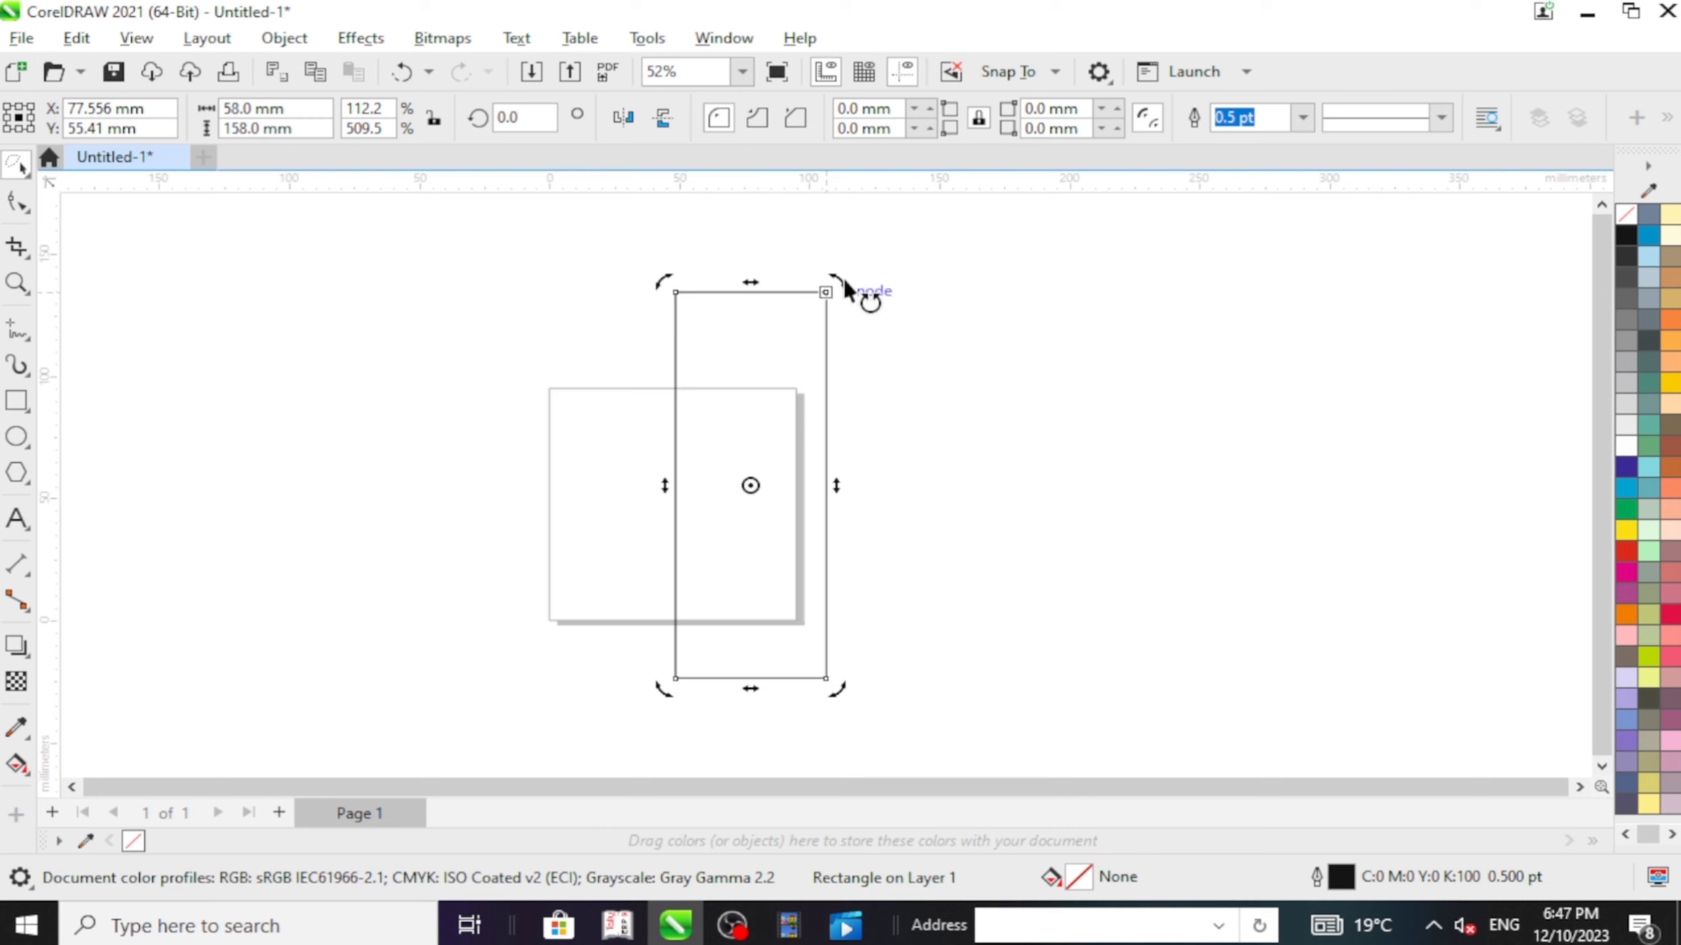
left_click_drag(909, 334, 776, 304)
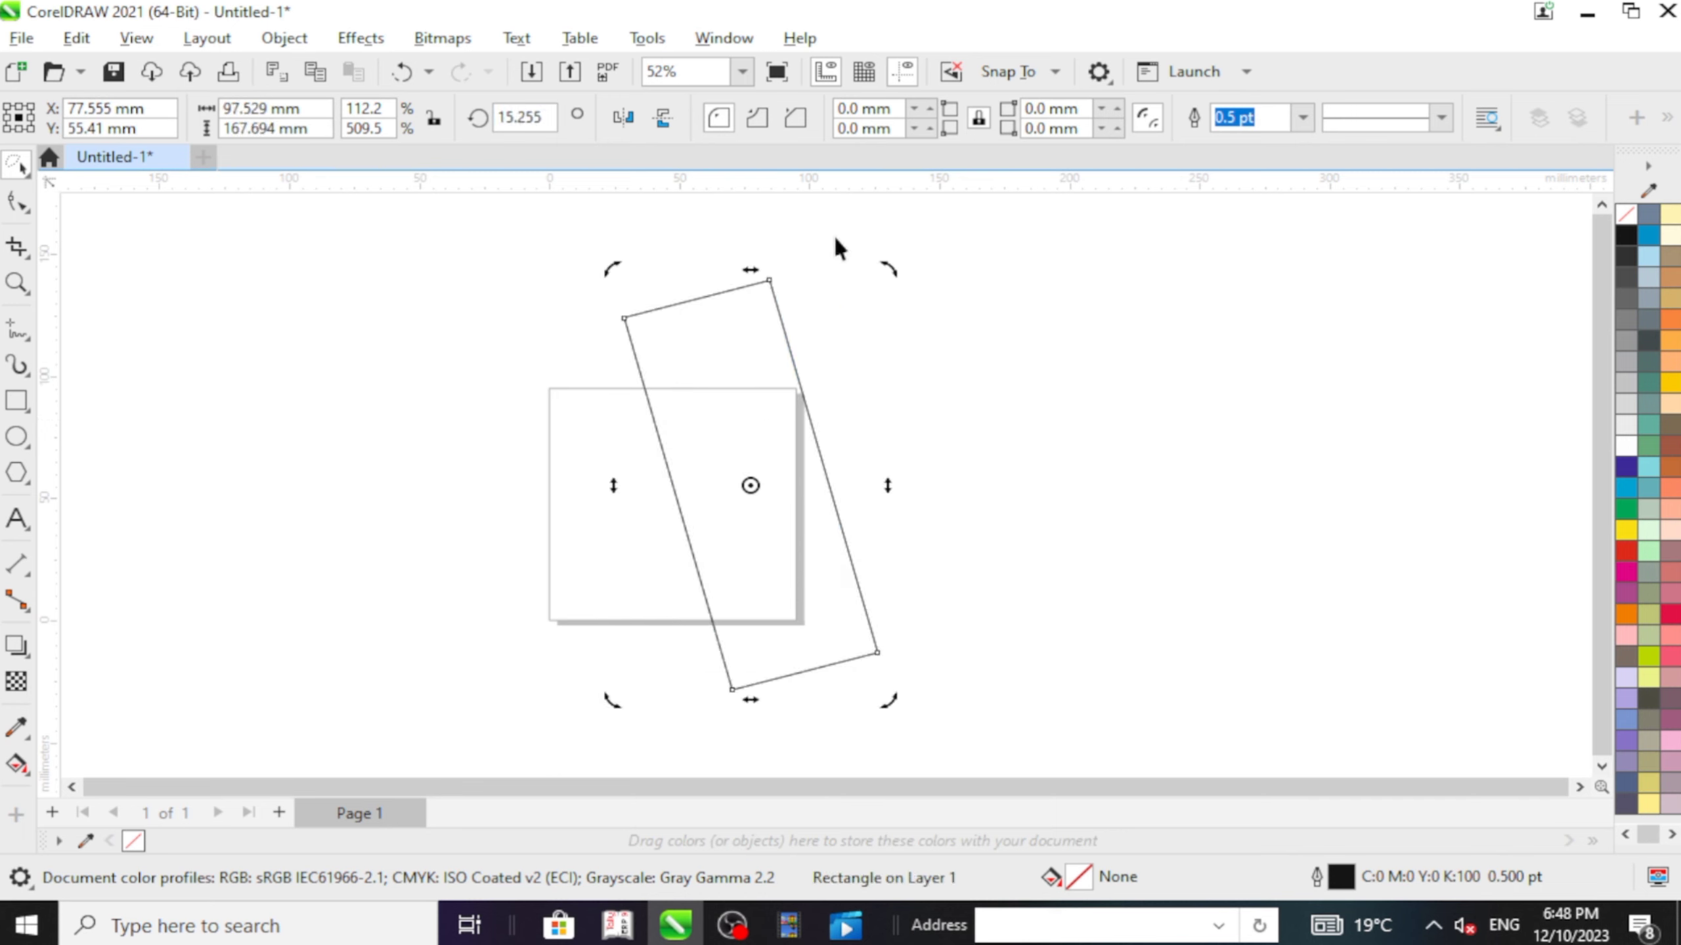
left_click_drag(887, 278, 919, 282)
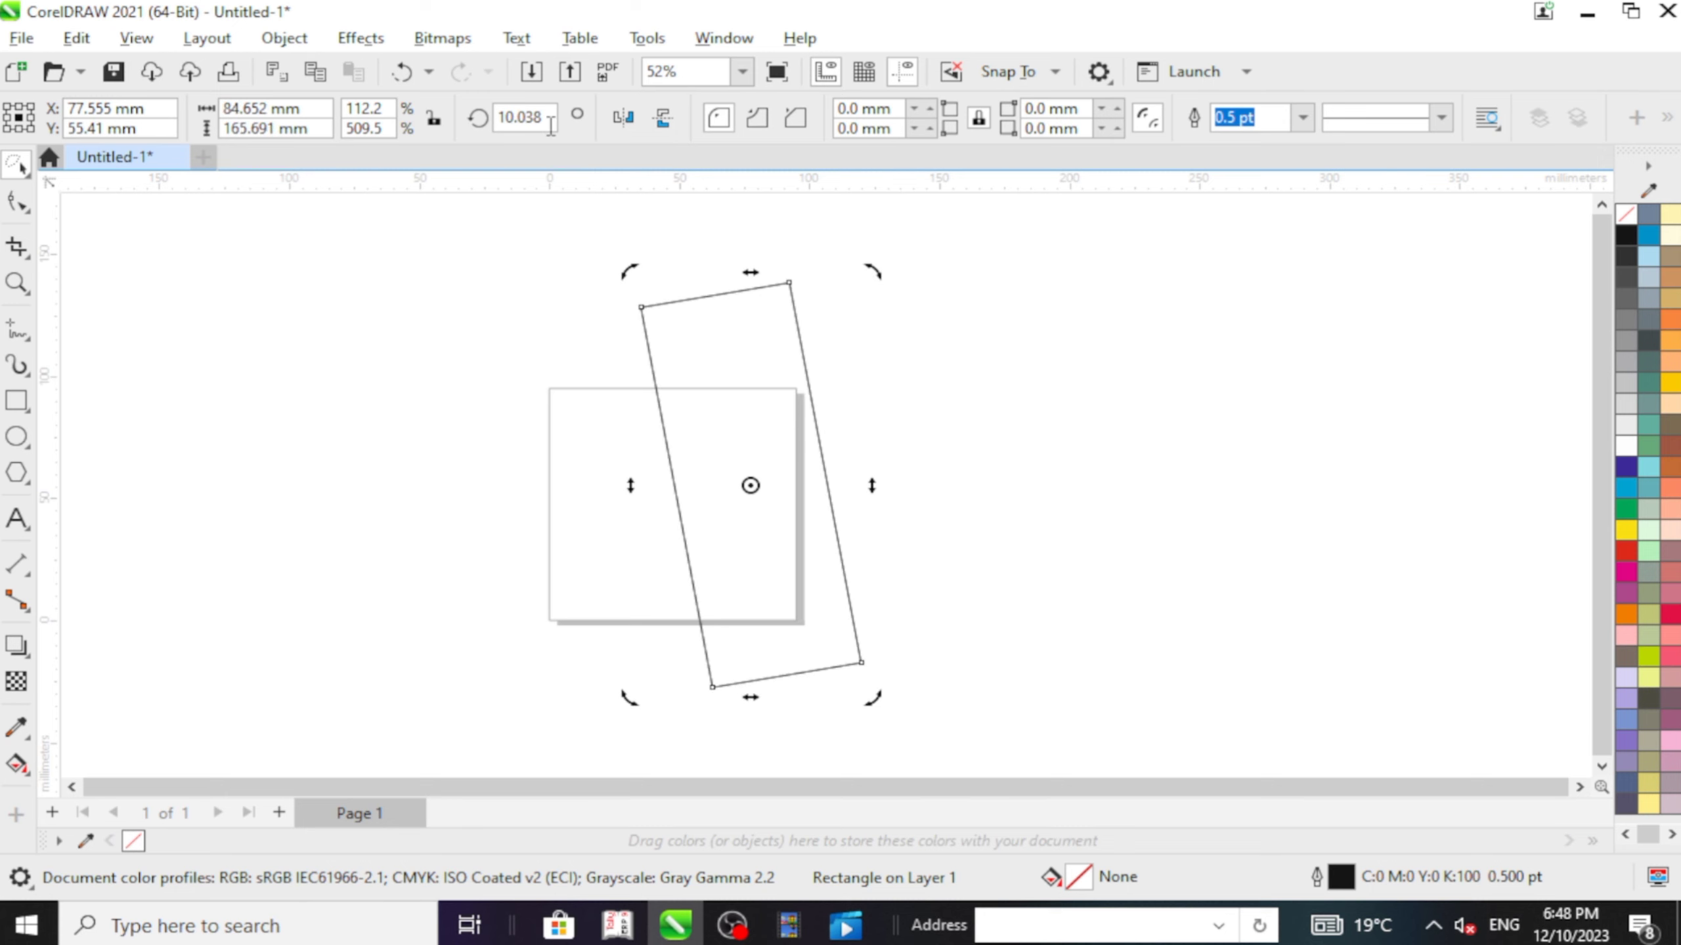
left_click_drag(543, 118, 354, 85)
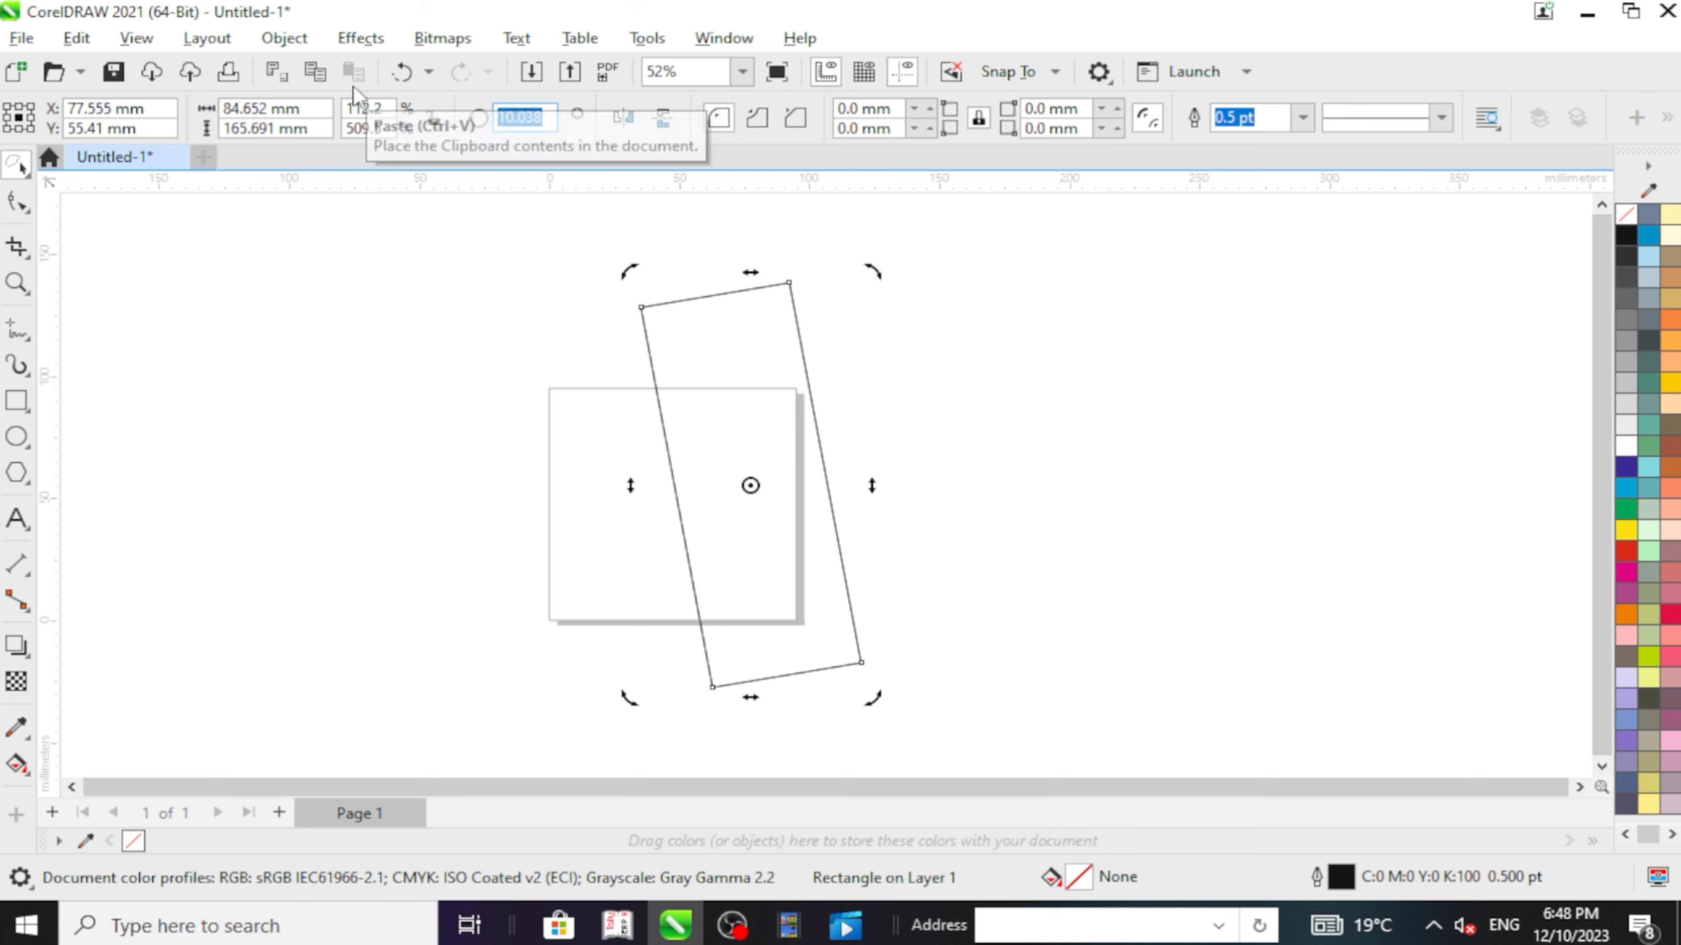
type("0")
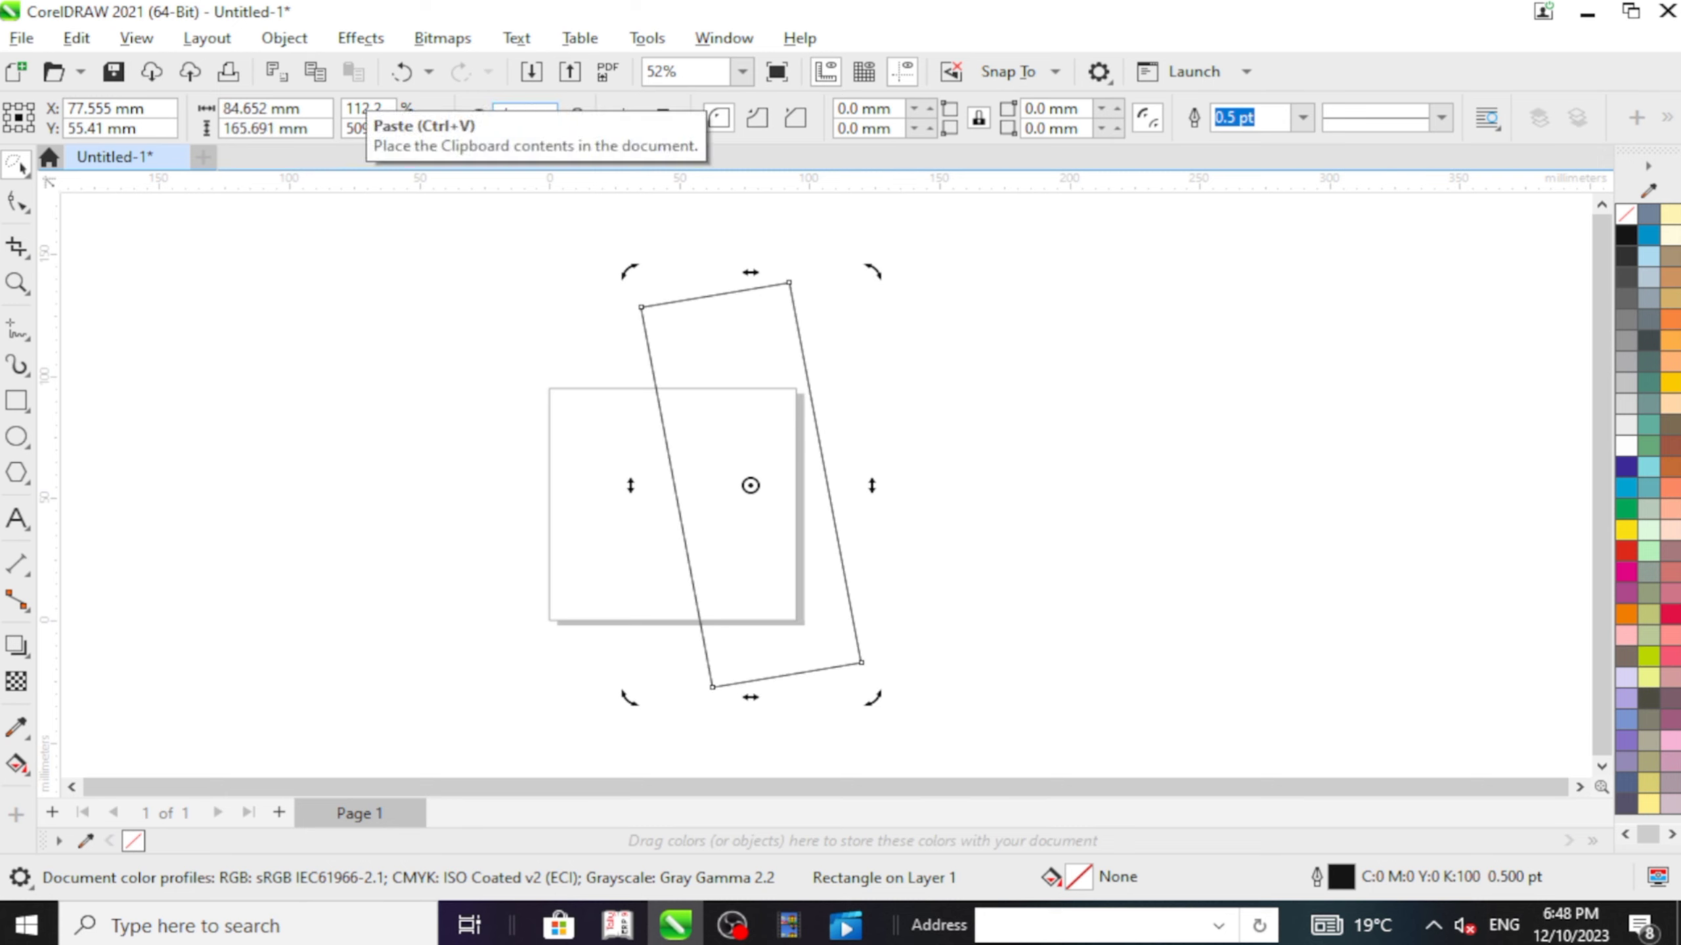
key("Return")
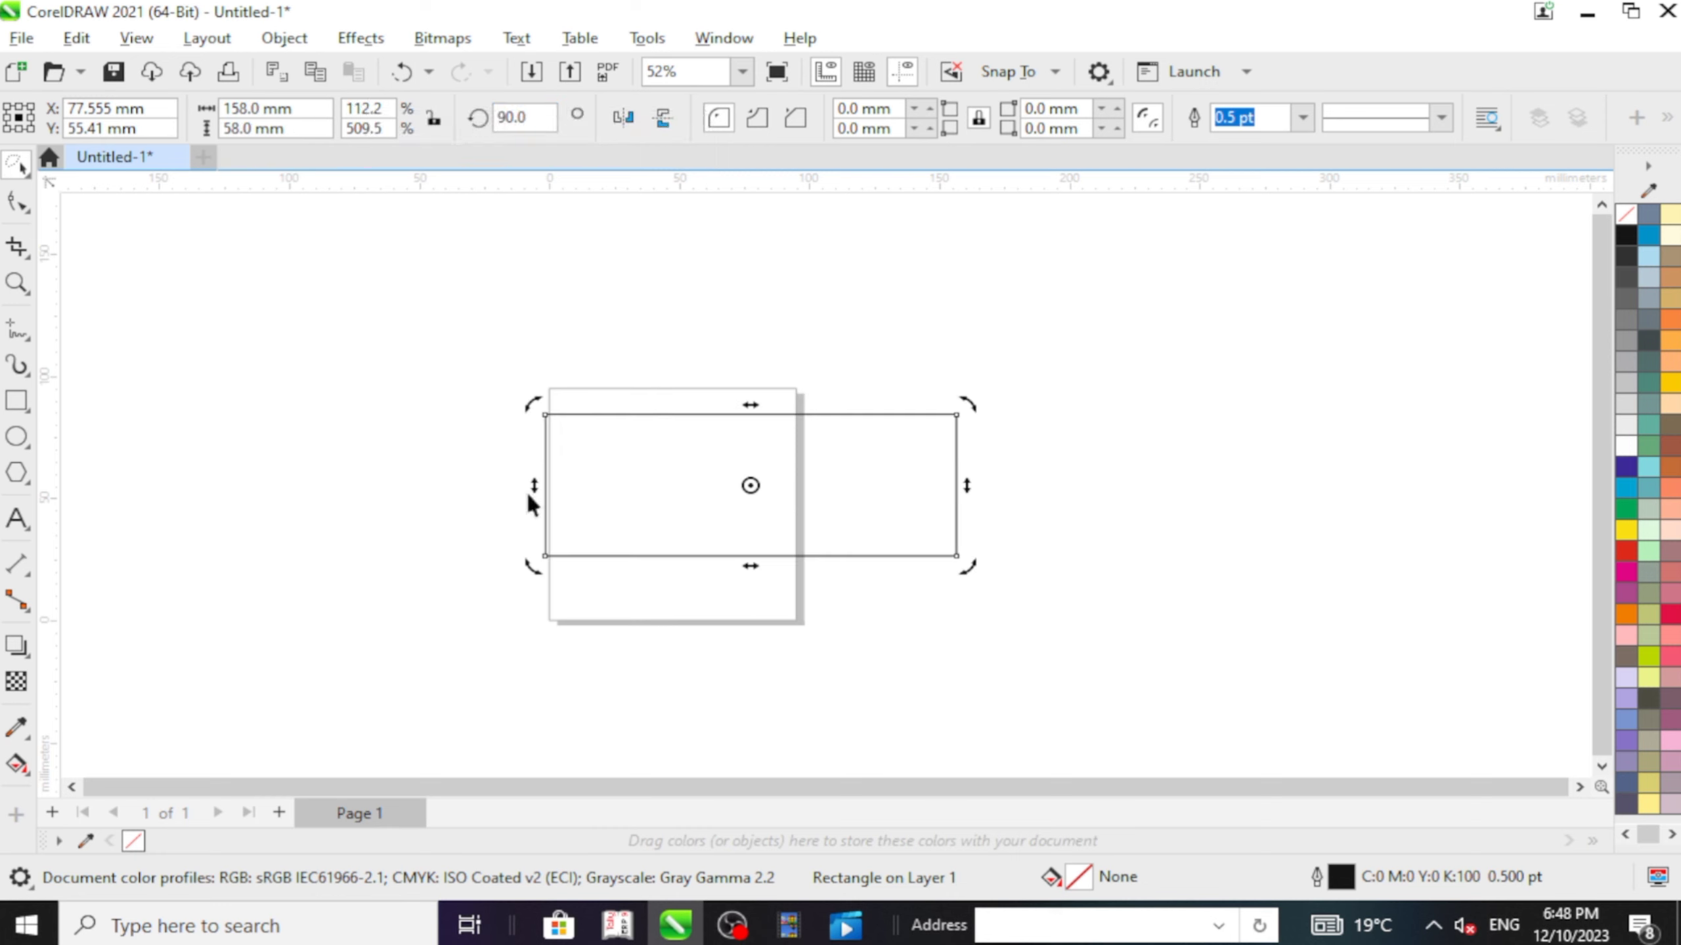
Step: Skew the rectangle slightly by its side, set its rotation angle to 360 degrees, and deselect it
left_click_drag(533, 486, 529, 490)
left_click(520, 245)
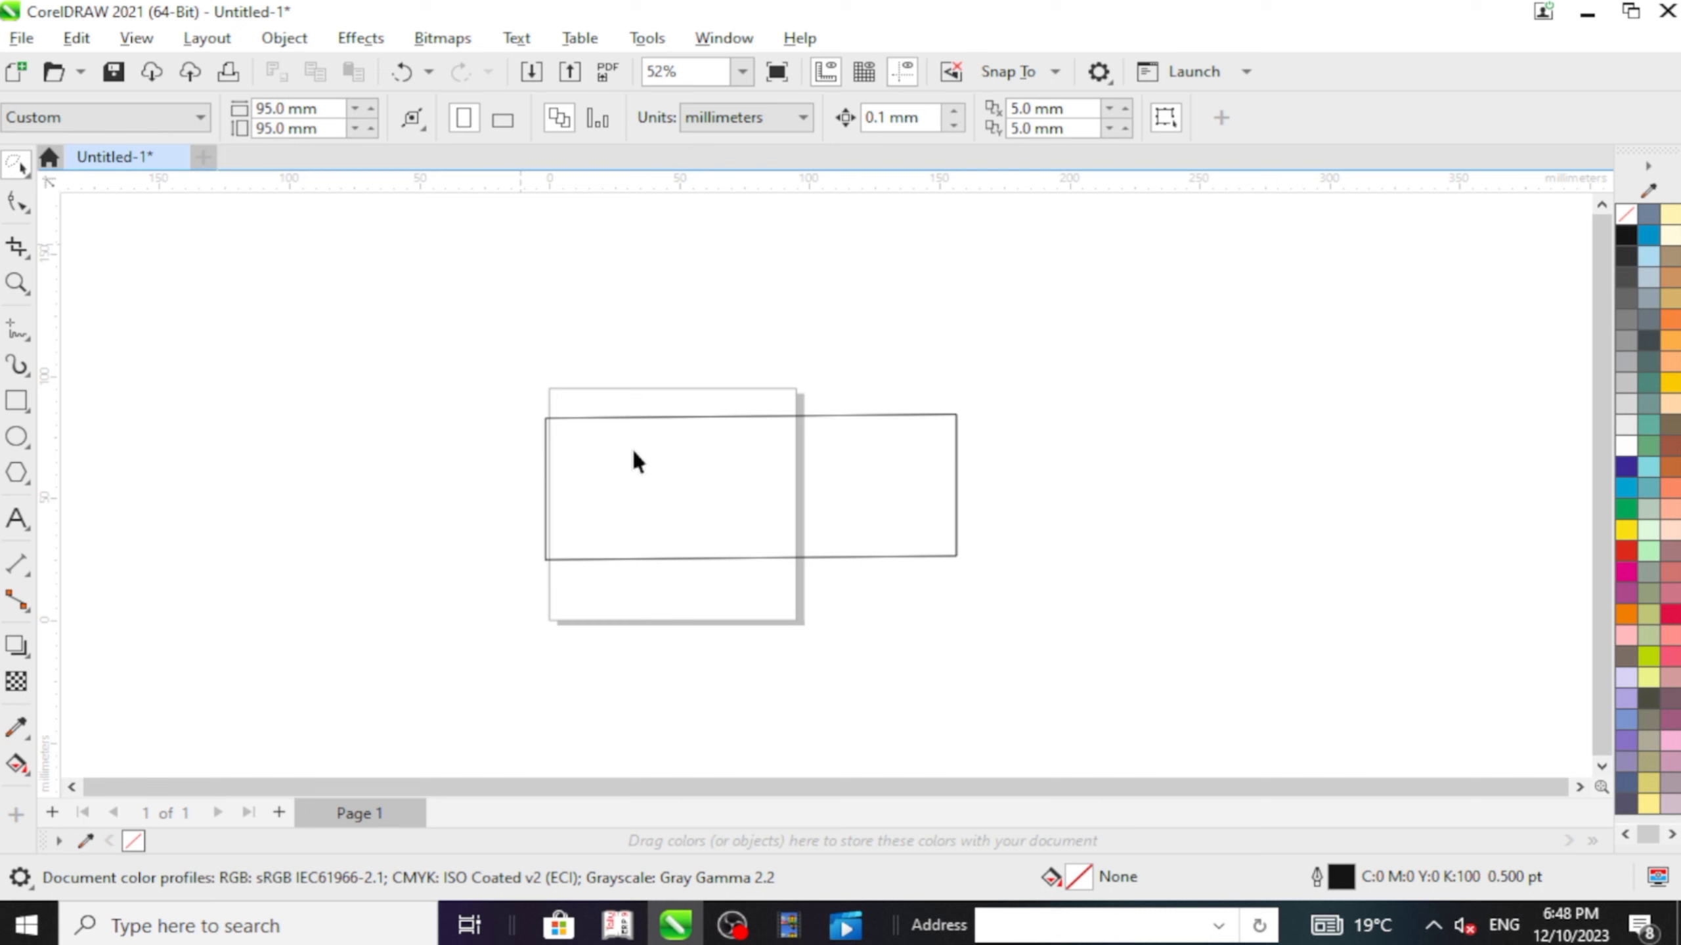
left_click(690, 506)
left_click_drag(541, 115, 471, 123)
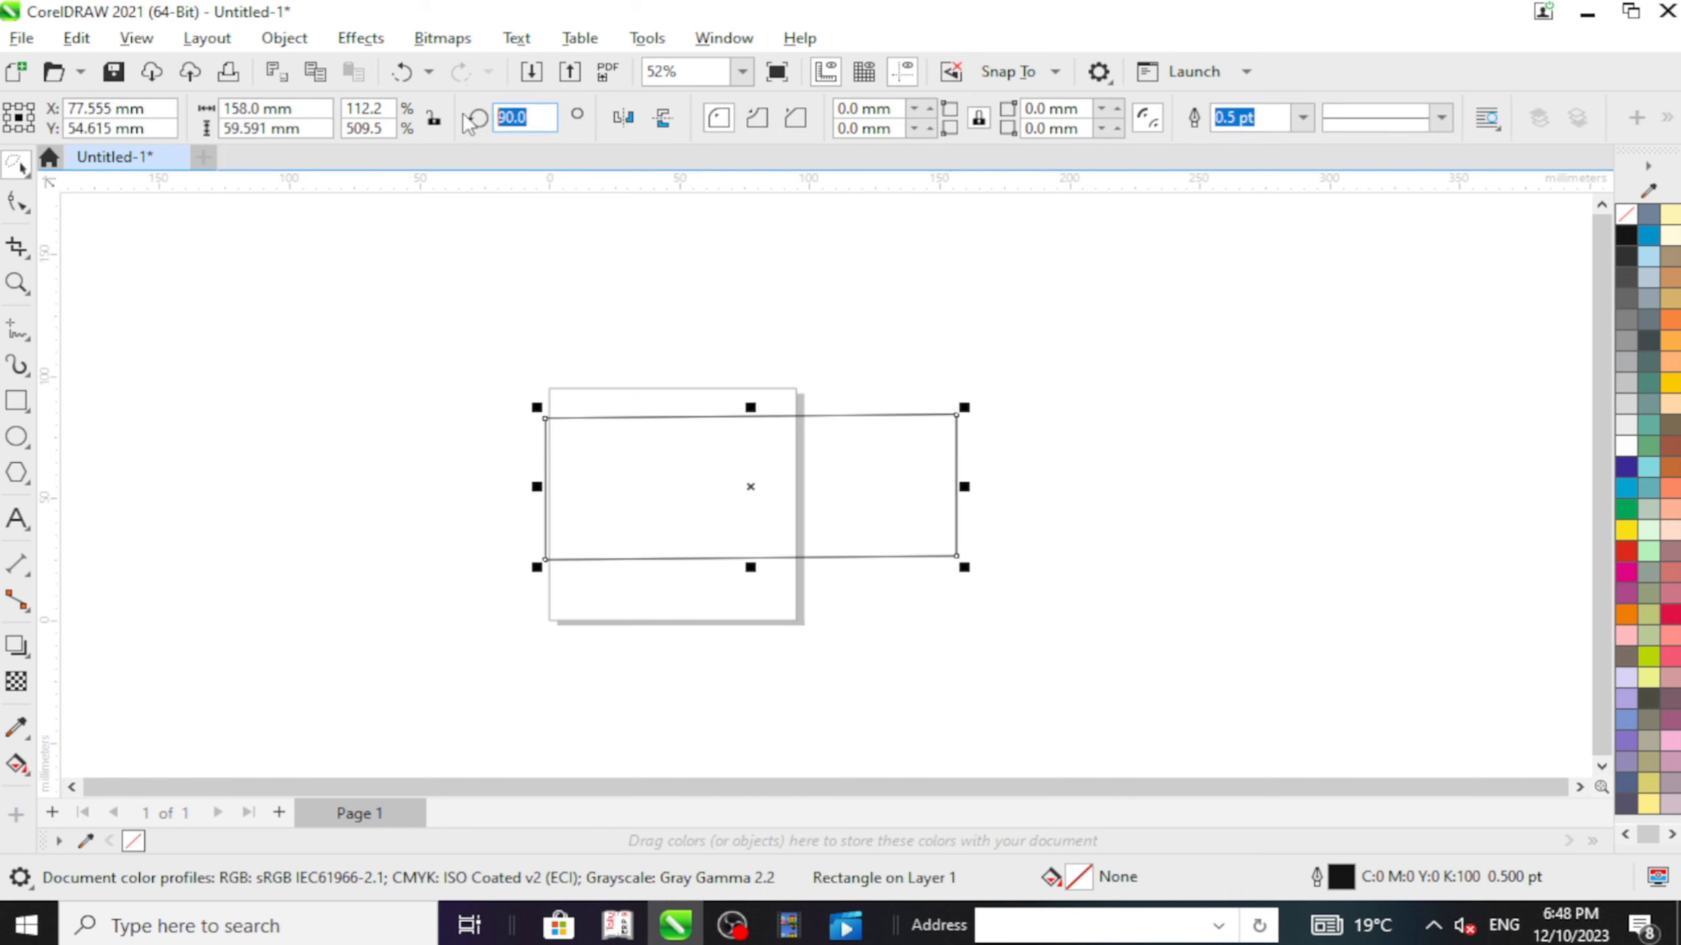
type("360")
key("Return")
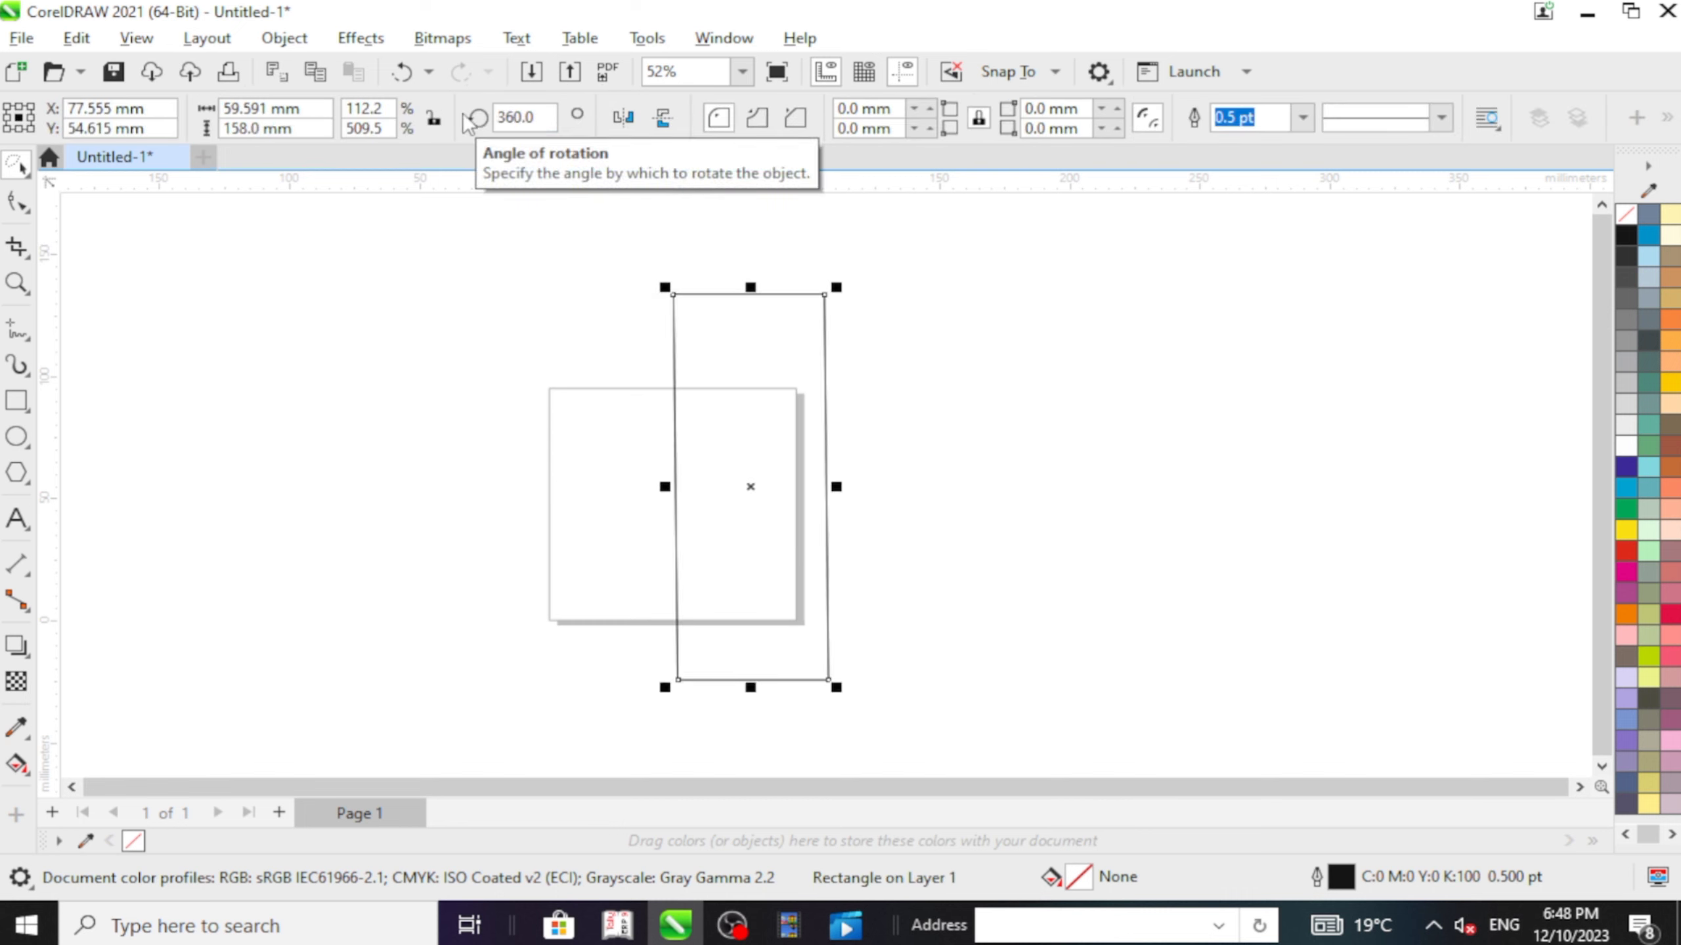
left_click(570, 405)
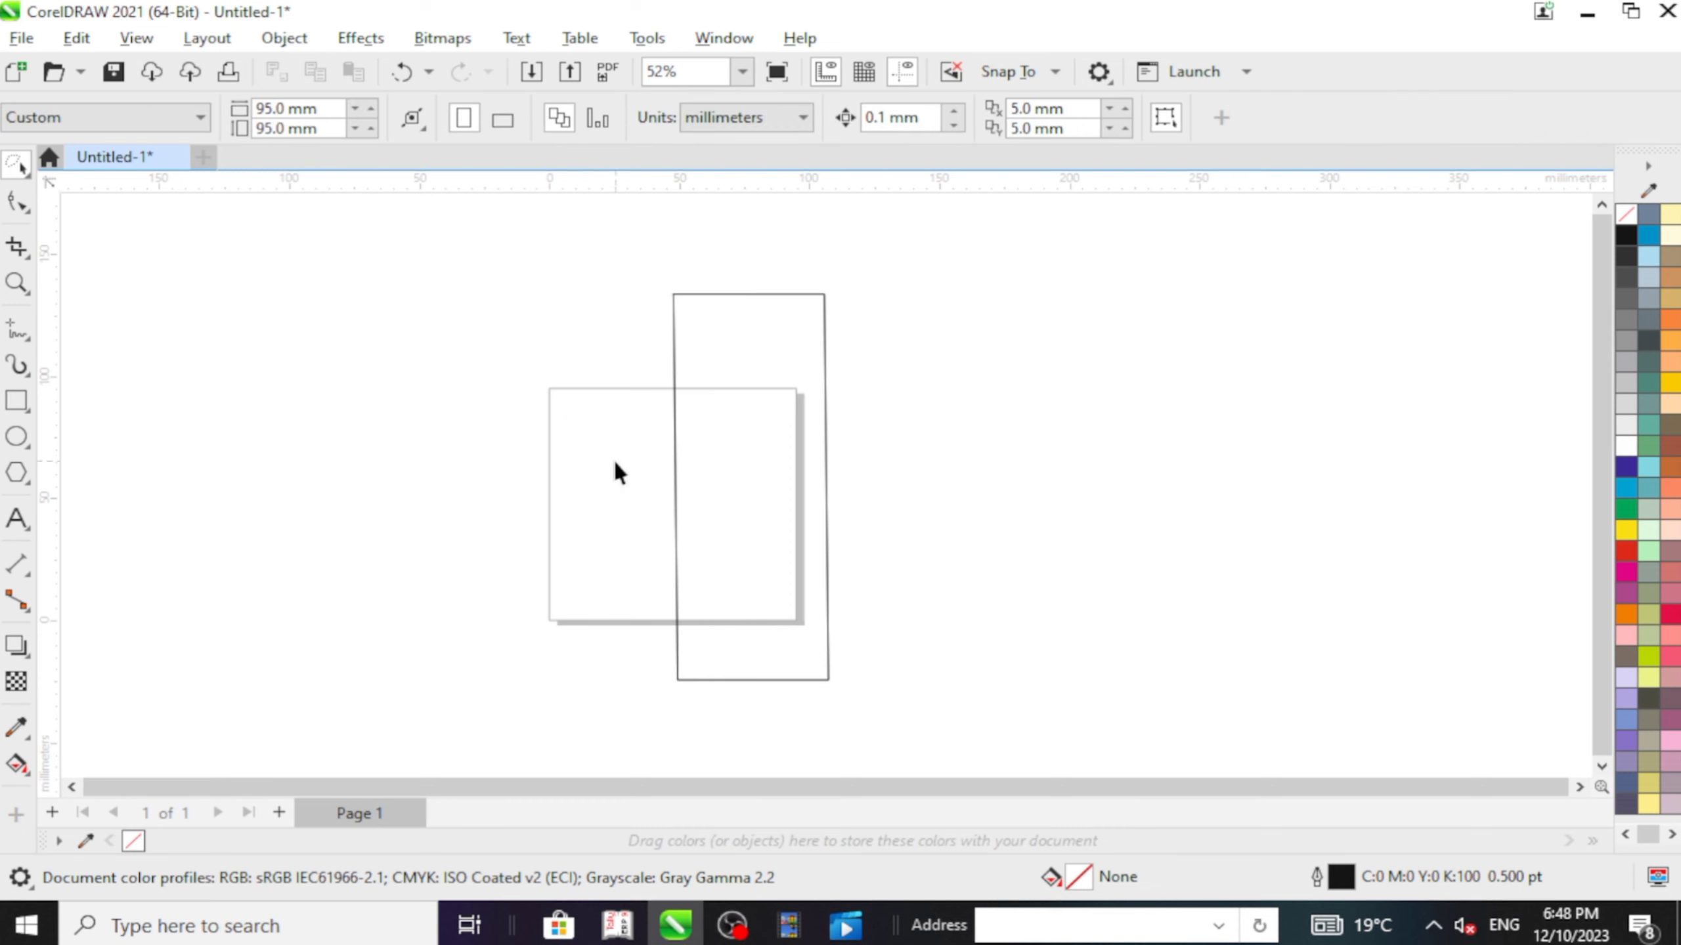
Step: Shorten the rectangle to about 88.3 mm high and place it over the page's left edge at about X 10.1 mm, Y 29.9 mm
left_click(776, 416)
left_click_drag(761, 492, 454, 454)
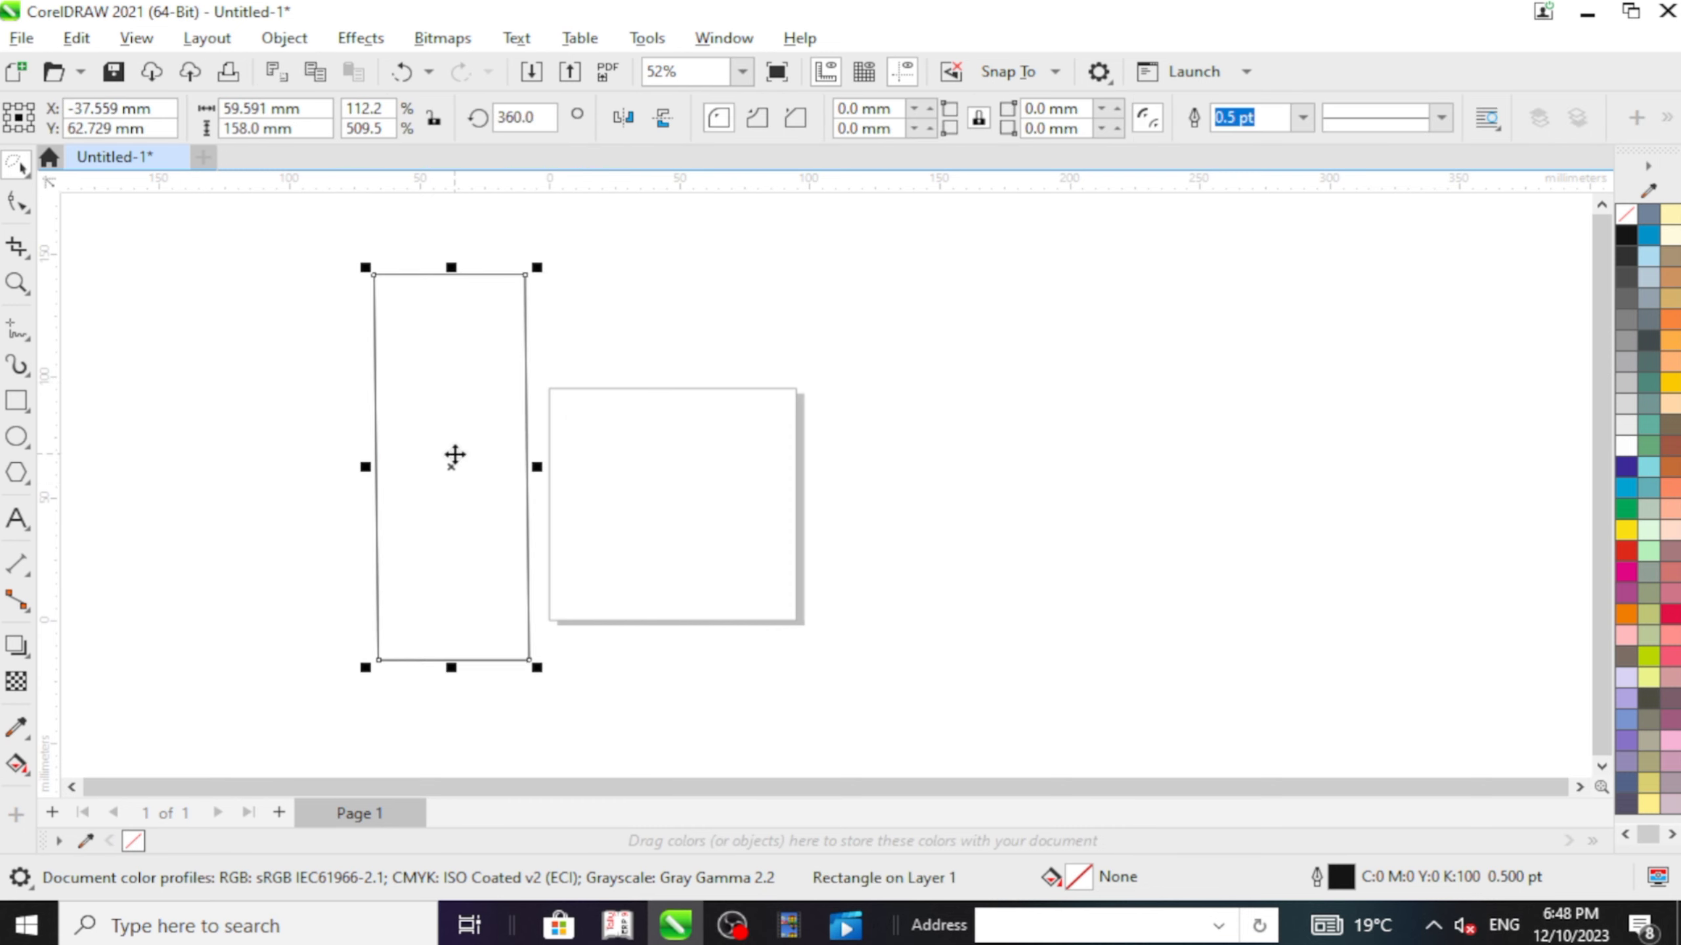
left_click_drag(451, 268, 492, 441)
left_click_drag(481, 507, 605, 502)
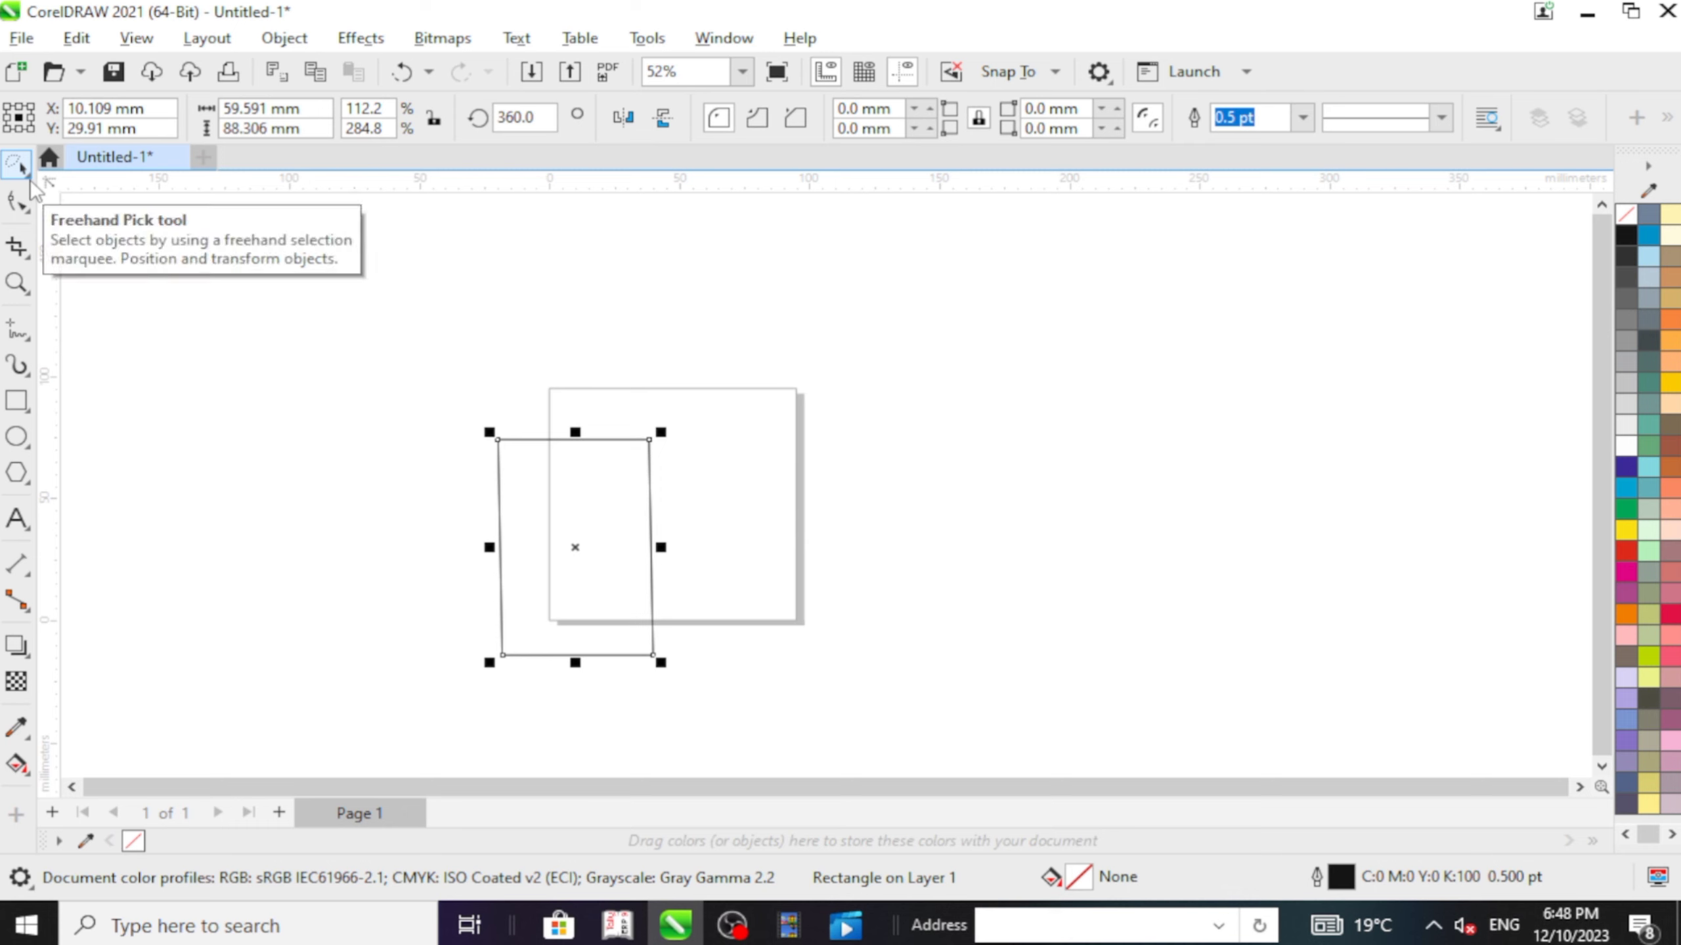
Step: Rotate the rectangle freely with the Free Transform tool, and undo the last rotation
left_click(32, 186)
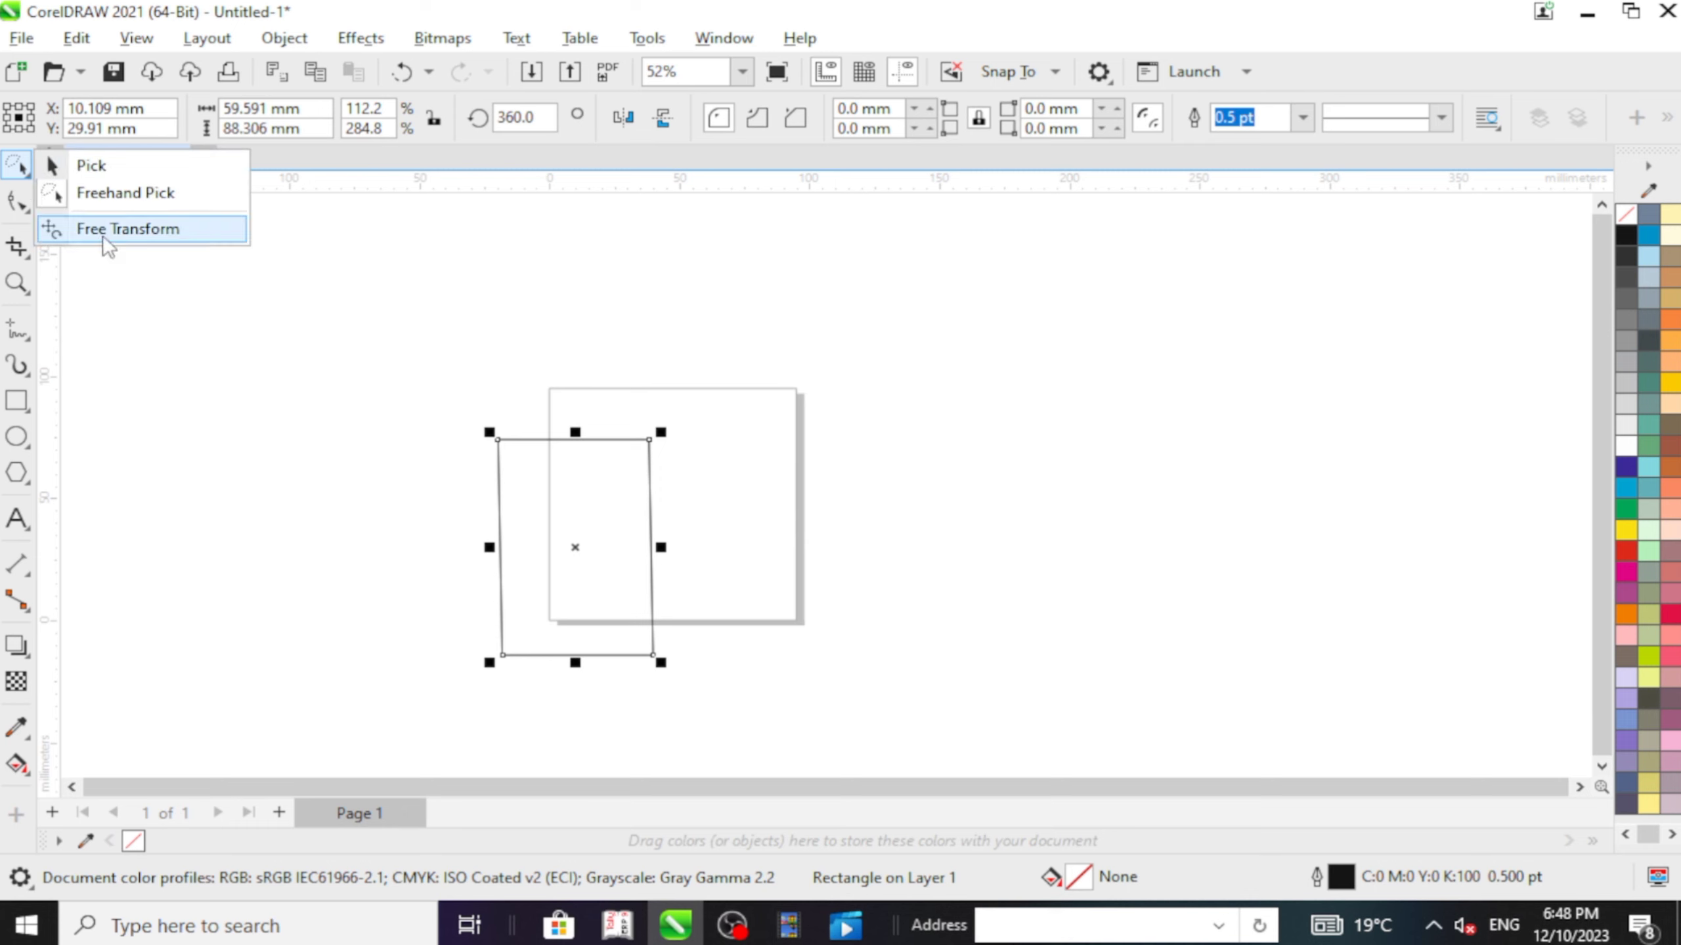
left_click(144, 233)
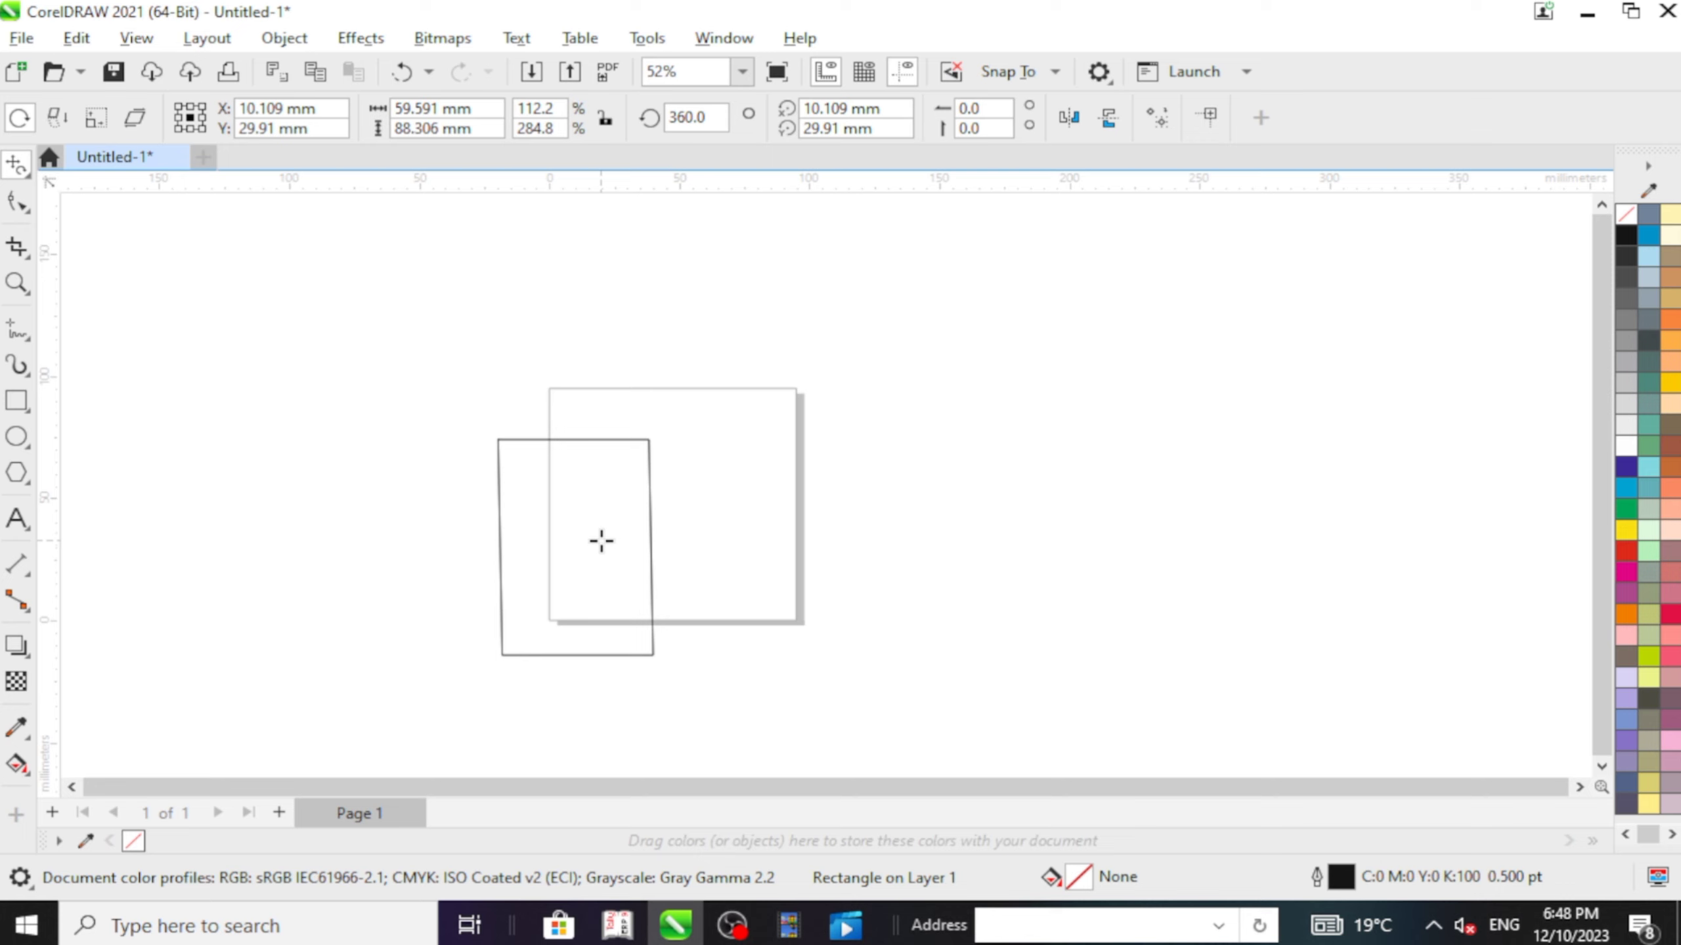
left_click_drag(601, 541, 705, 542)
left_click_drag(601, 488, 688, 504)
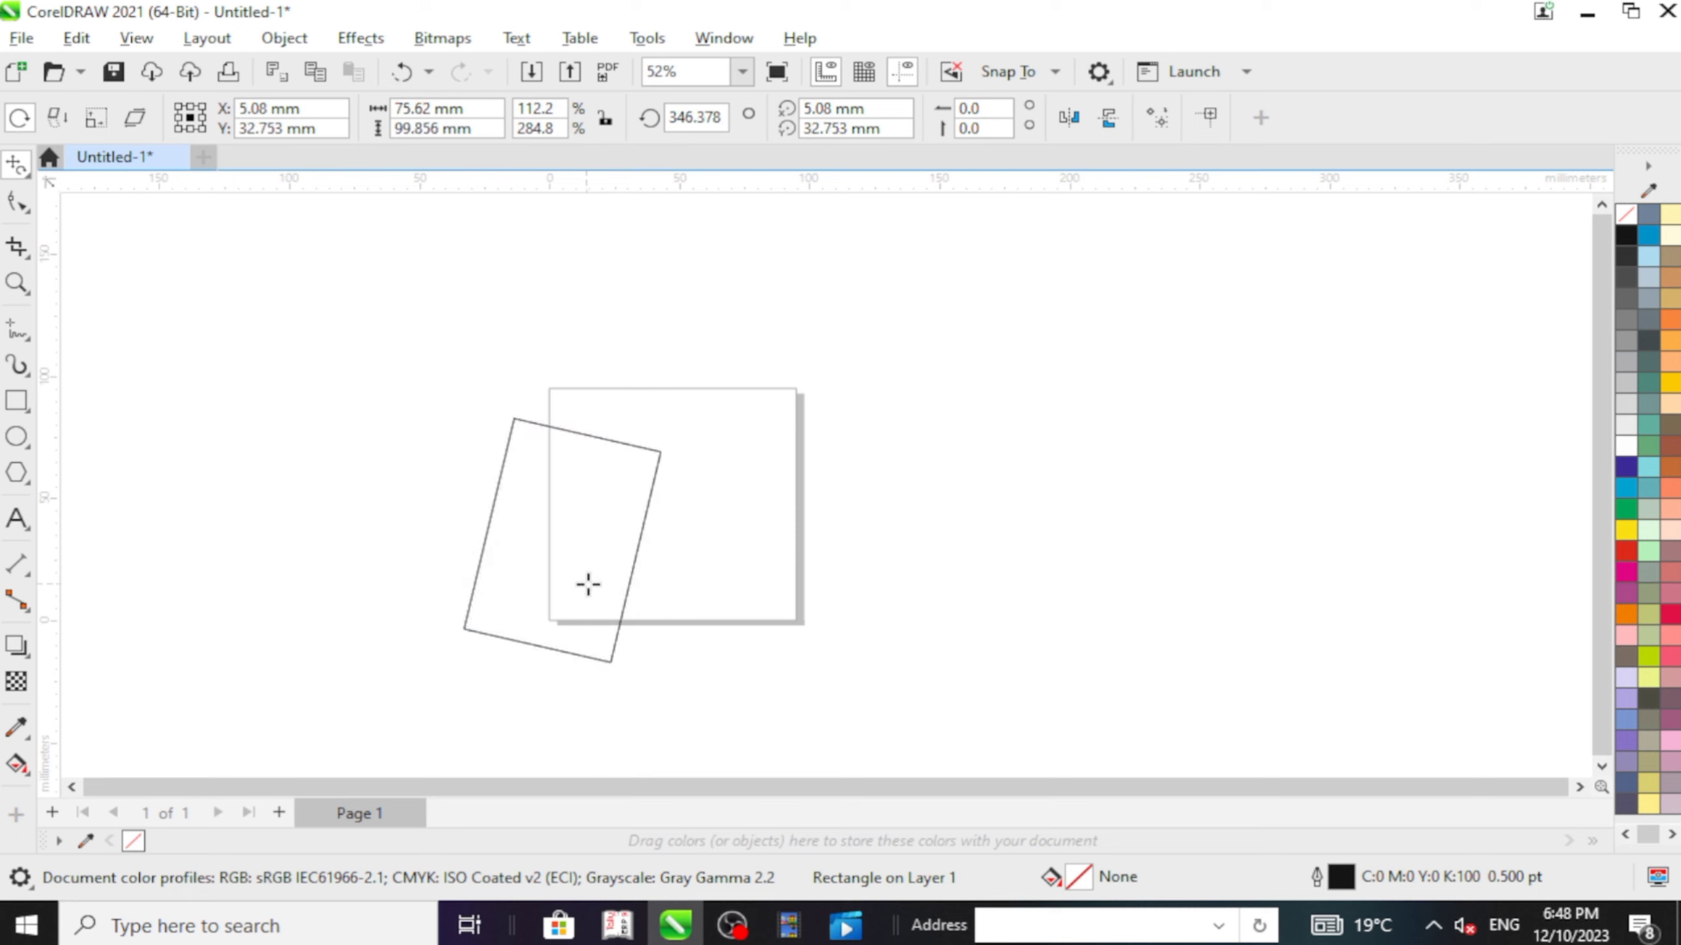
key("ctrl+z")
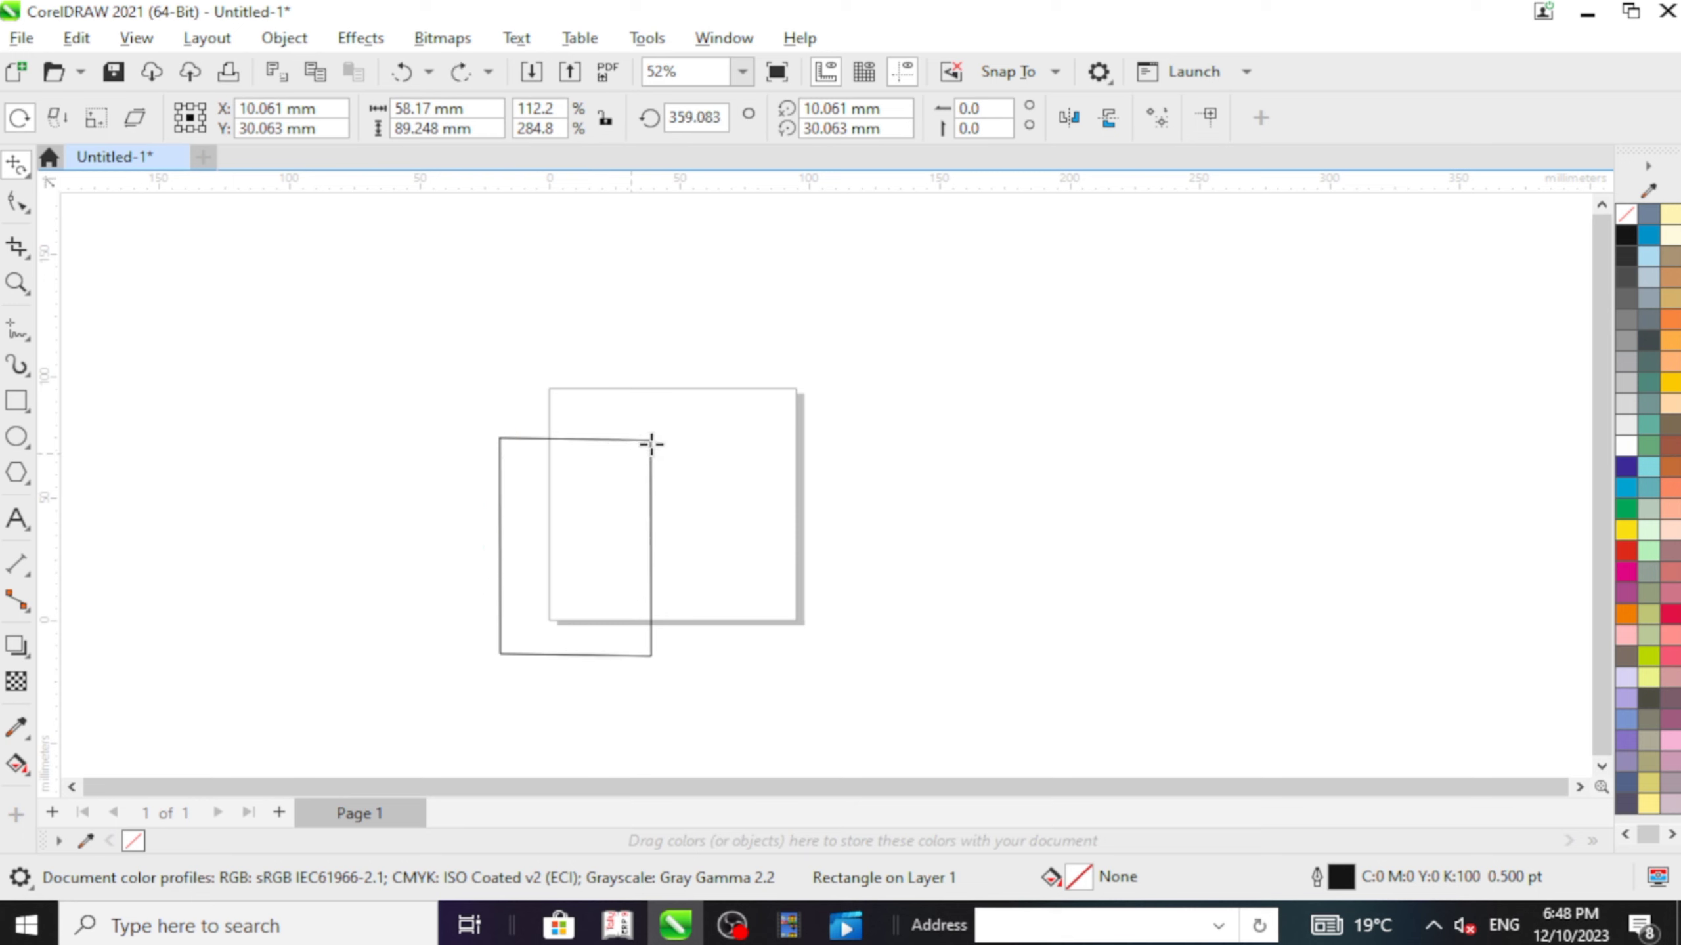
Step: Rotate and enlarge the rectangle to about 194.5 × 155.9 mm overall with the Free Transform tool, and delete it
left_click_drag(649, 443, 561, 509)
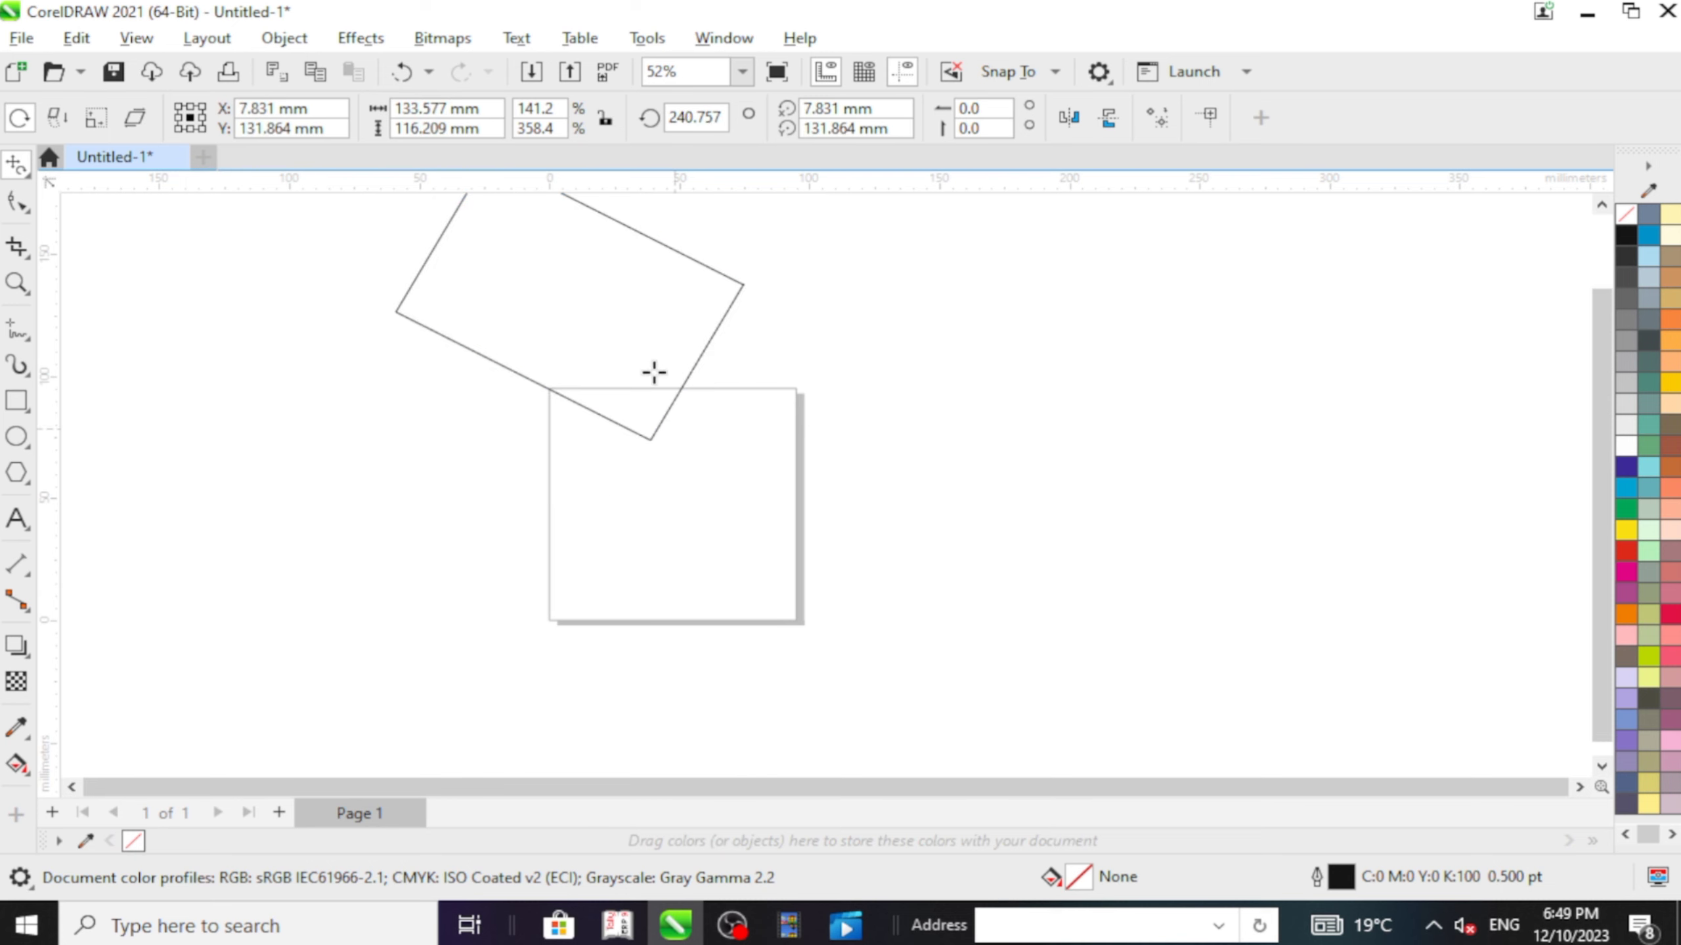
left_click_drag(651, 437, 698, 325)
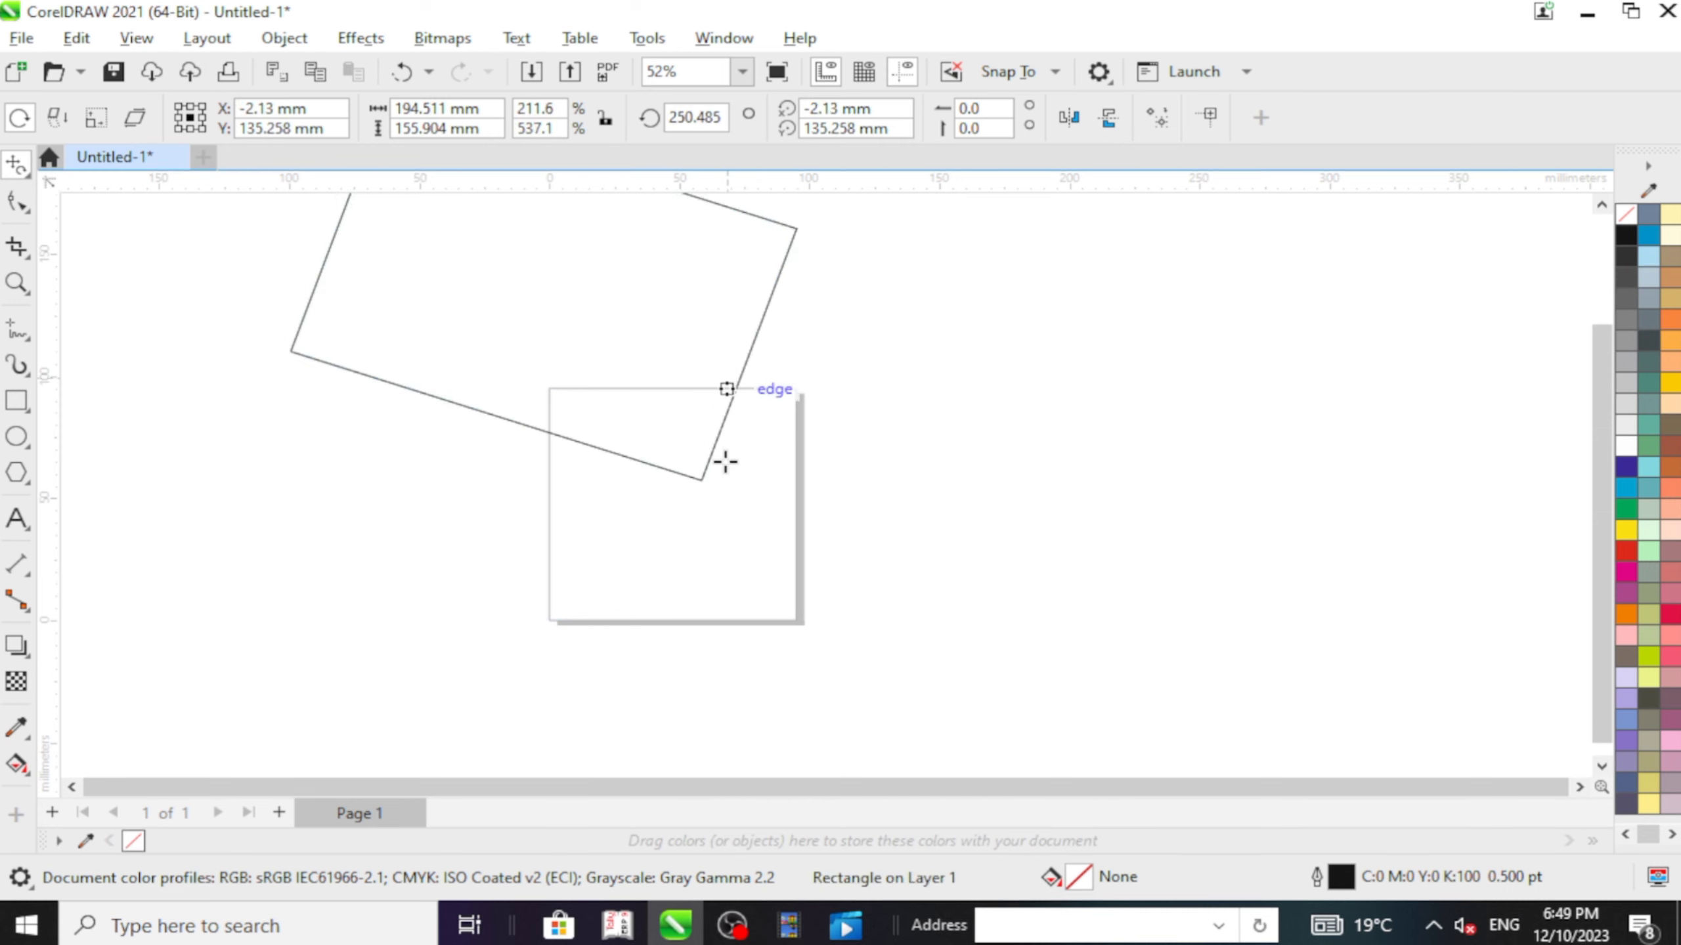
scroll(722, 463, "down", 2)
scroll(675, 273, "up", 1)
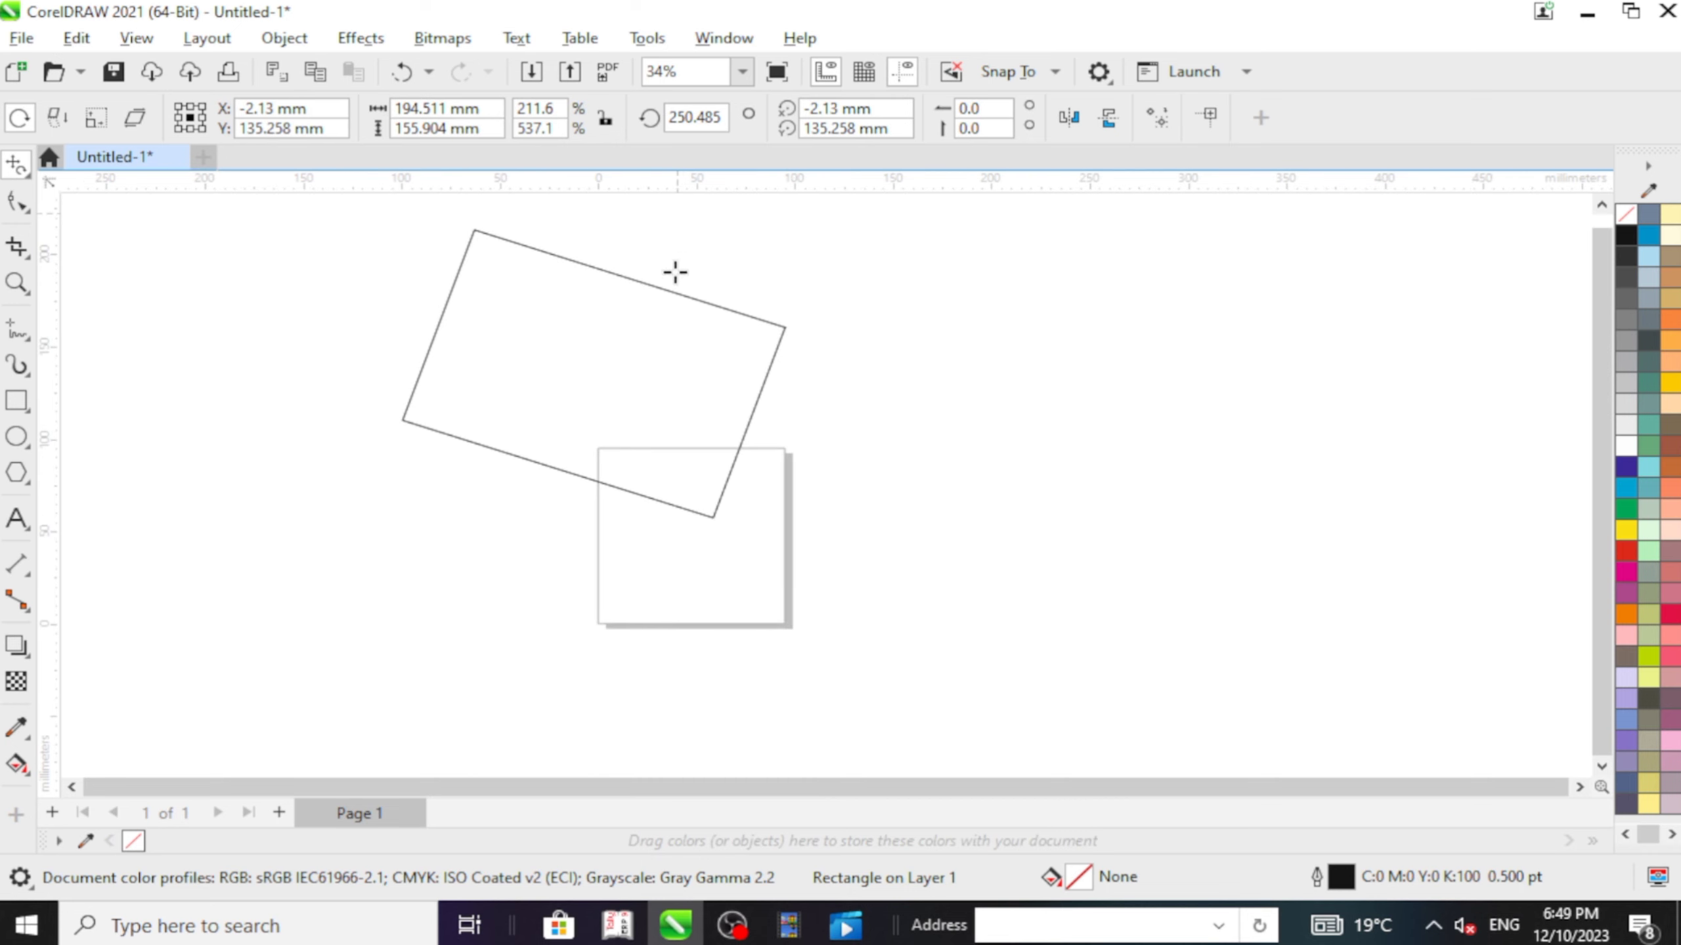
scroll(657, 638, "down", 1)
scroll(655, 385, "up", 1)
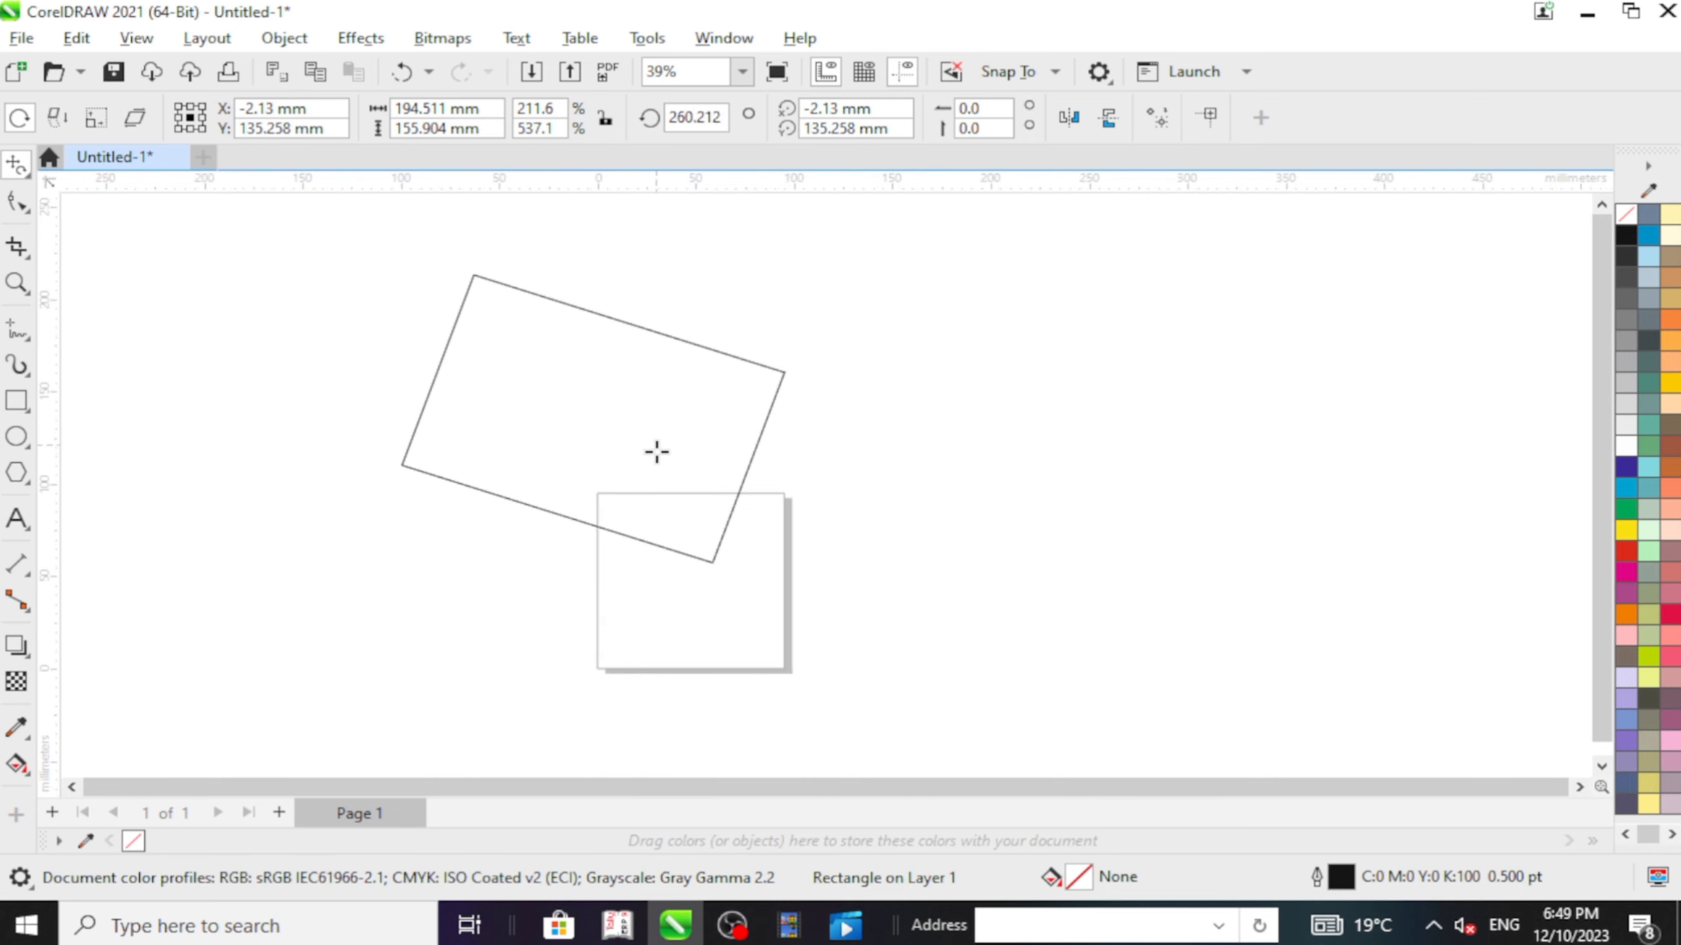
left_click_drag(656, 463, 725, 519)
key("Delete")
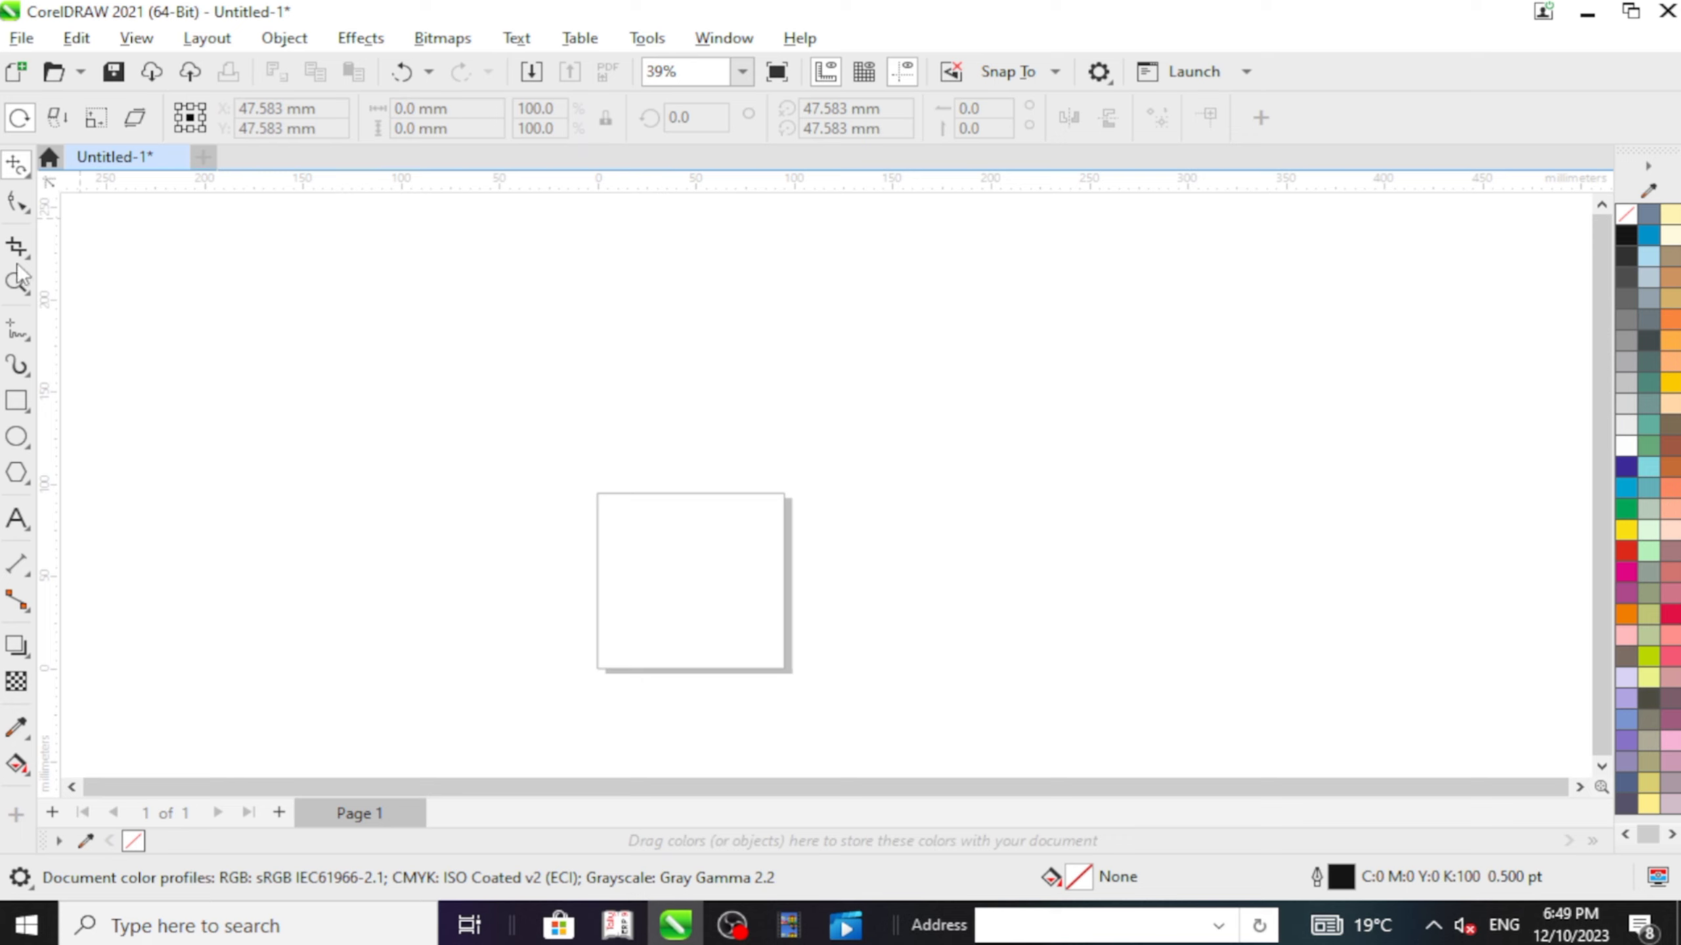
Step: Switch from the Free Transform tool back to the Pick tool
right_click(25, 180)
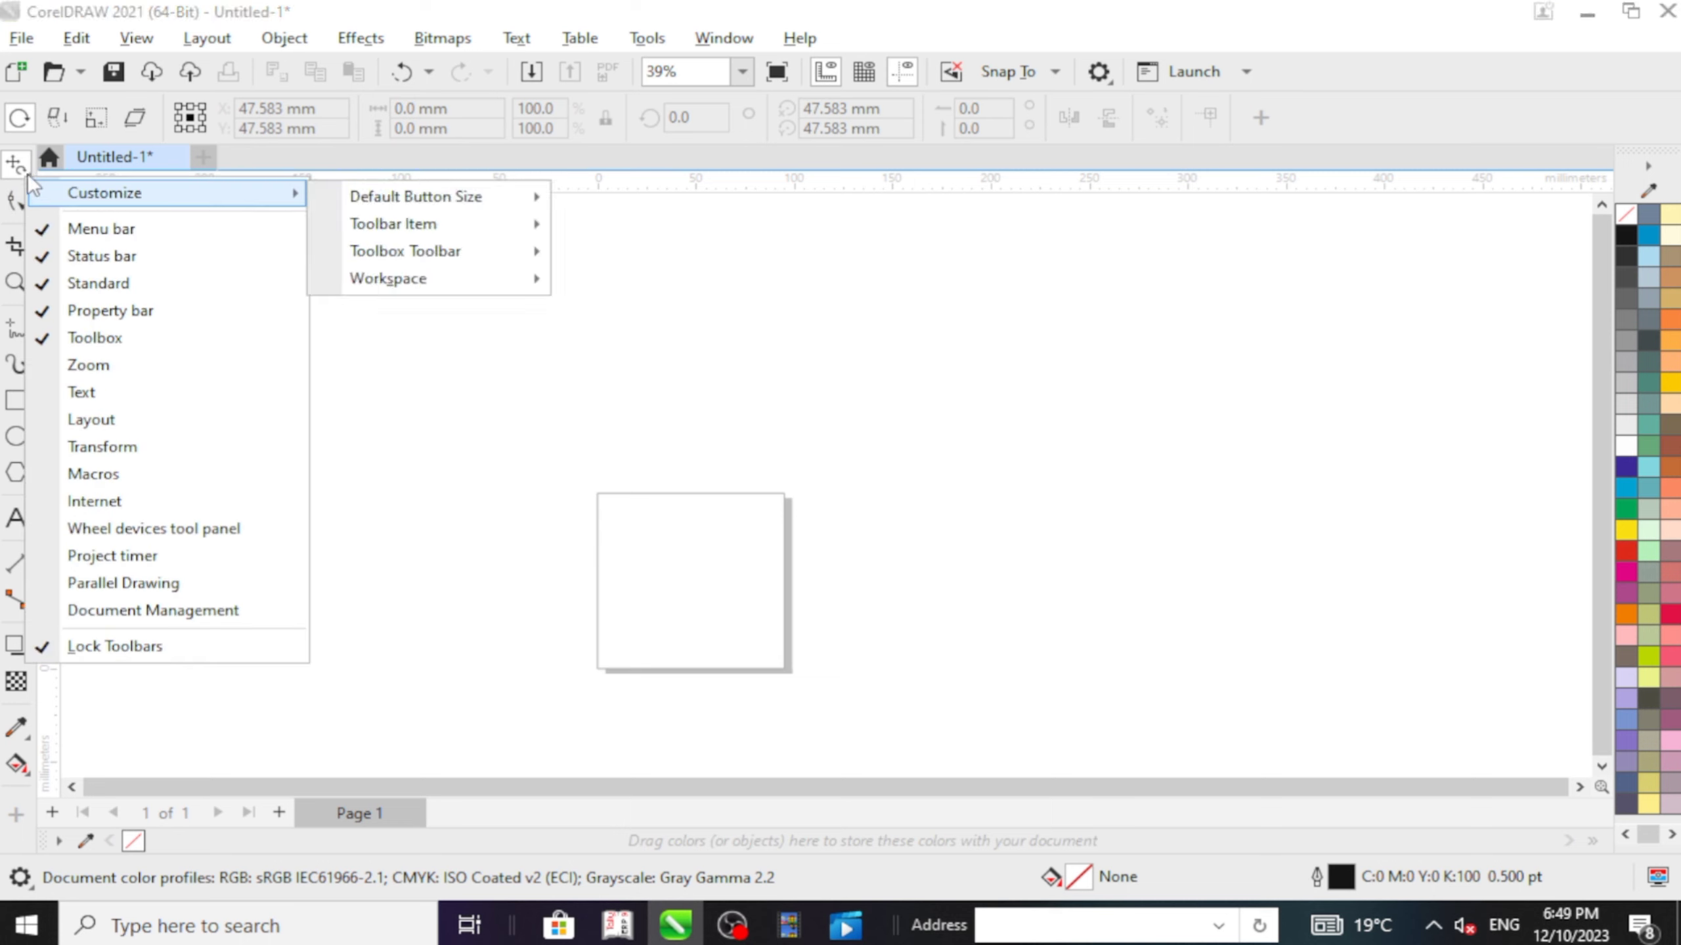
left_click(26, 175)
left_click(27, 176)
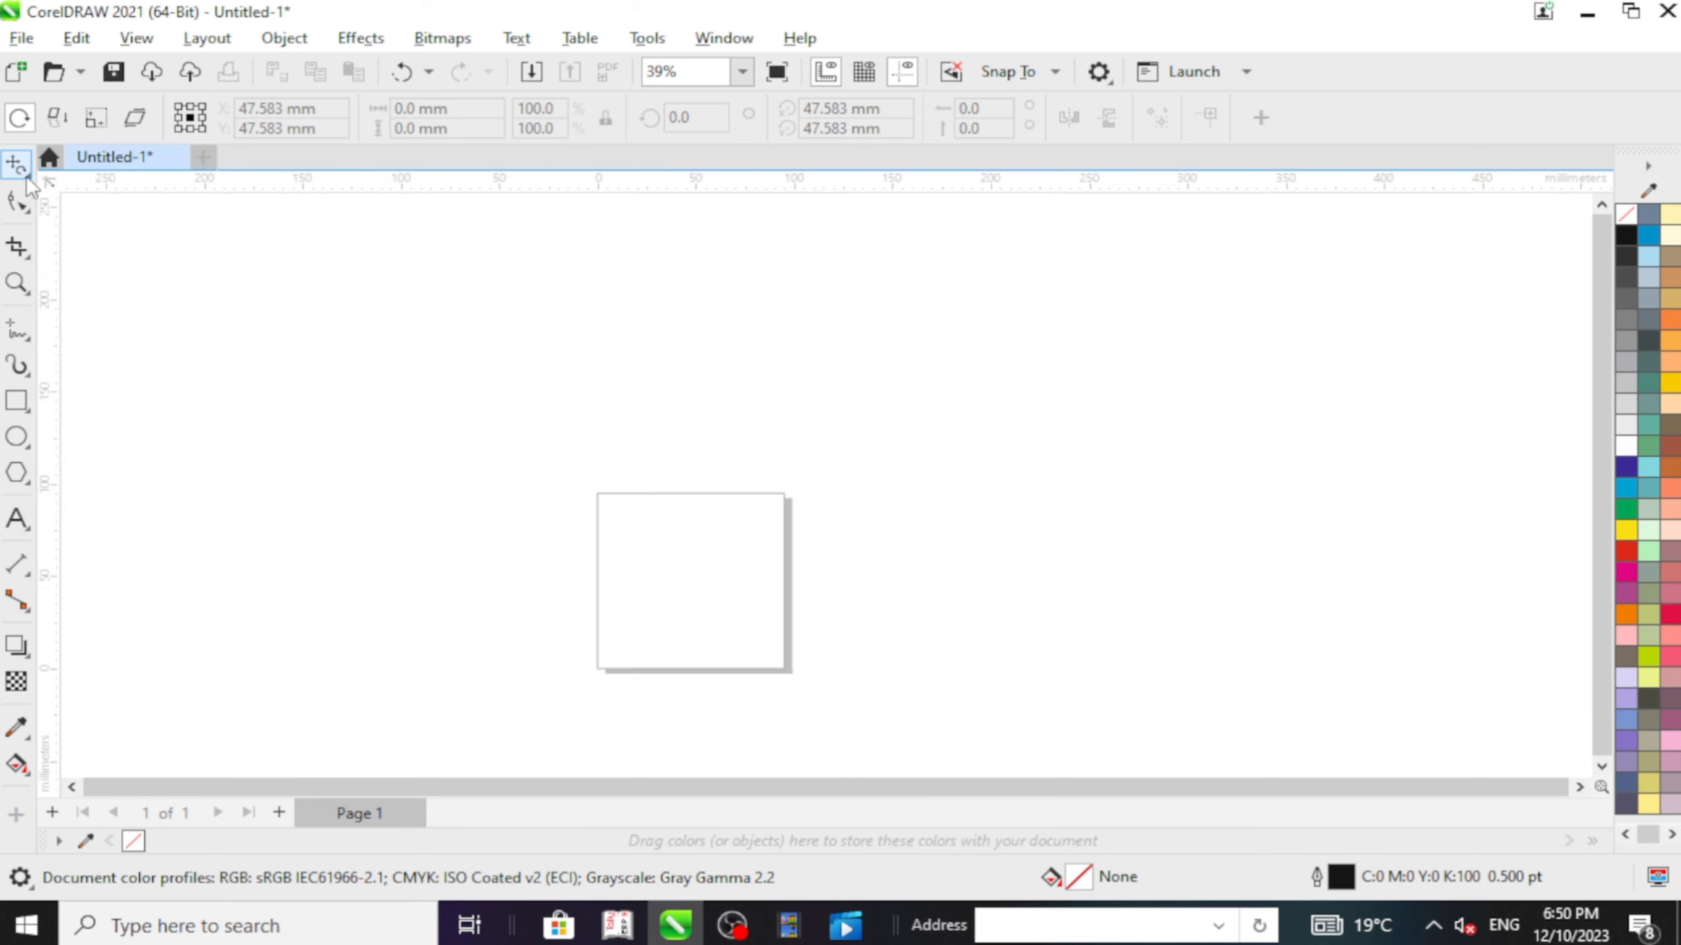
left_click(33, 178)
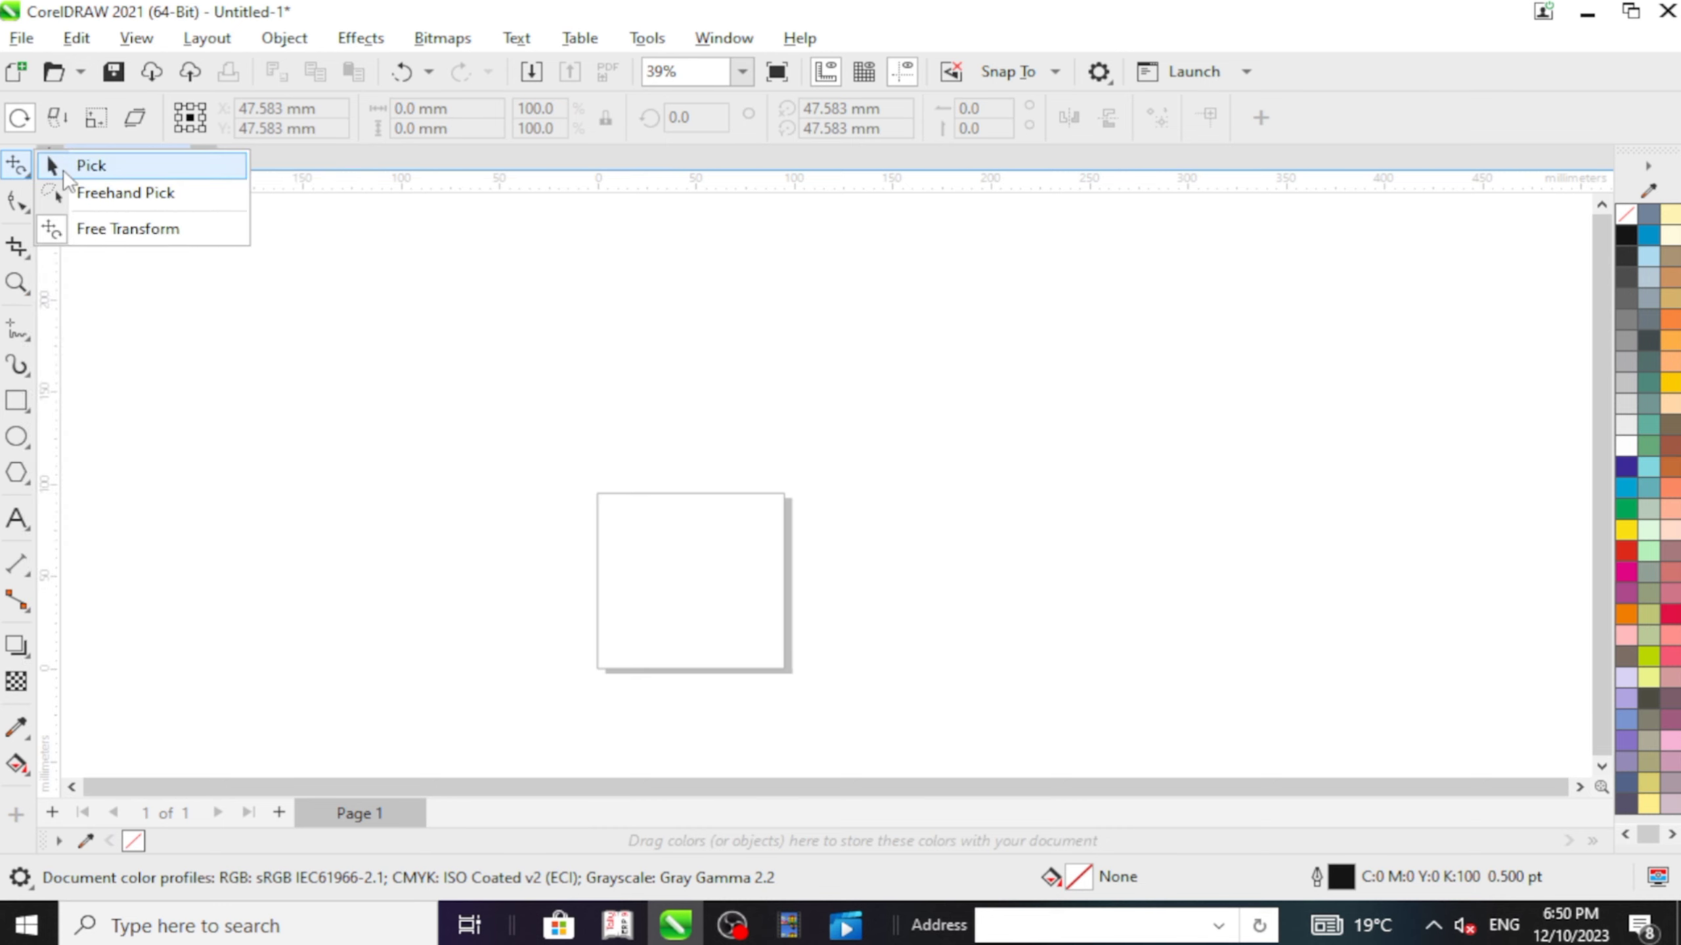
left_click(63, 166)
scroll(371, 369, "down", 2)
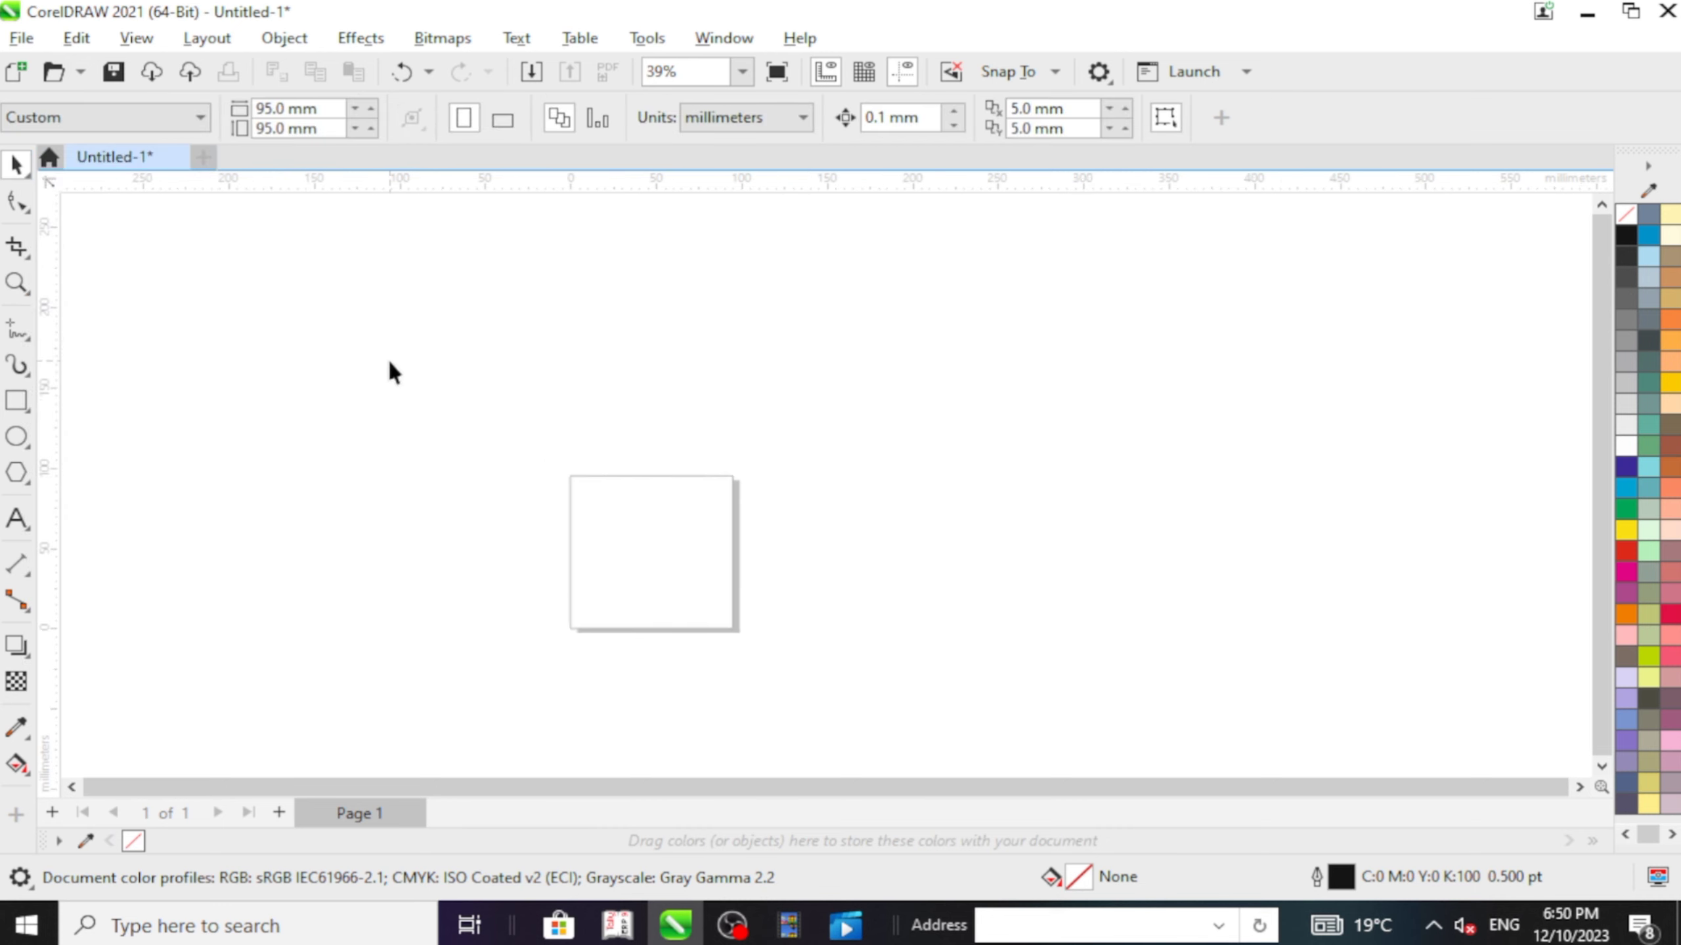
Step: Review the editing commands available while nothing is selected, such as undo, clone, find and replace, and step and repeat
scroll(598, 456, "up", 2)
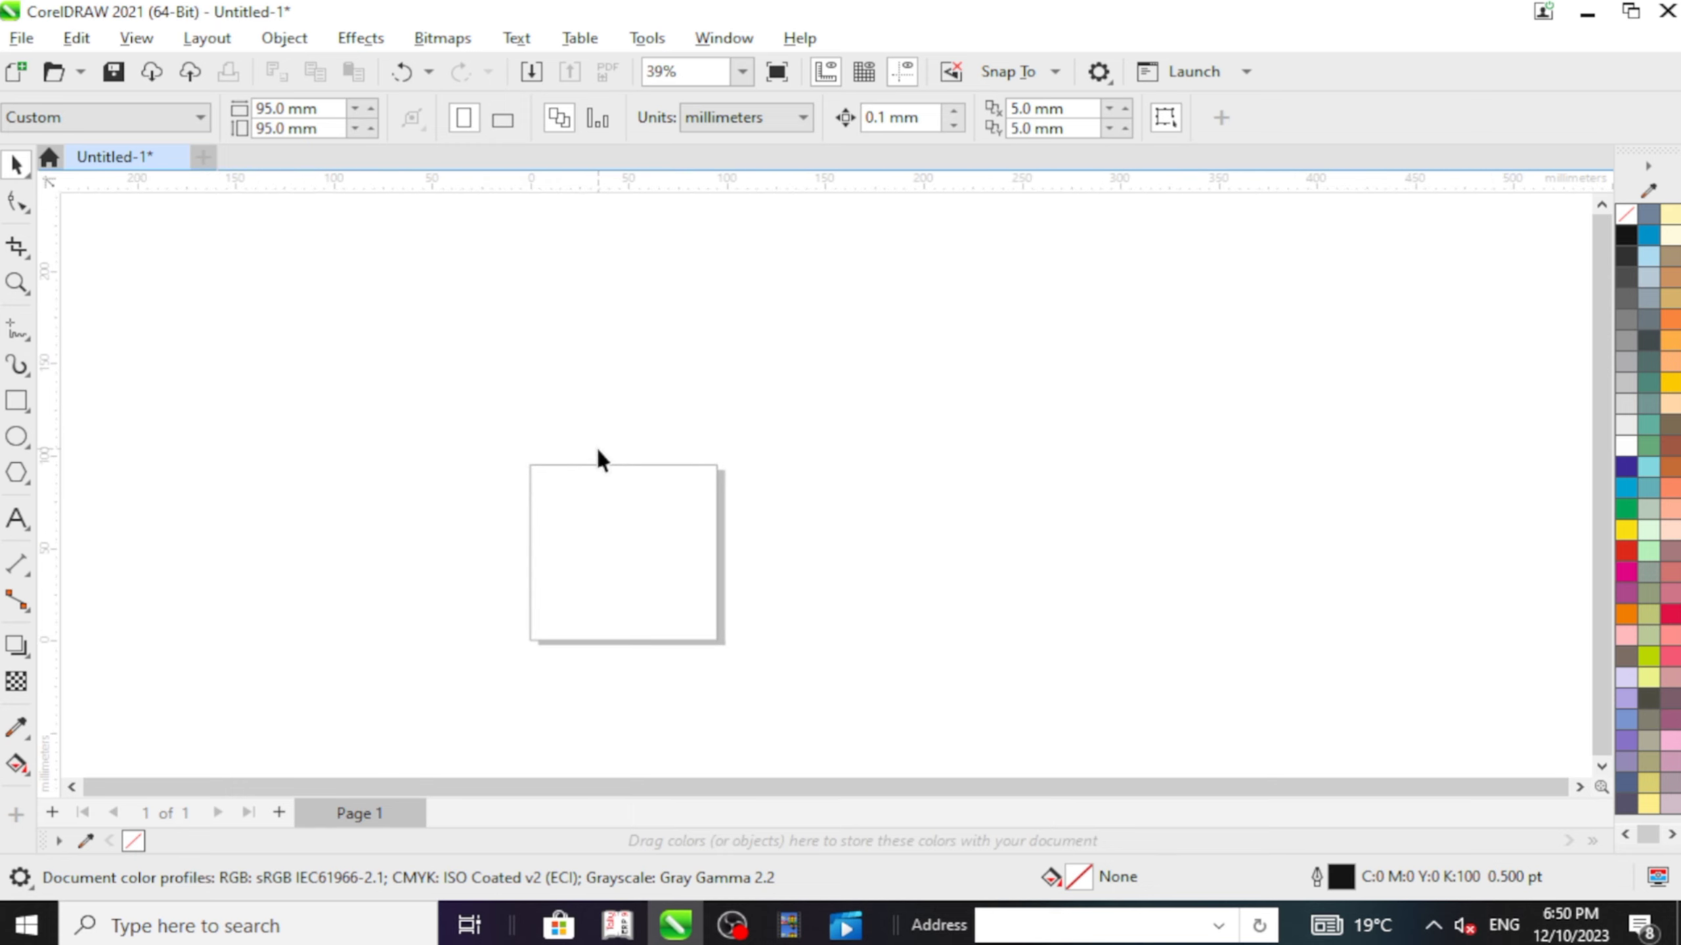
scroll(621, 554, "up", 2)
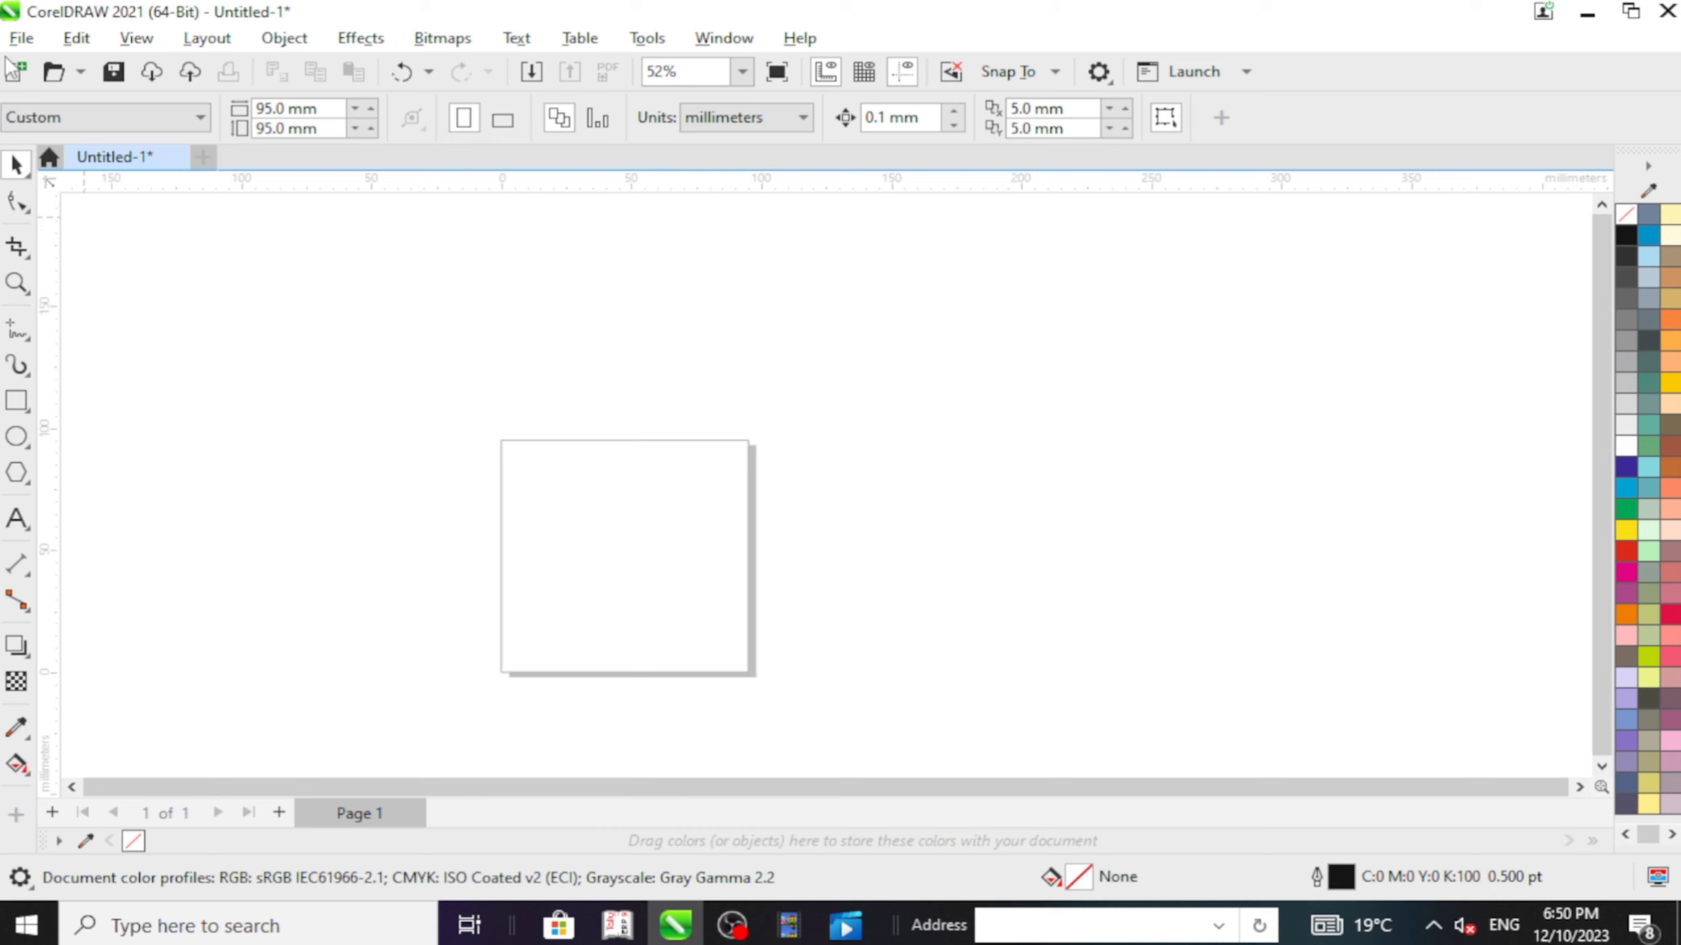
left_click(57, 36)
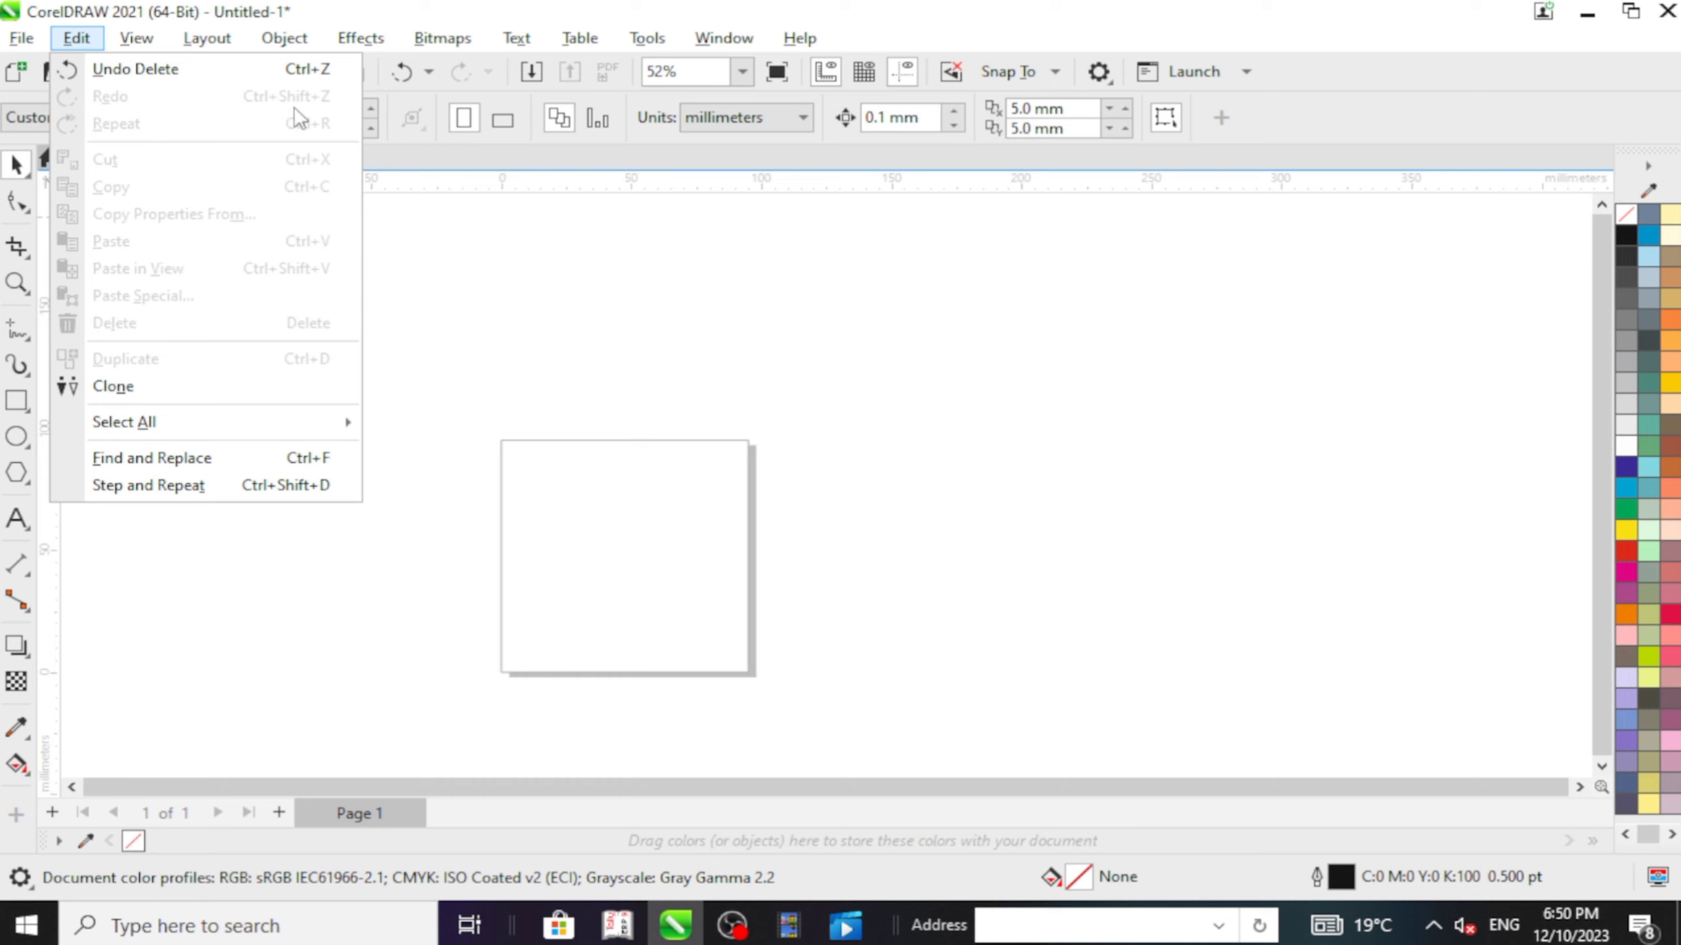
left_click(567, 438)
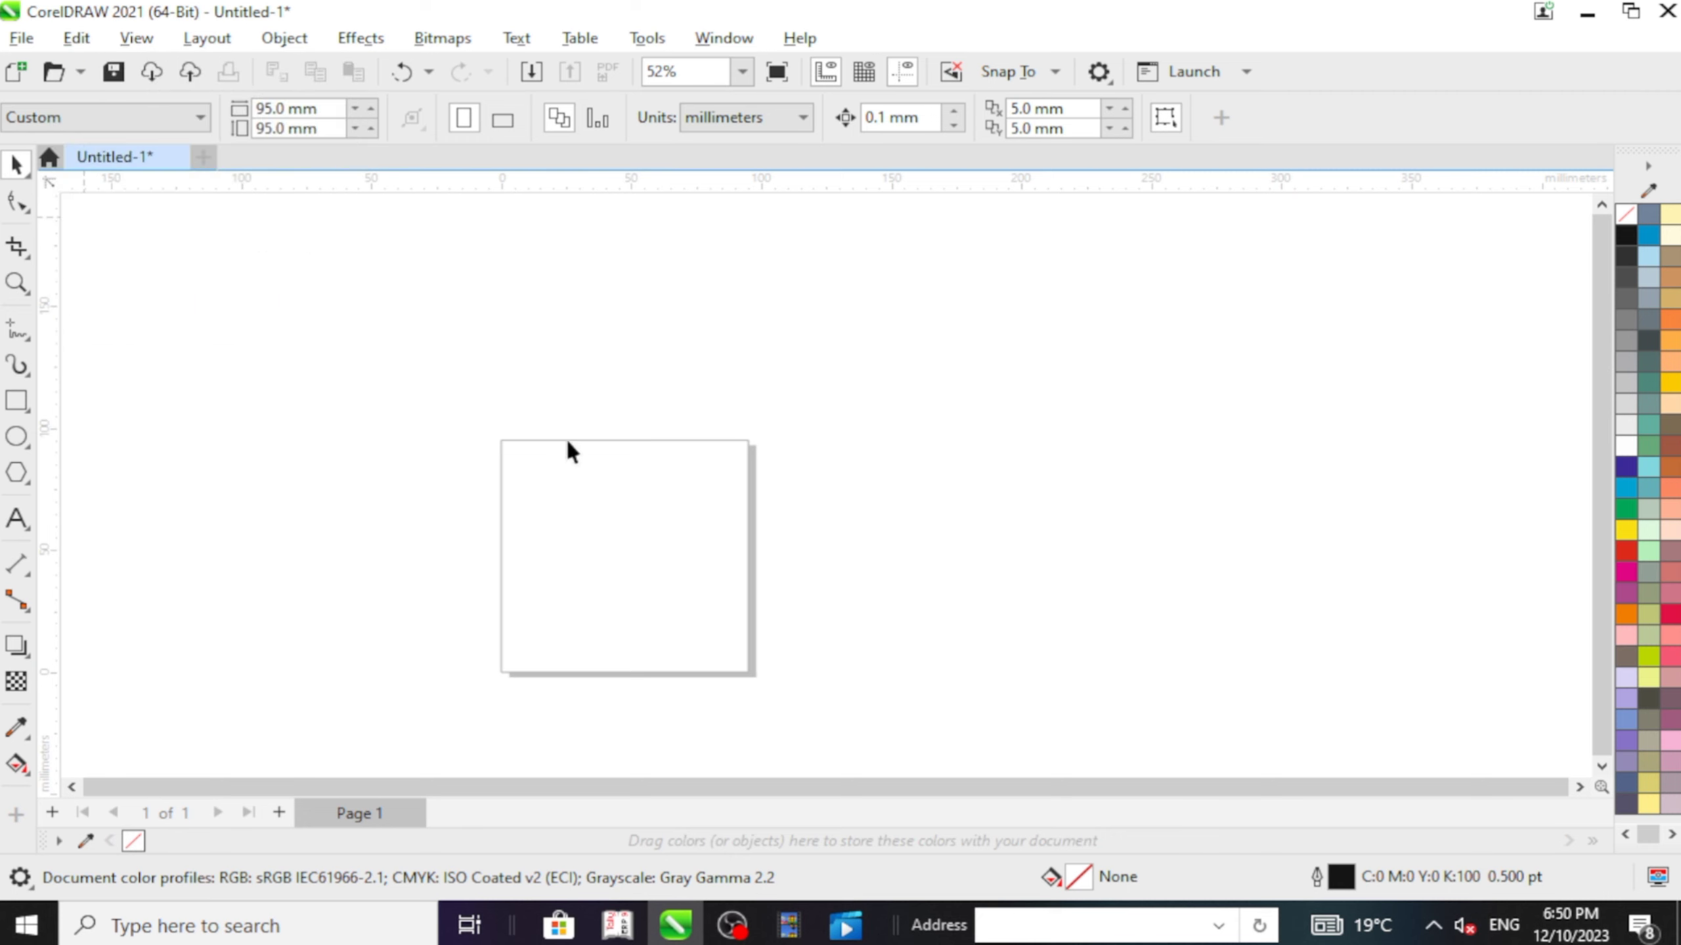
Step: Draw two small rectangles on the page, one about 17.2 × 14.2 mm and a narrow upright one about 10.1 × 18.3 mm
left_click(17, 400)
left_click_drag(615, 567, 659, 604)
left_click_drag(533, 584, 562, 630)
left_click(16, 164)
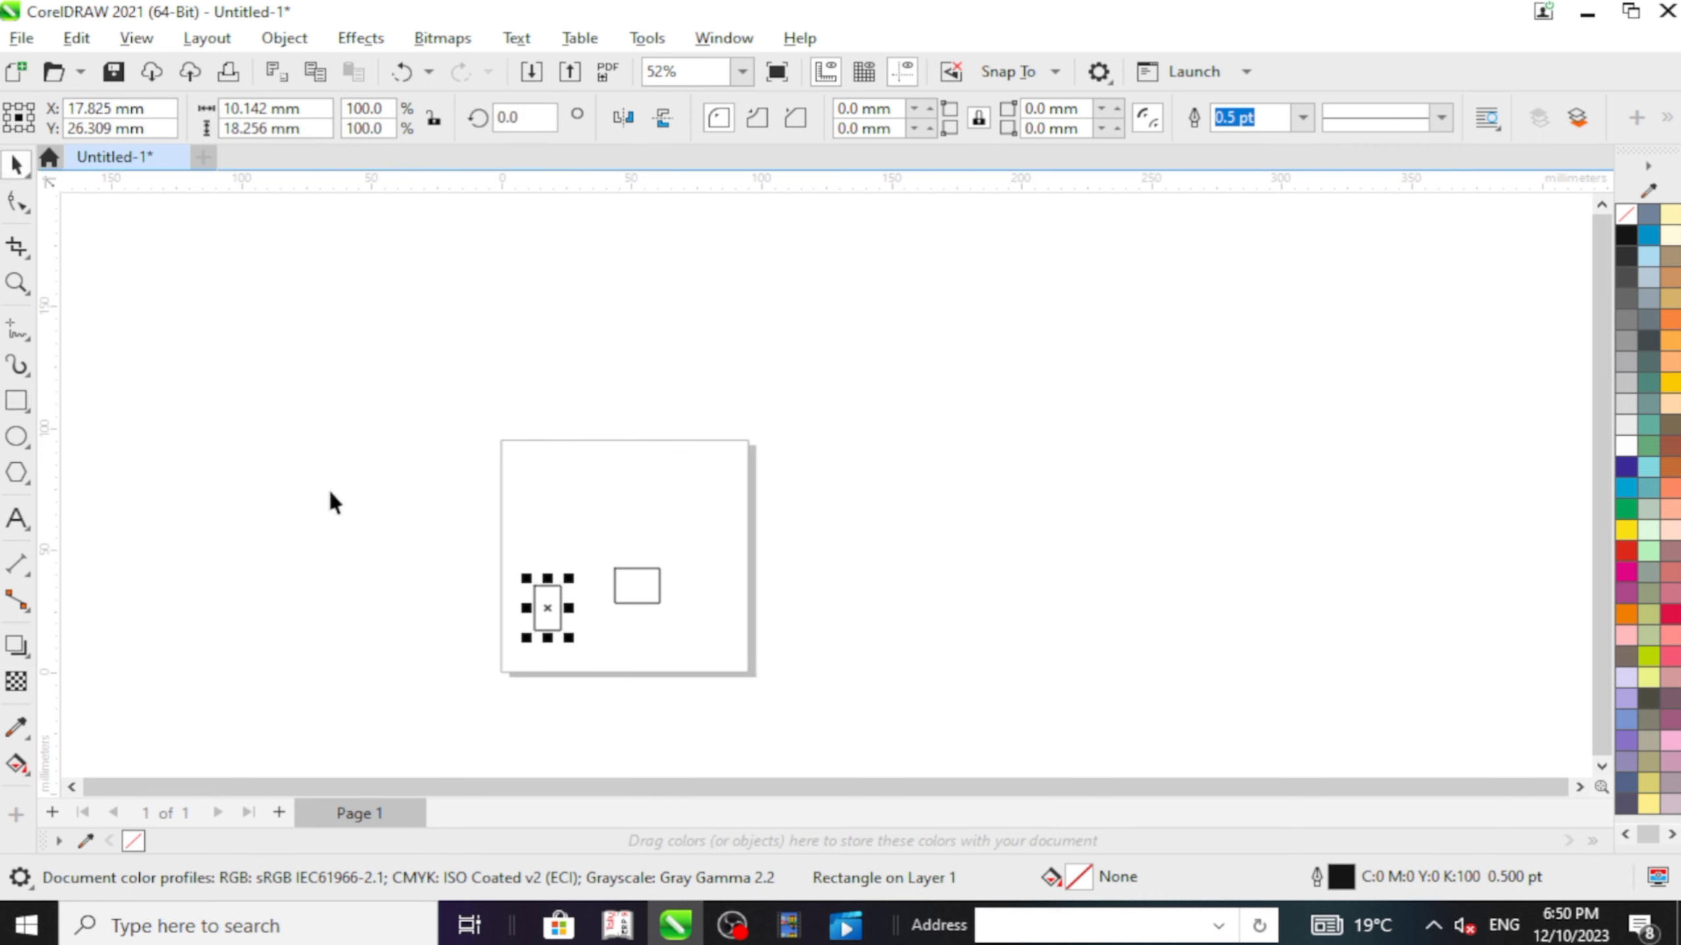
Step: Delete the narrow upright rectangle, undo the deletion once, and delete it again
key("Delete")
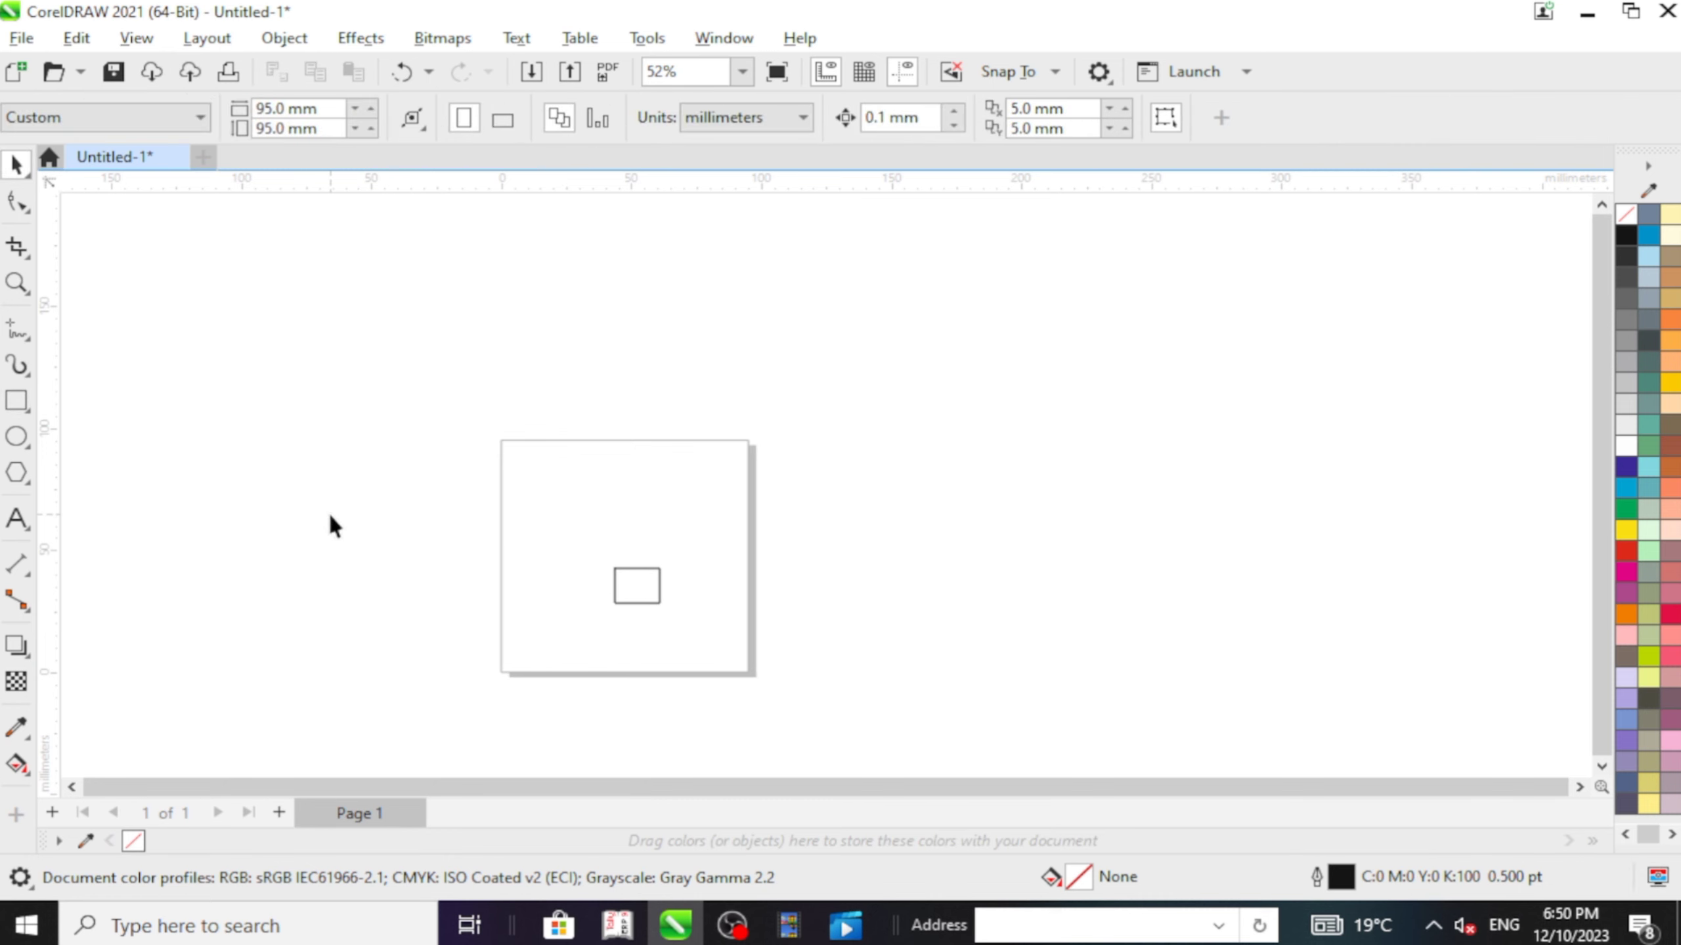
key("ctrl+z")
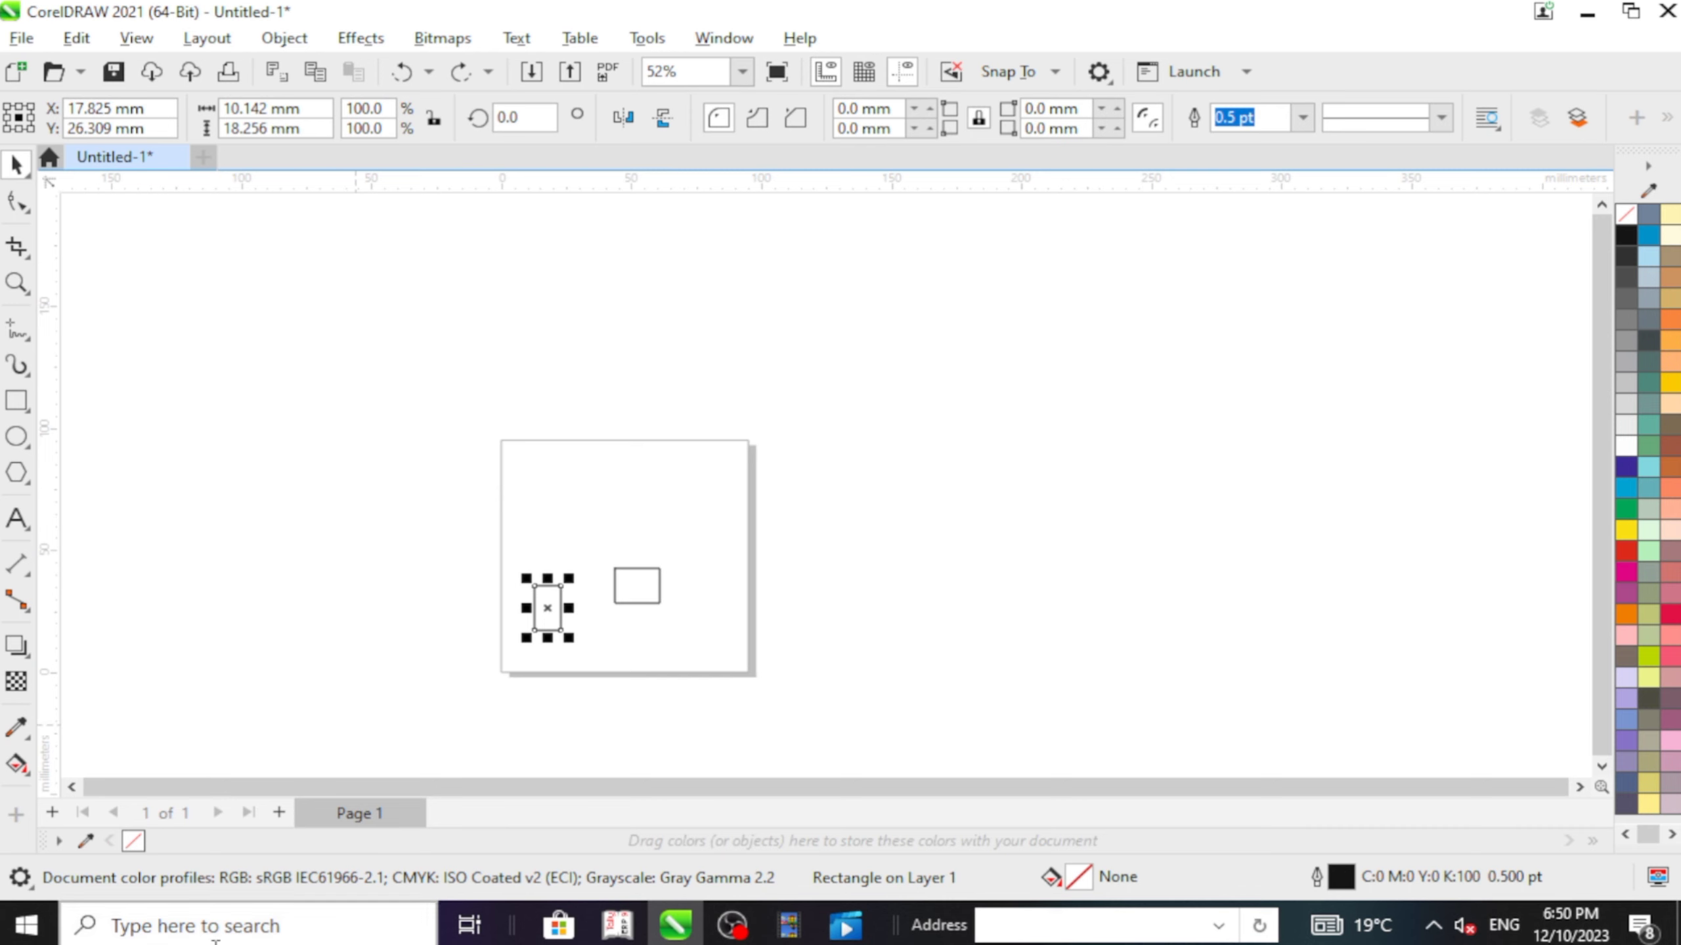
scroll(588, 667, "up", 3)
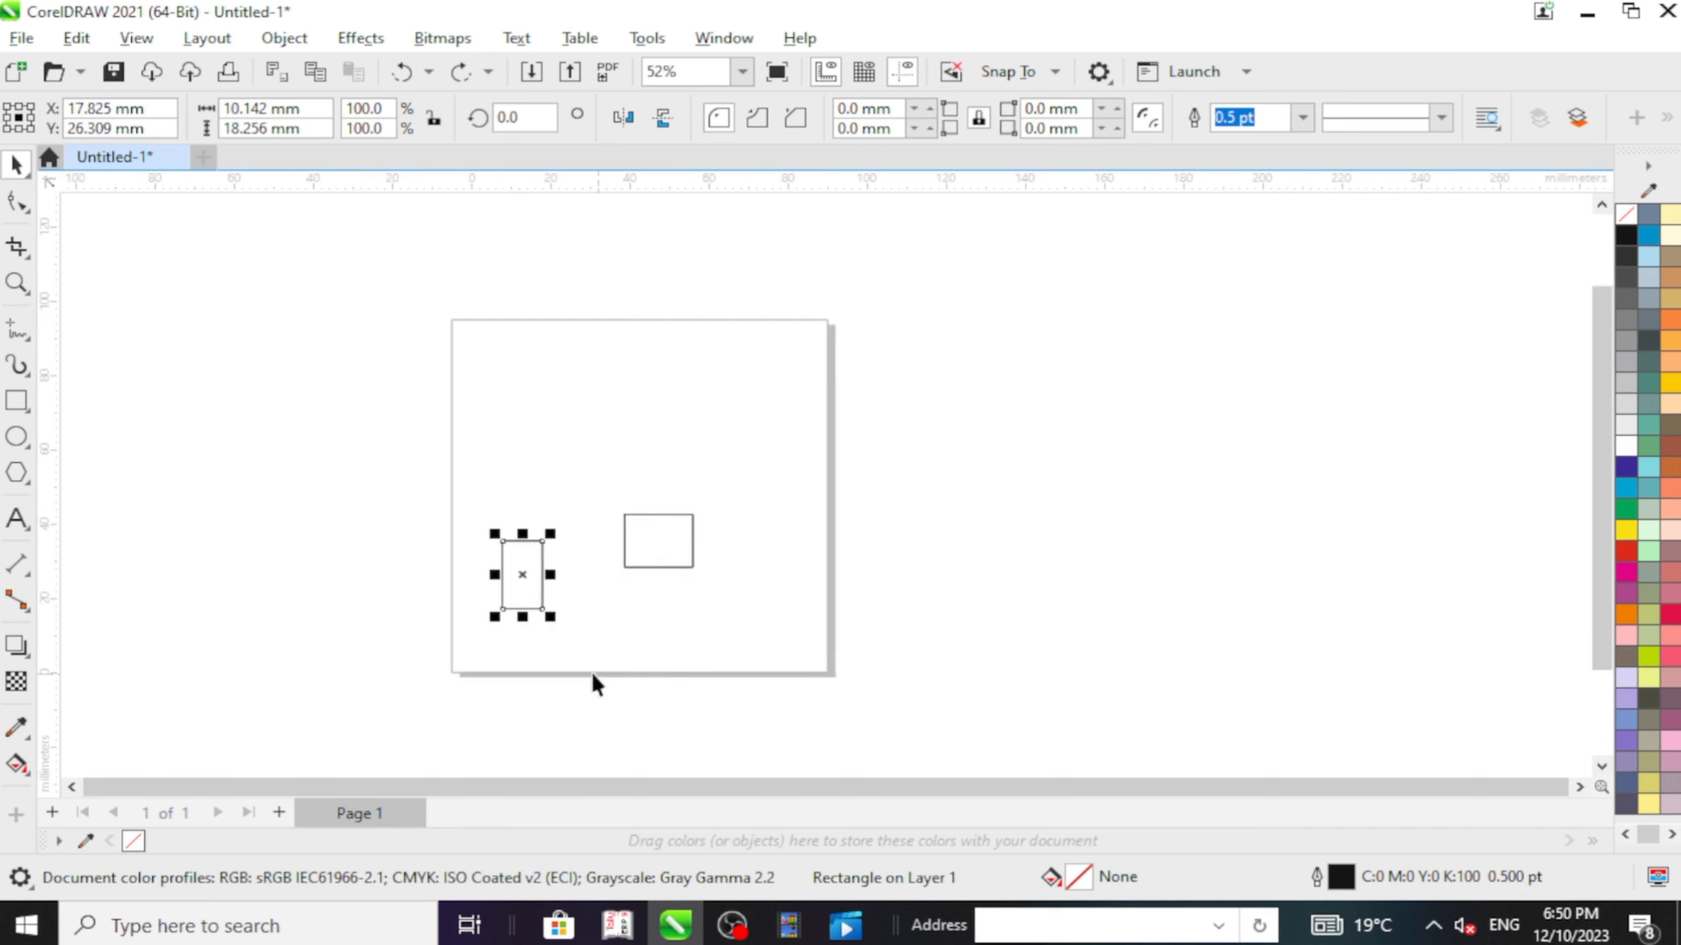
scroll(583, 664, "up", 3)
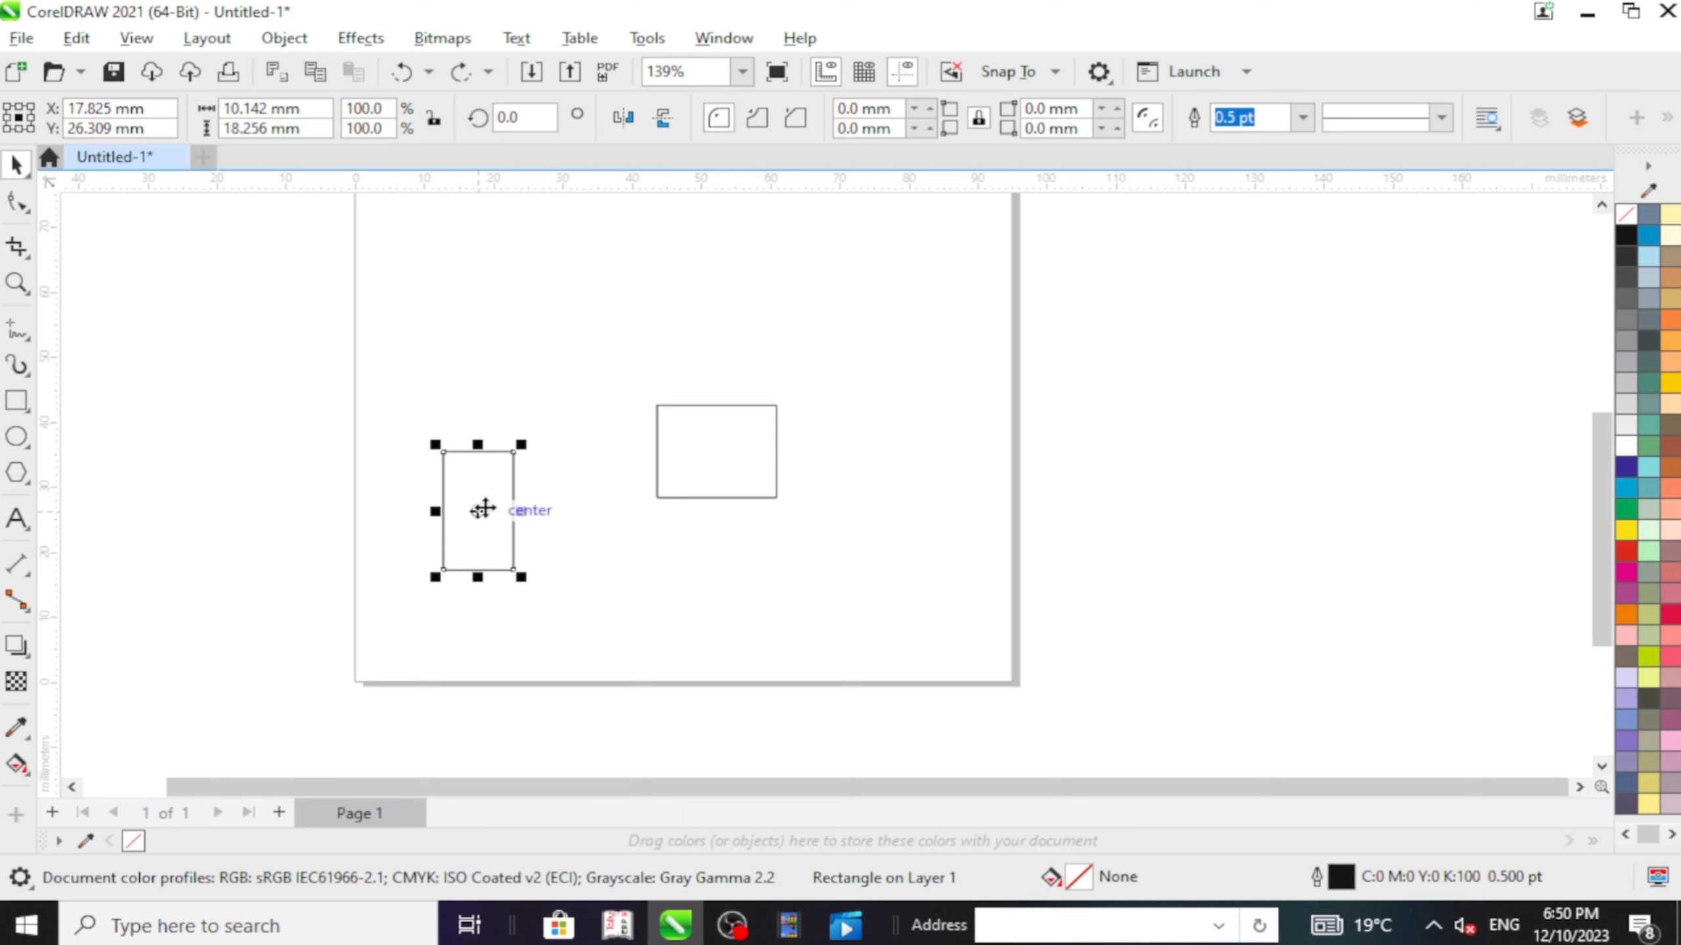
key("Delete")
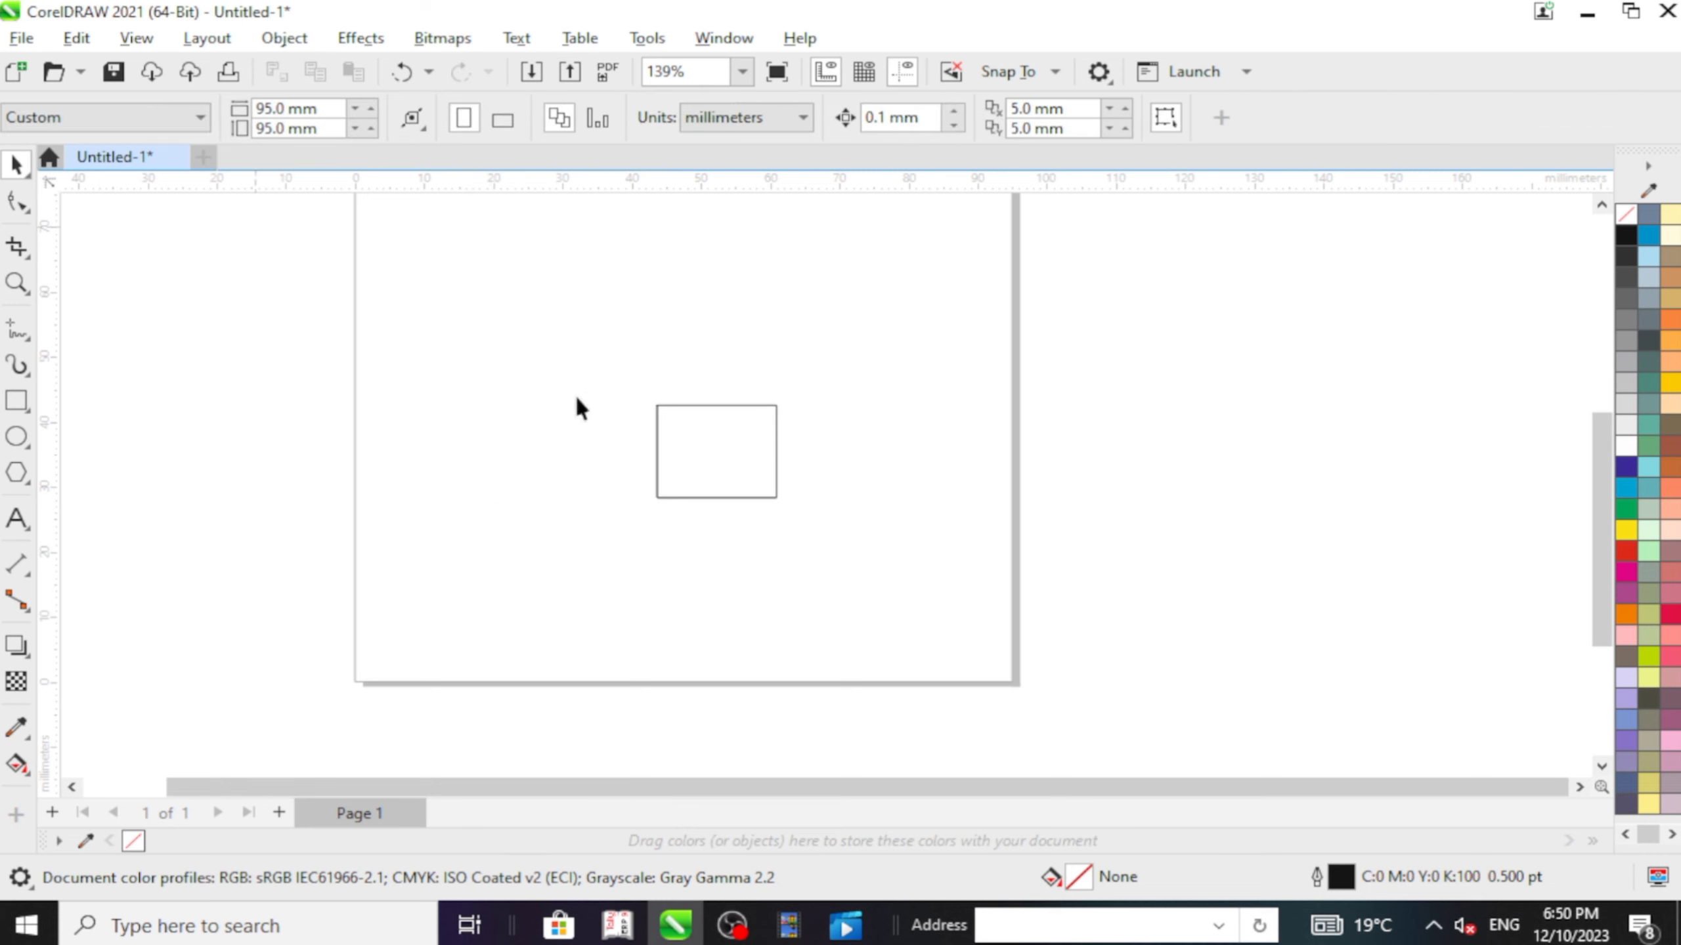
Step: Move the remaining rectangle to about X 19.1 mm, Y 39.4 mm, and look up the Repeat Move command
left_click(701, 473)
left_click_drag(724, 450, 453, 388)
left_click_drag(716, 381, 456, 444)
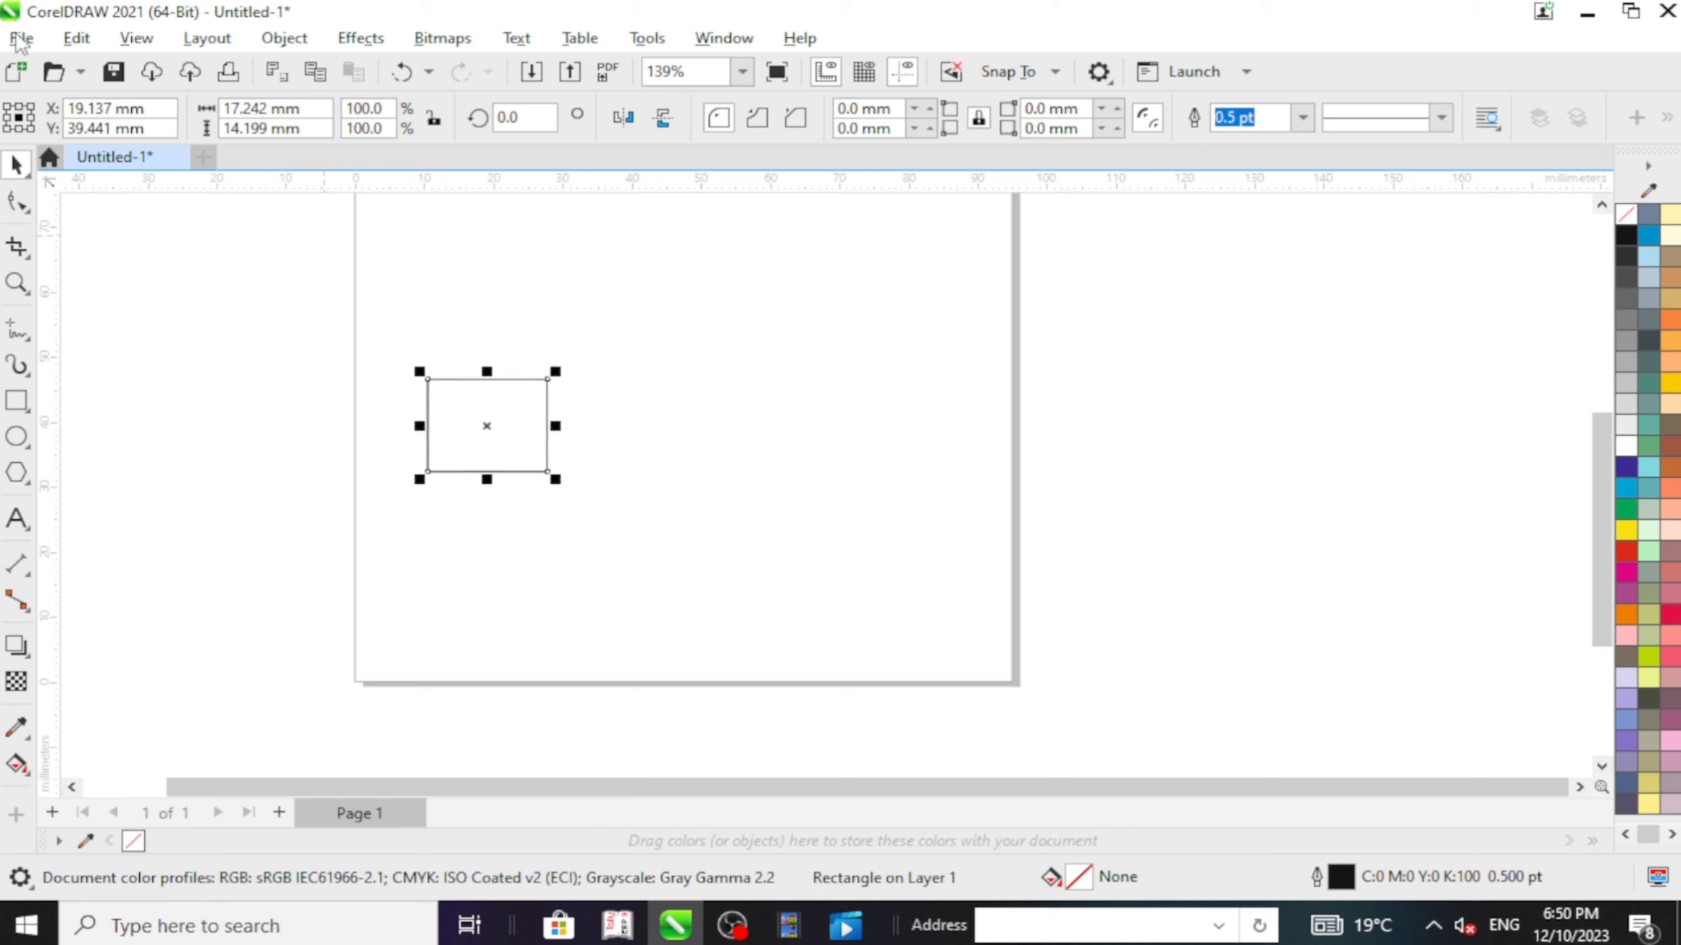
left_click(78, 37)
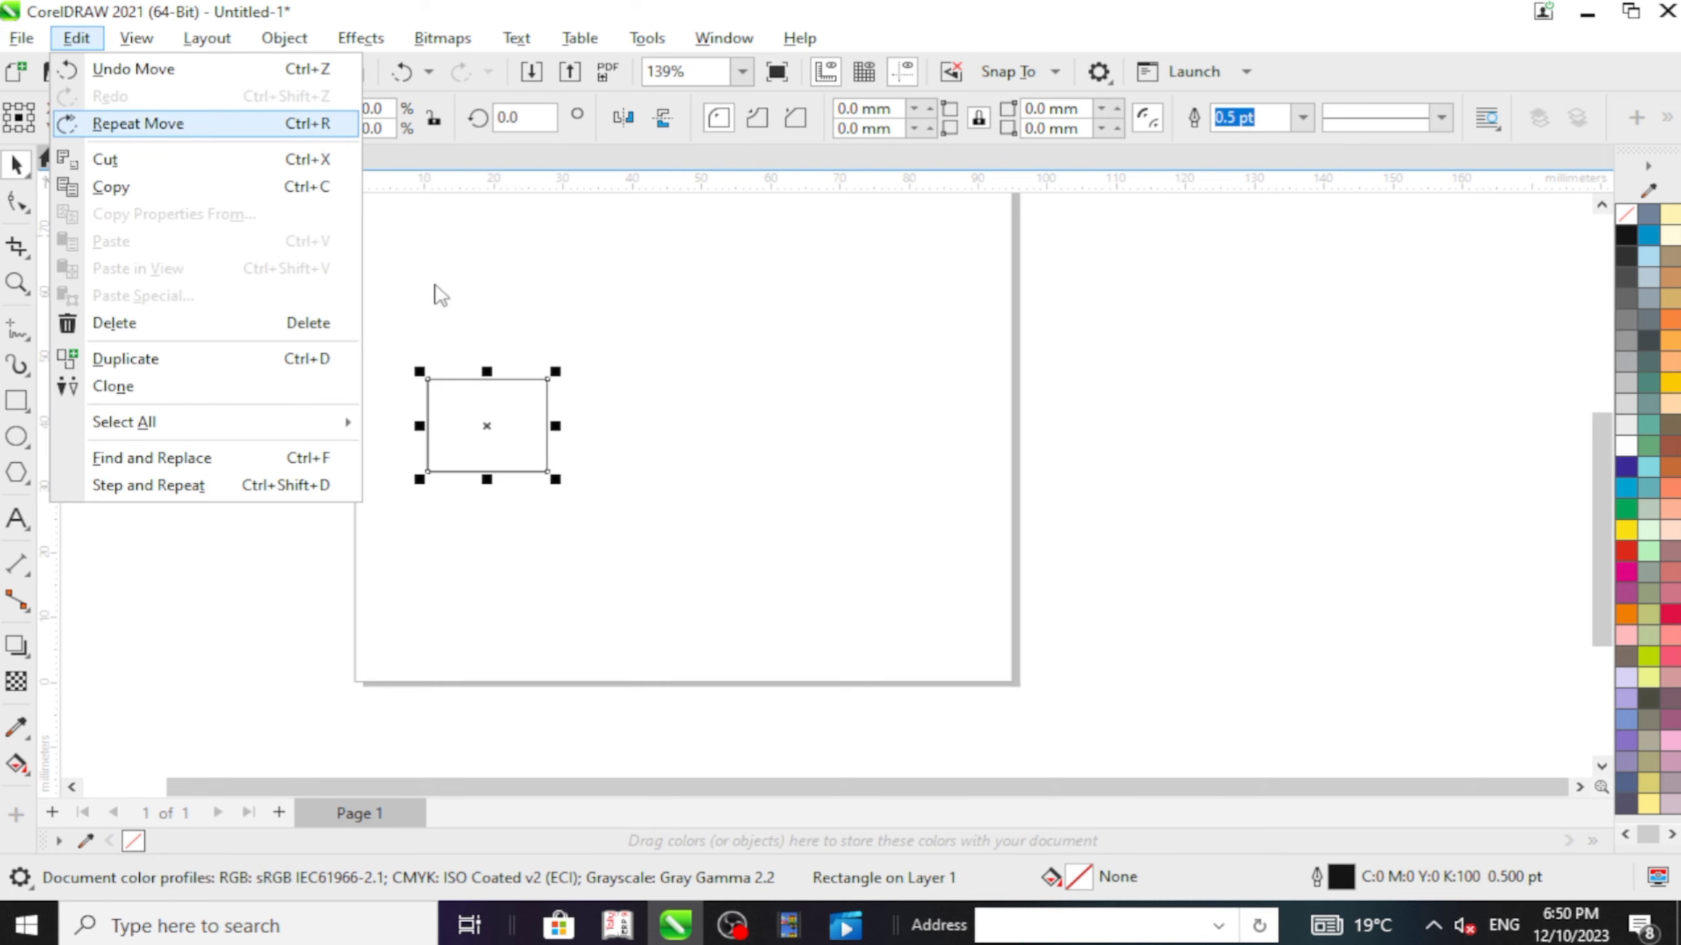
left_click(540, 292)
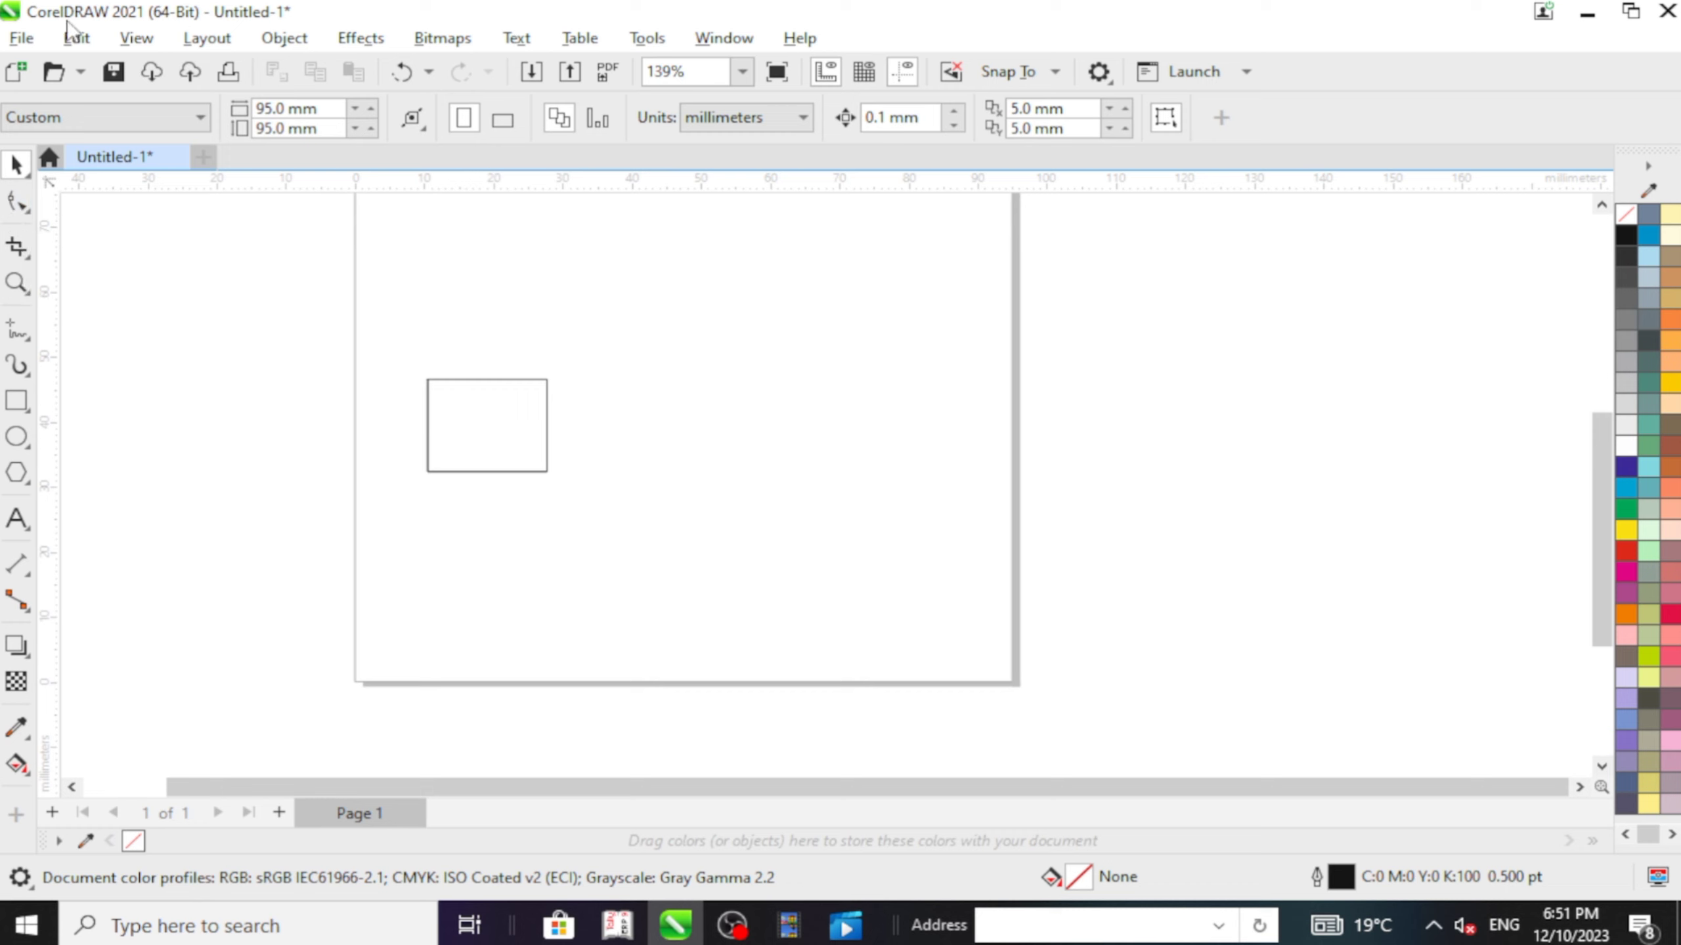
Step: Draw a short, slightly sloping straight line just outside the page's left edge with the Freehand tool
left_click(30, 289)
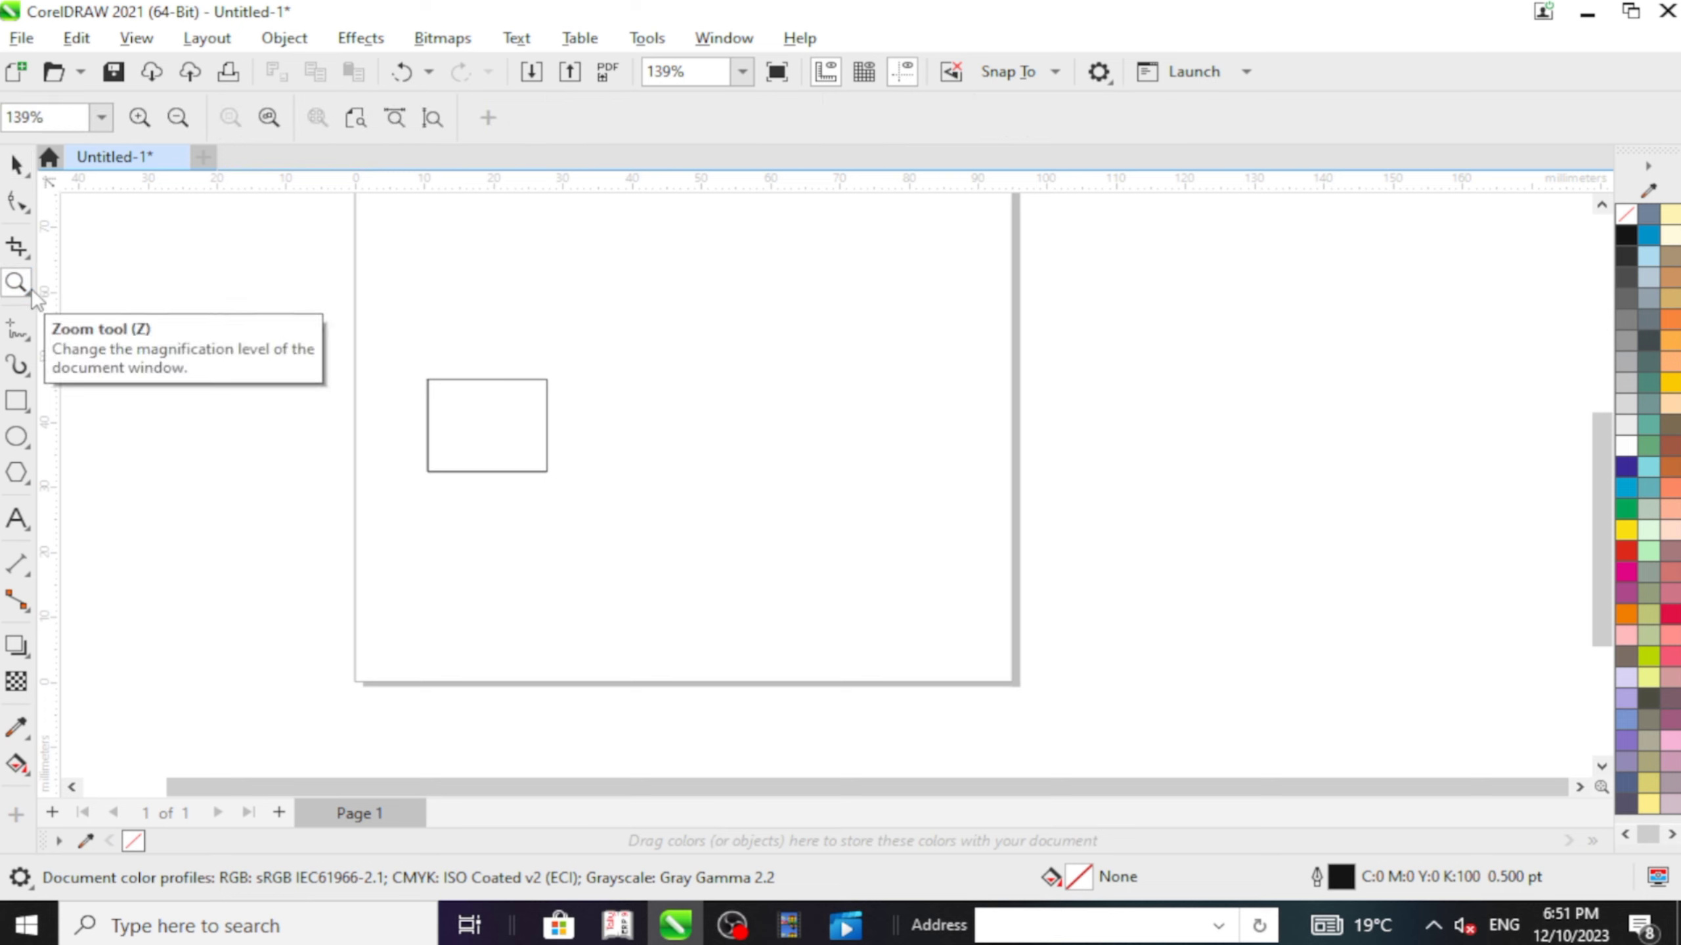
left_click(30, 336)
left_click(28, 336)
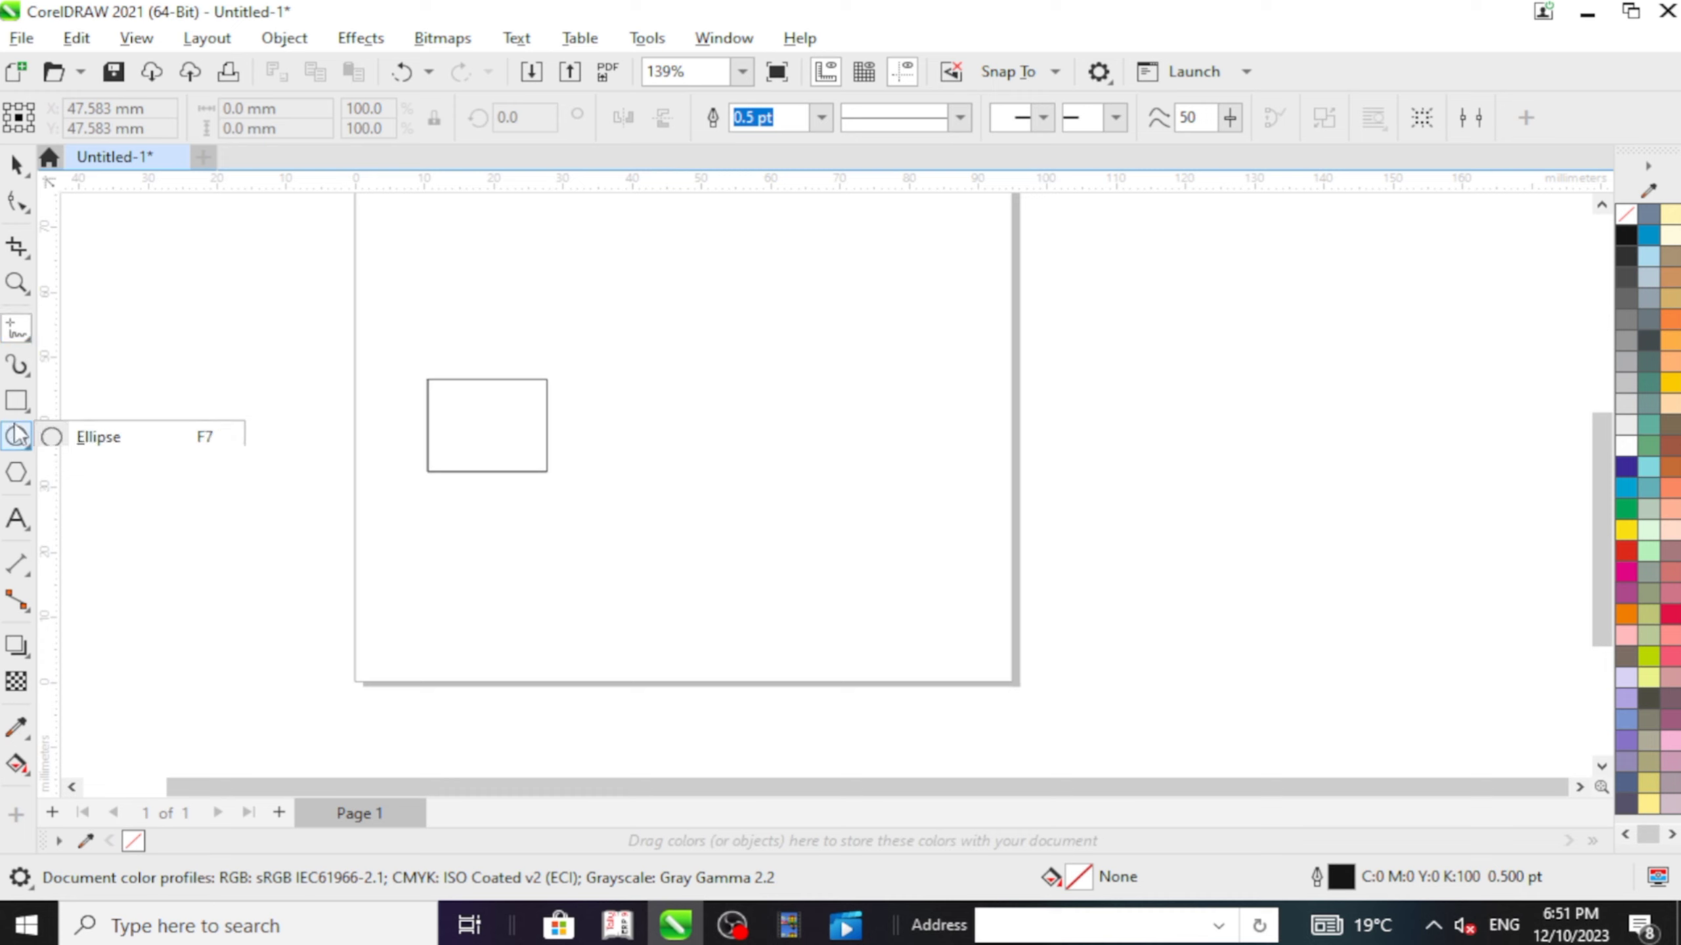
mouse_move(20, 404)
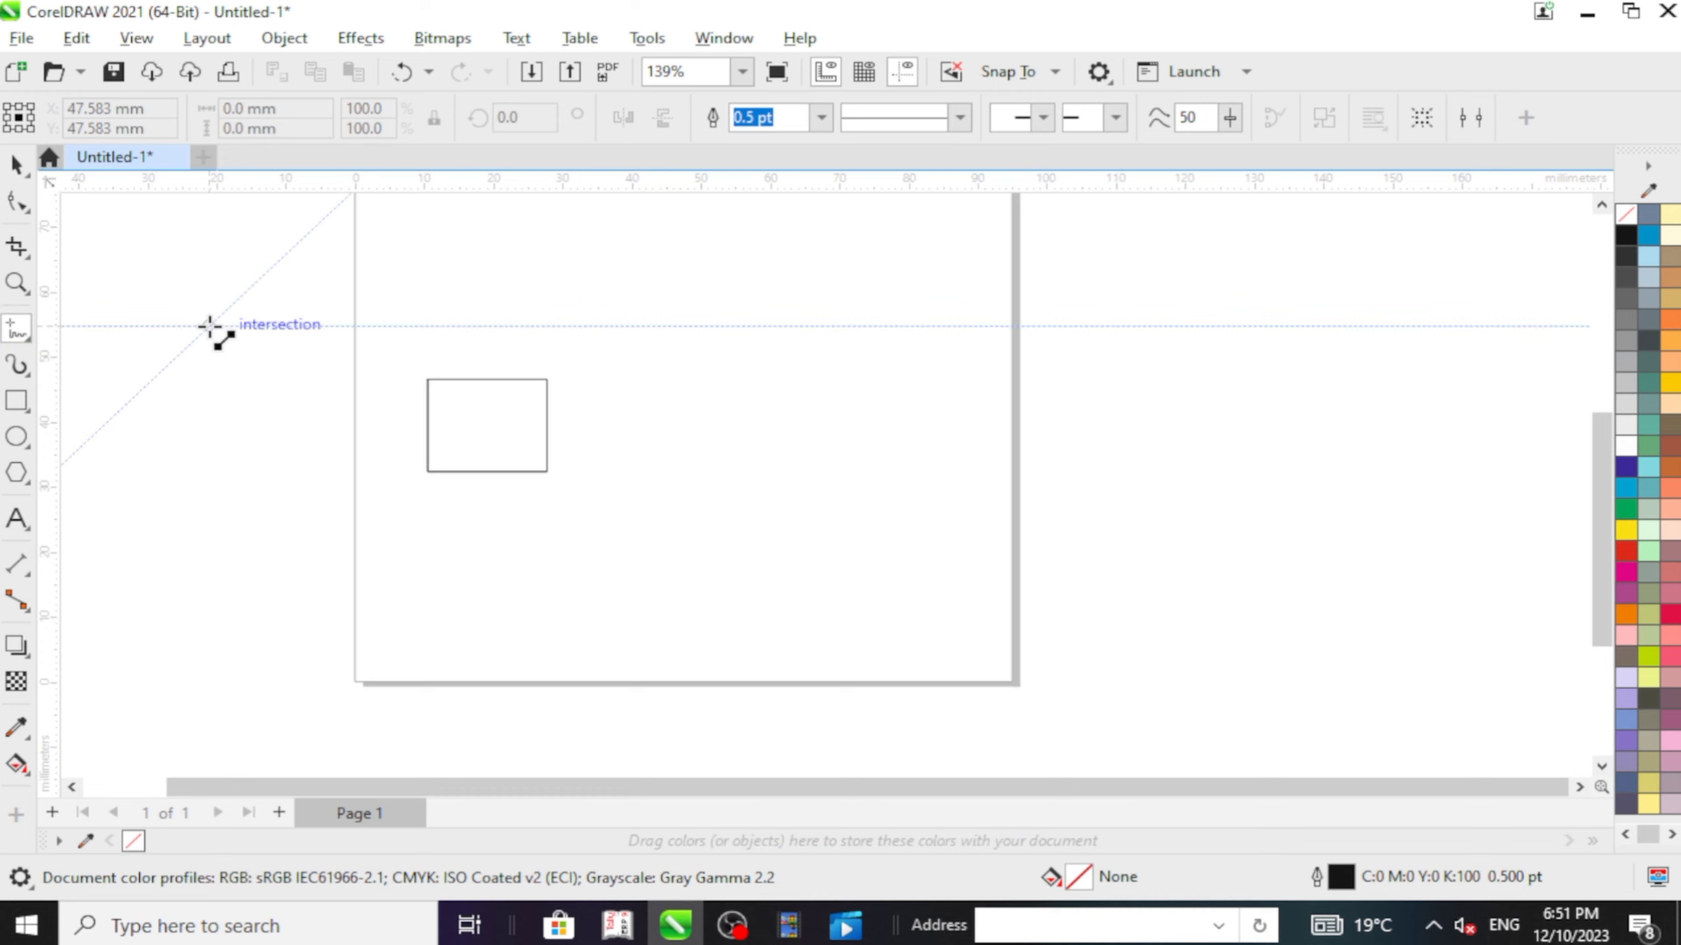
left_click_drag(209, 325, 520, 450)
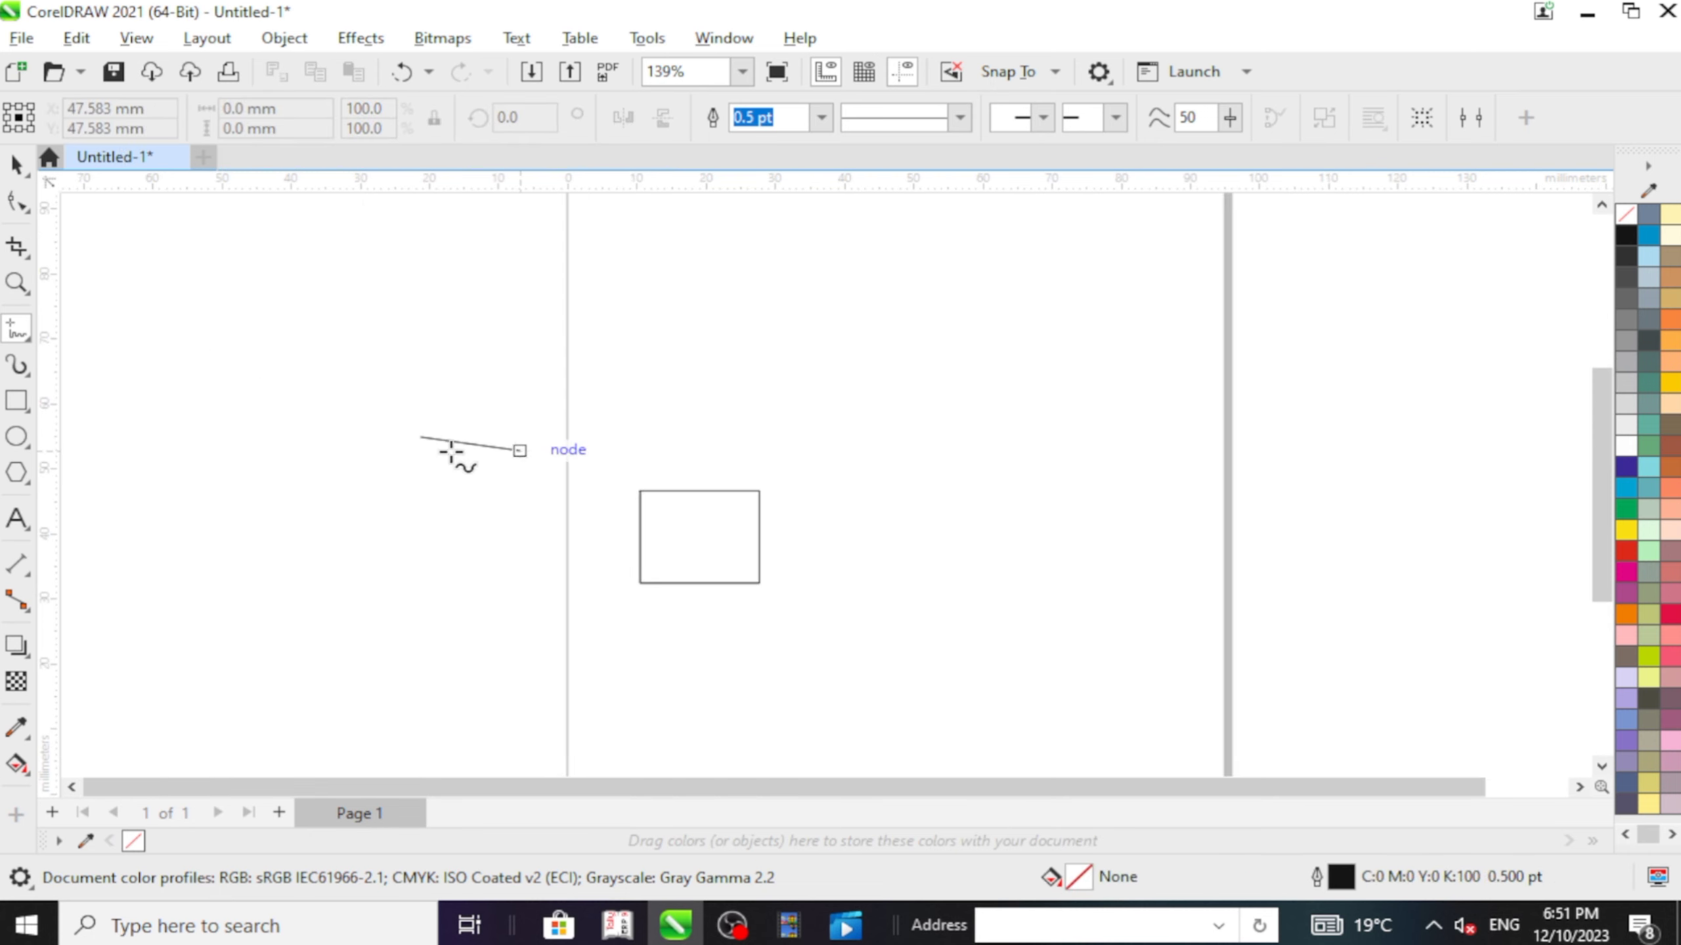
left_click_drag(365, 402, 717, 542)
key("Escape")
Step: Select the line and the rectangle together with the Pick tool and delete both
left_click(16, 164)
left_click_drag(777, 636, 755, 672)
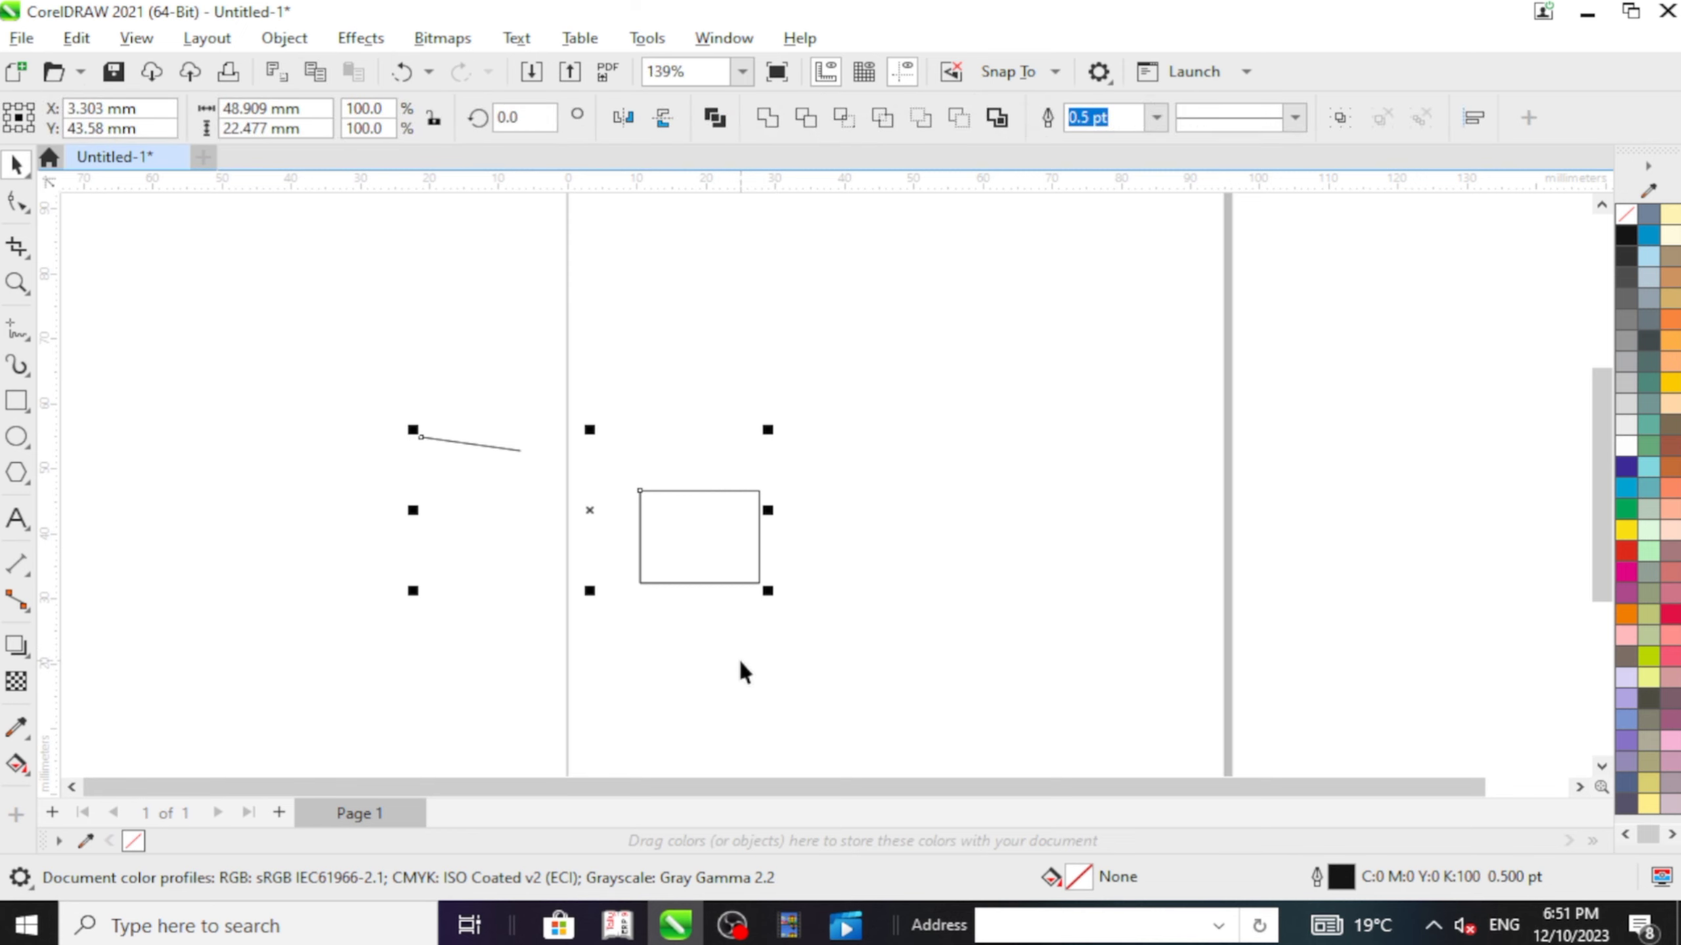
key("Delete")
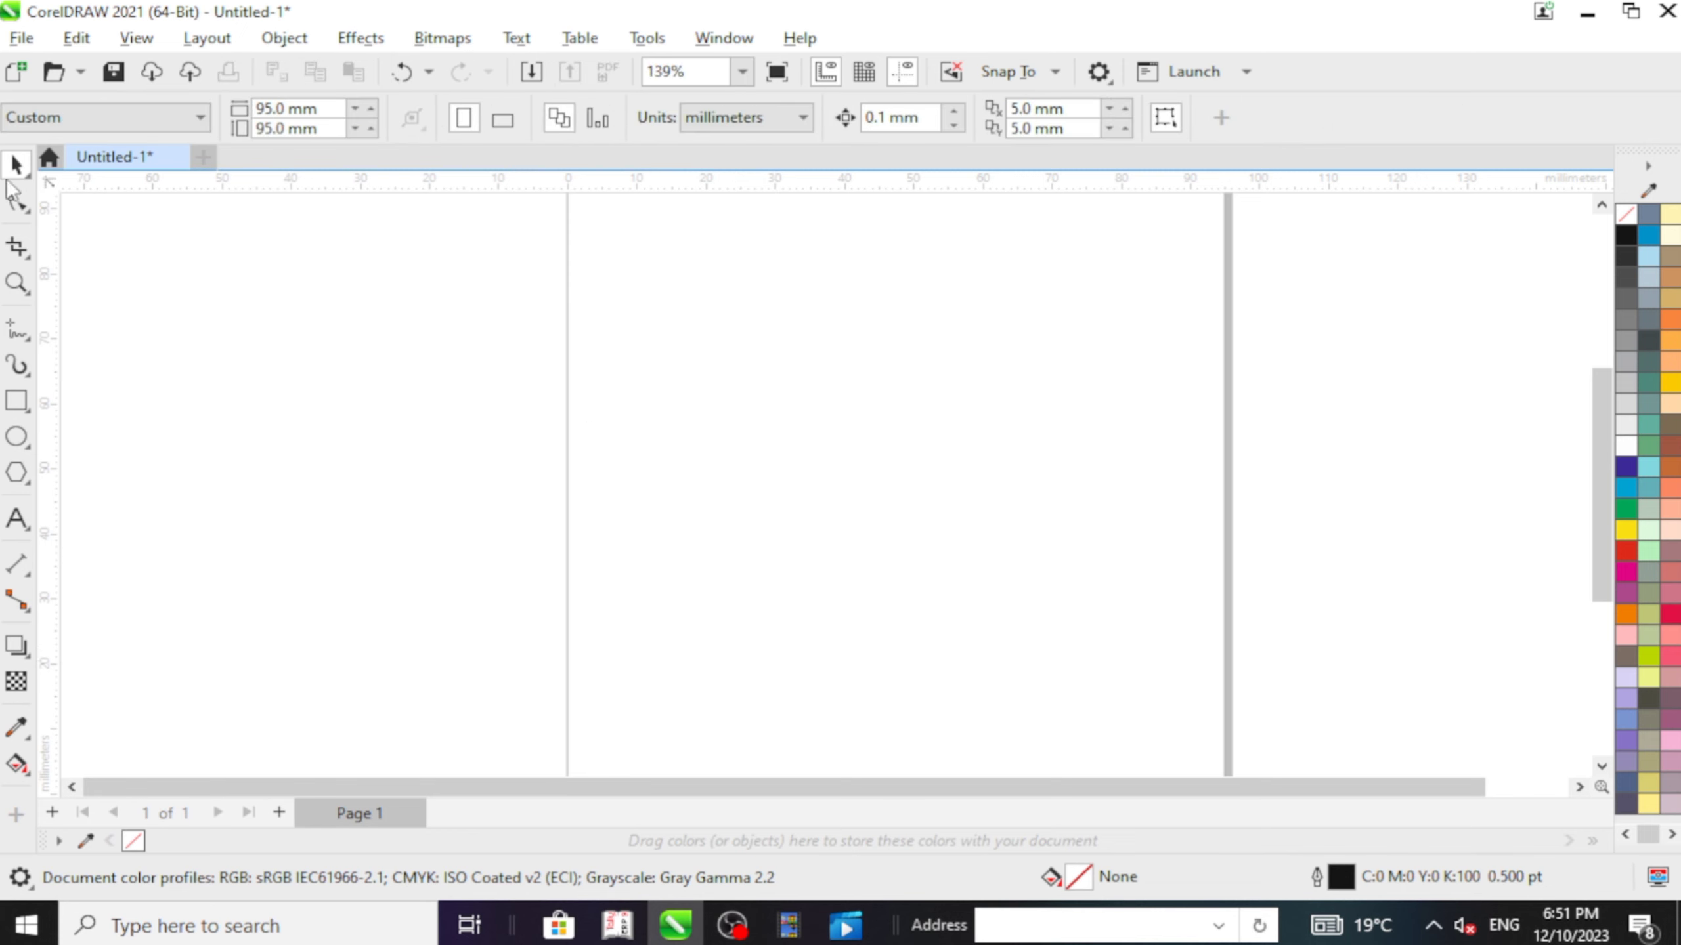